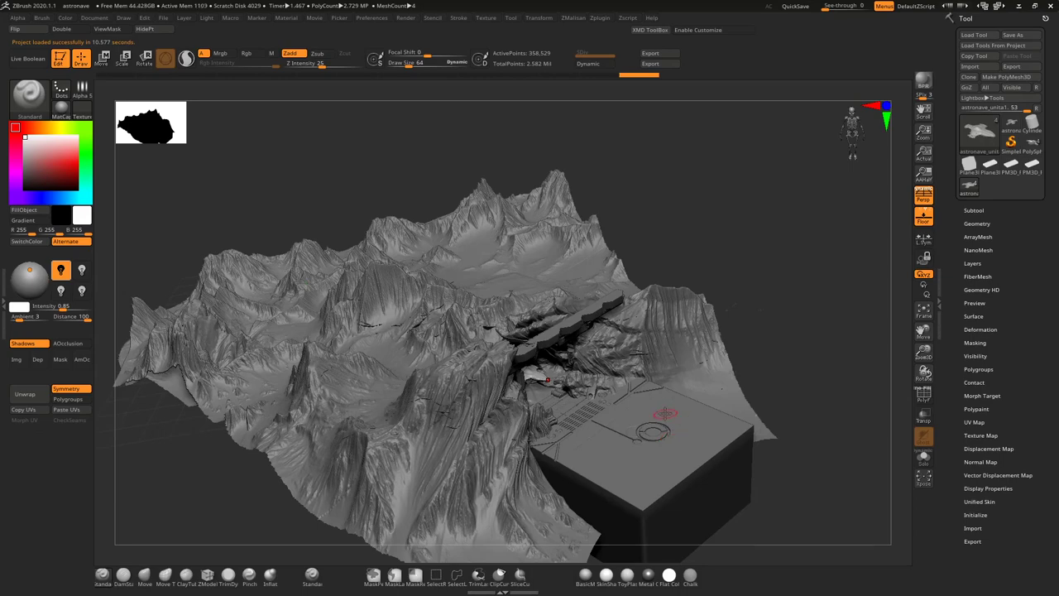
# Orbit the canyon terrain scene and zoom in close on the spaceship in the hangar
pyautogui.moveTo(666, 413); pyautogui.dragTo(672, 416, button='right')
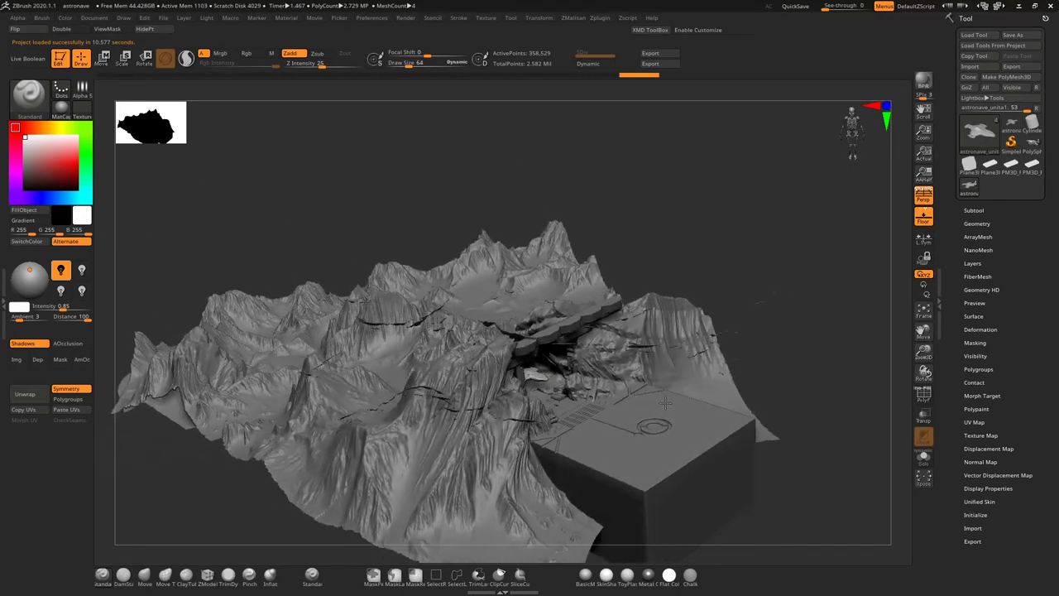
pyautogui.moveTo(666, 412); pyautogui.dragTo(821, 346, button='right')
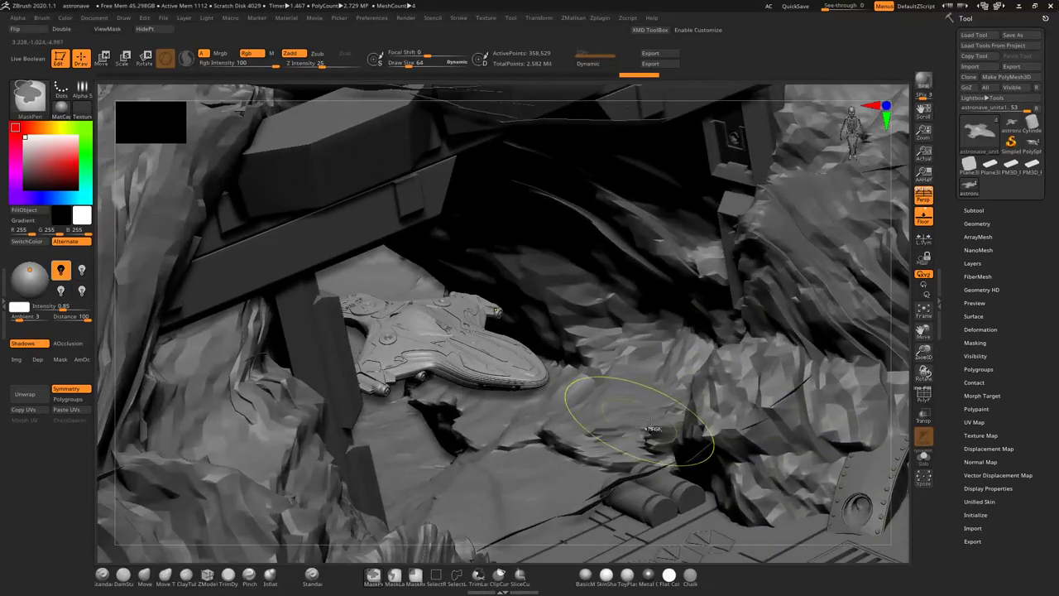
pyautogui.moveTo(653, 429); pyautogui.dragTo(736, 331, button='right')
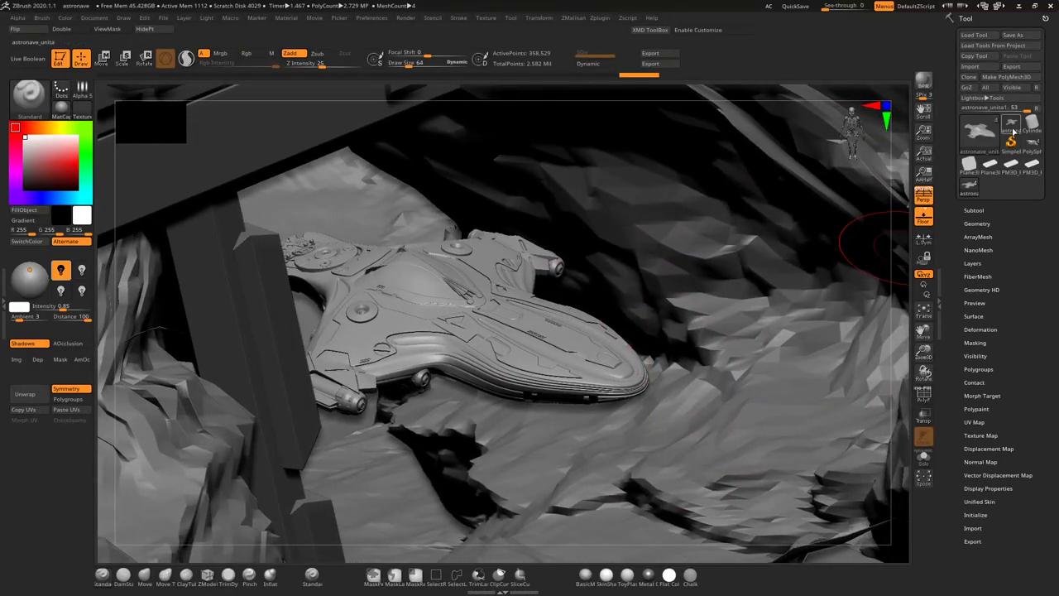
# Load the standalone spaceship tool and rotate it from top-down to a low side view
pyautogui.click(1011, 126)
pyautogui.moveTo(825, 291)
pyautogui.mouseDown(button='right')
pyautogui.moveTo(646, 427)
pyautogui.moveTo(717, 404)
pyautogui.moveTo(687, 439)
pyautogui.moveTo(699, 398)
pyautogui.moveTo(730, 413)
pyautogui.moveTo(694, 372)
pyautogui.moveTo(766, 397)
pyautogui.moveTo(777, 453)
pyautogui.moveTo(770, 403)
pyautogui.moveTo(724, 463)
pyautogui.moveTo(737, 402)
pyautogui.moveTo(737, 430)
pyautogui.moveTo(720, 440)
pyautogui.moveTo(805, 407)
pyautogui.moveTo(749, 397)
pyautogui.moveTo(732, 362)
pyautogui.mouseUp(button='right')
pyautogui.moveTo(724, 443)
pyautogui.mouseDown(button='right')
pyautogui.moveTo(707, 396)
pyautogui.moveTo(713, 436)
pyautogui.mouseUp(button='right')
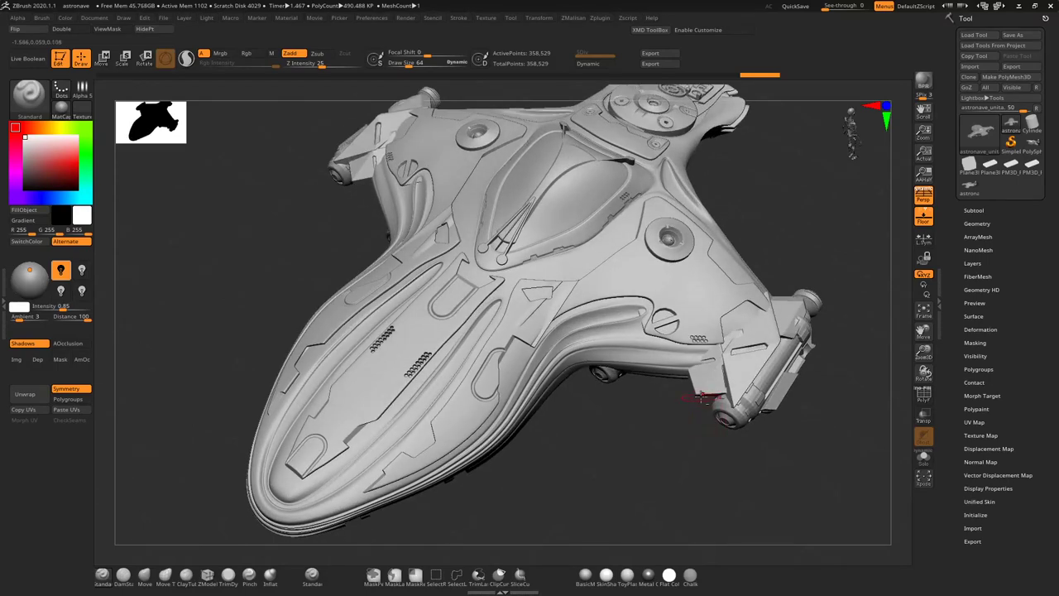
# Step through the loaded ship tools back to the hangar scene and orbit it near top-down
pyautogui.moveTo(699, 398)
pyautogui.mouseDown(button='right')
pyautogui.moveTo(753, 380)
pyautogui.moveTo(729, 405)
pyautogui.mouseUp(button='right')
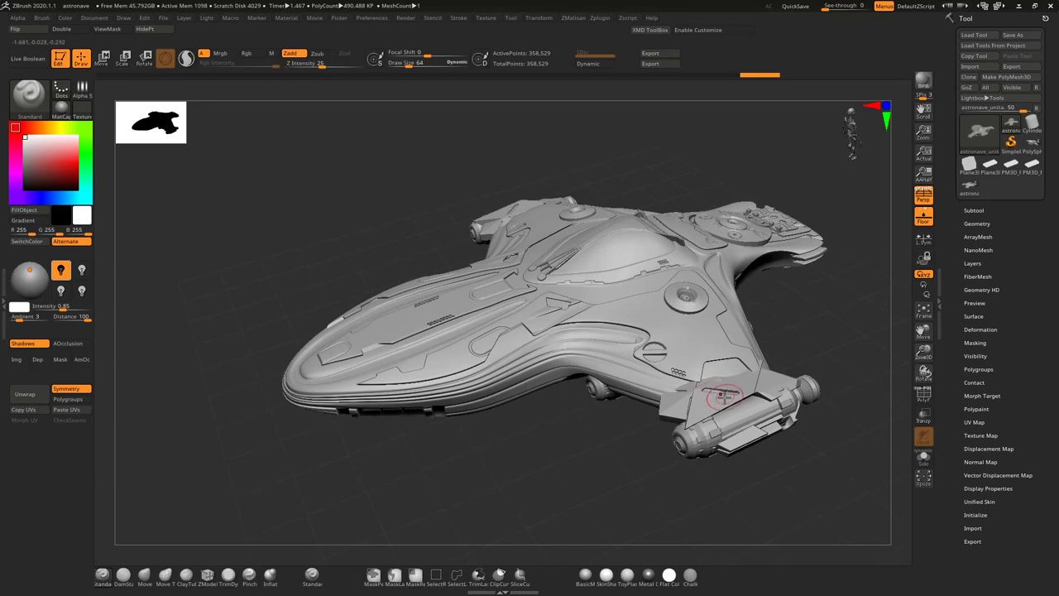
pyautogui.press('Right')
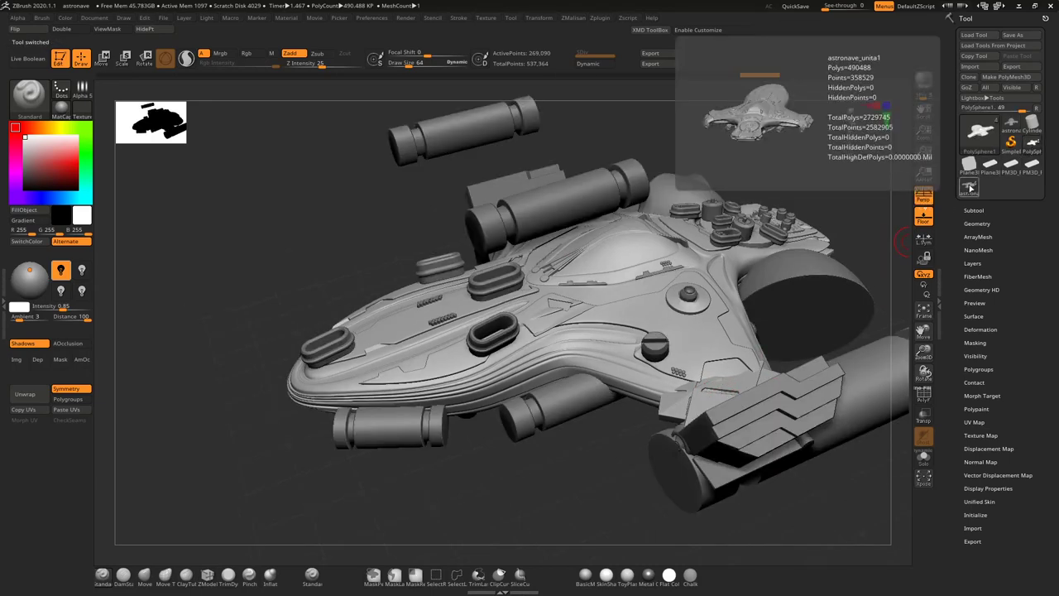
pyautogui.press('Right')
pyautogui.moveTo(777, 360)
pyautogui.keyDown('shift'); pyautogui.mouseDown()
pyautogui.moveTo(755, 346)
pyautogui.moveTo(670, 382)
pyautogui.moveTo(661, 353)
pyautogui.moveTo(597, 420)
pyautogui.moveTo(690, 323)
pyautogui.moveTo(647, 335)
pyautogui.moveTo(687, 339)
pyautogui.mouseUp(); pyautogui.keyUp('shift')
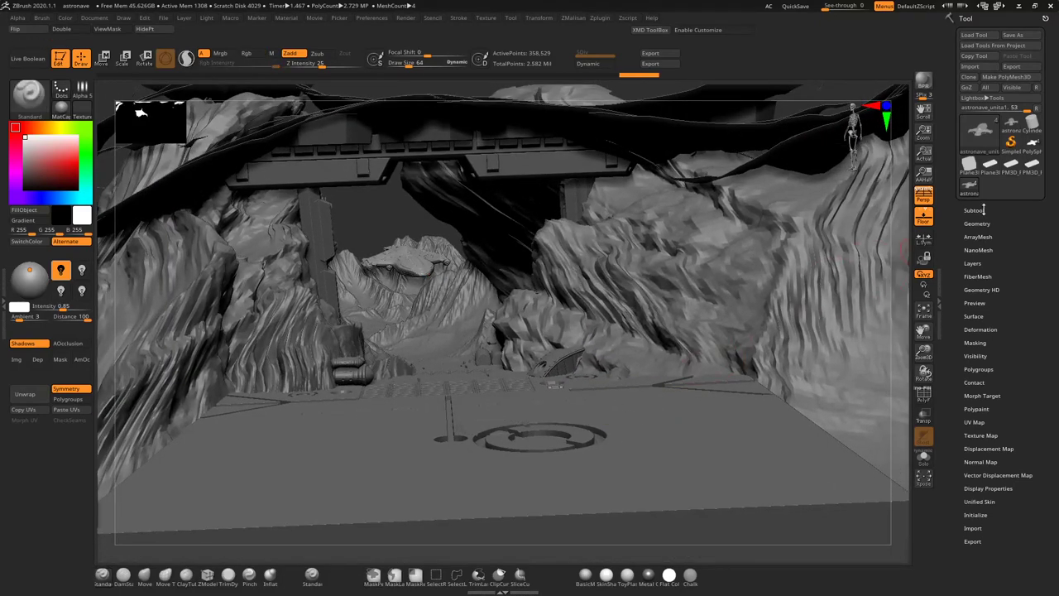
# Show the Subtool list, inspect the astronave and PolySphere1 ships, then reload astronave_unita1
pyautogui.click(983, 210)
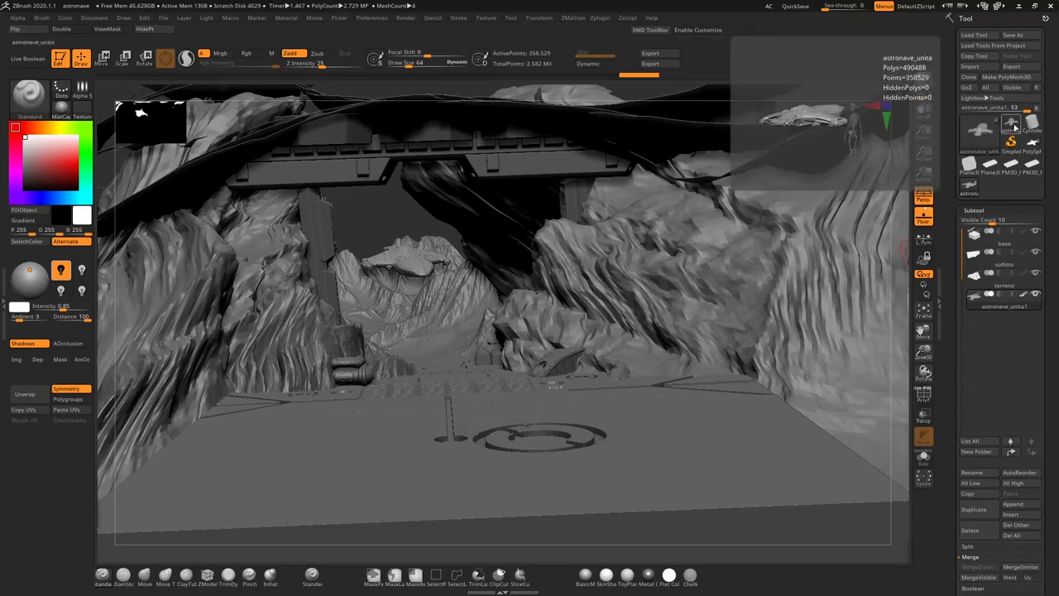
pyautogui.click(1013, 127)
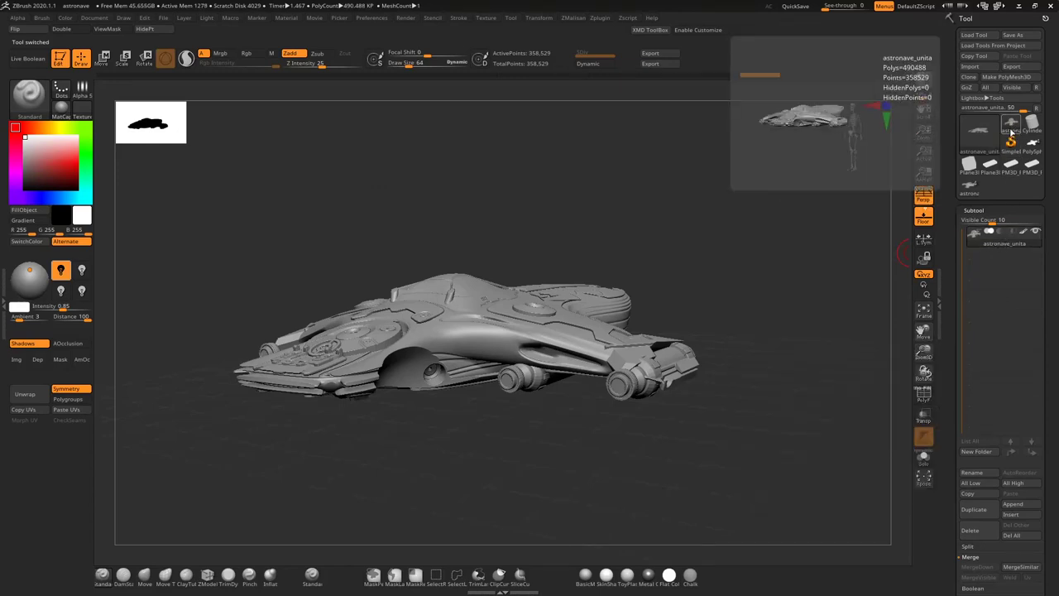
pyautogui.click(983, 133)
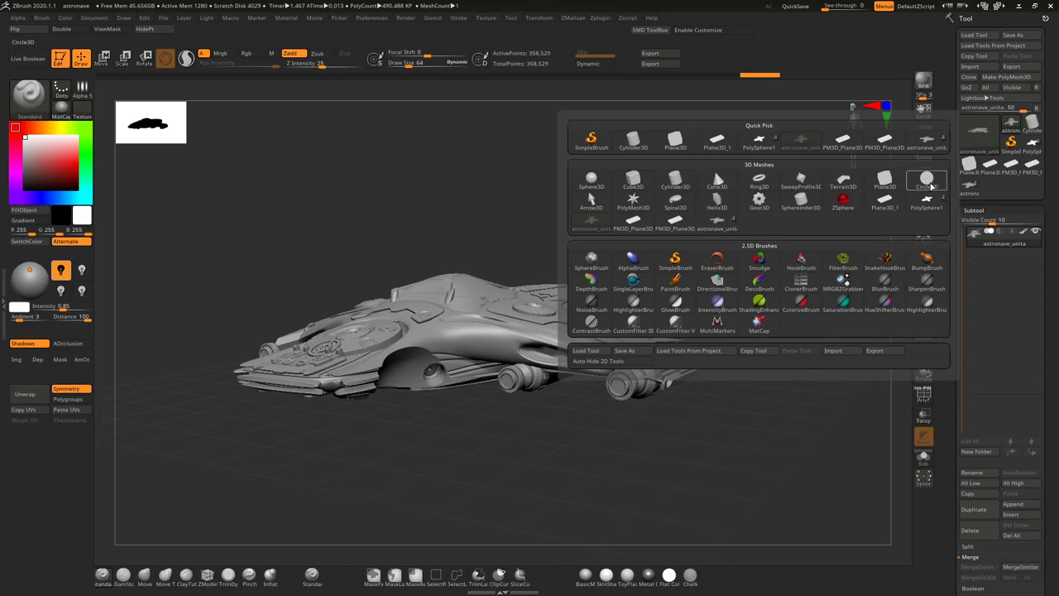
pyautogui.click(759, 141)
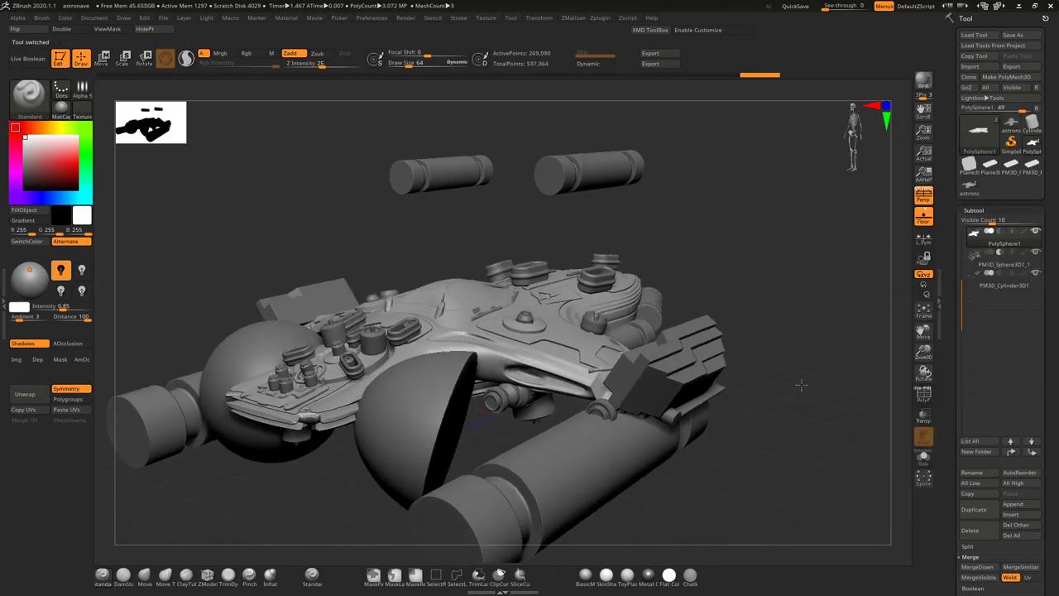
pyautogui.moveTo(800, 384); pyautogui.dragTo(797, 404)
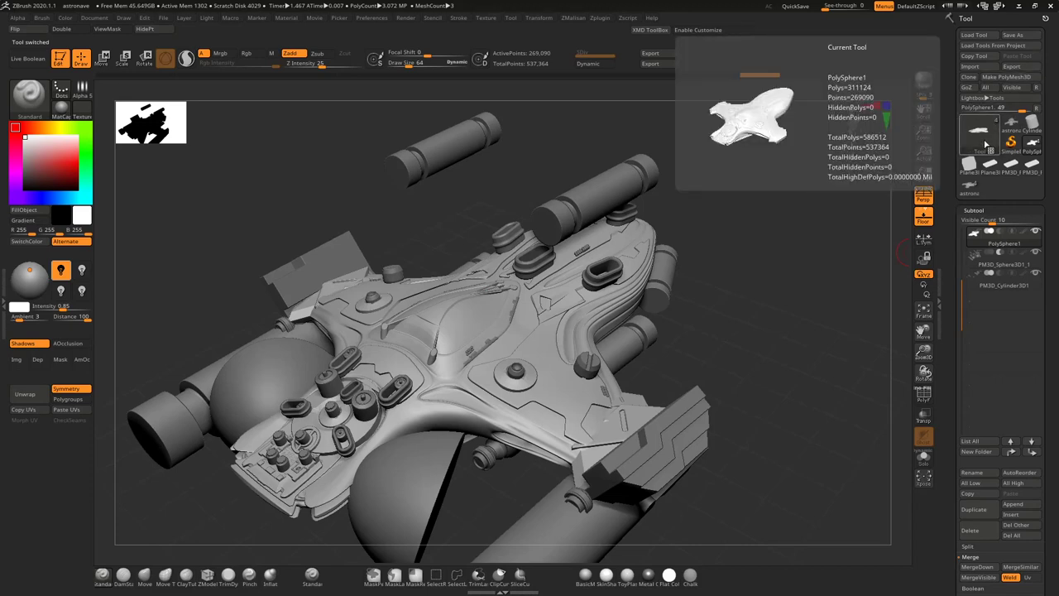
pyautogui.click(987, 145)
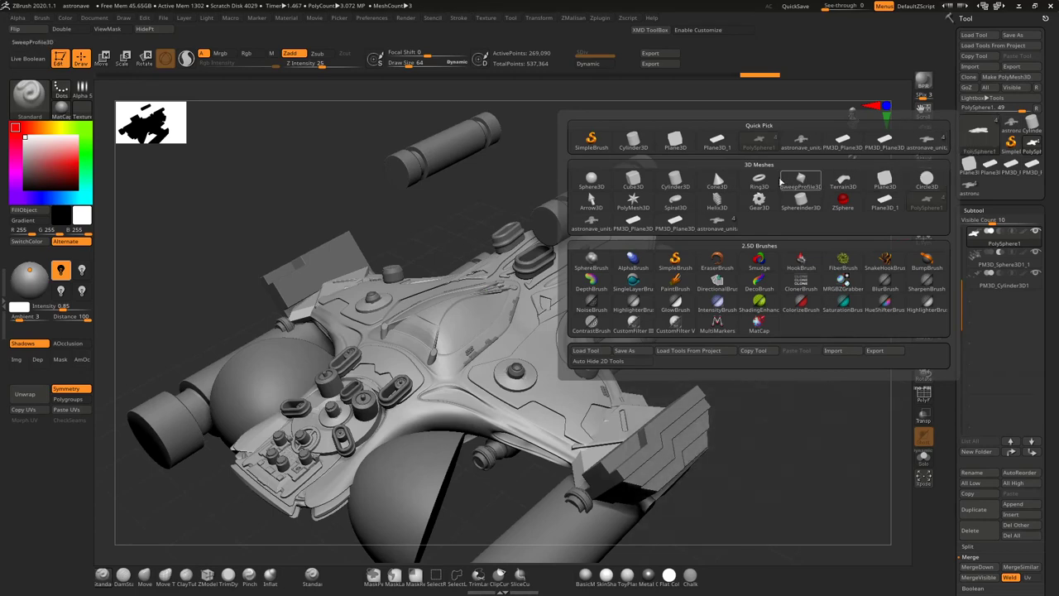
pyautogui.moveTo(800, 143)
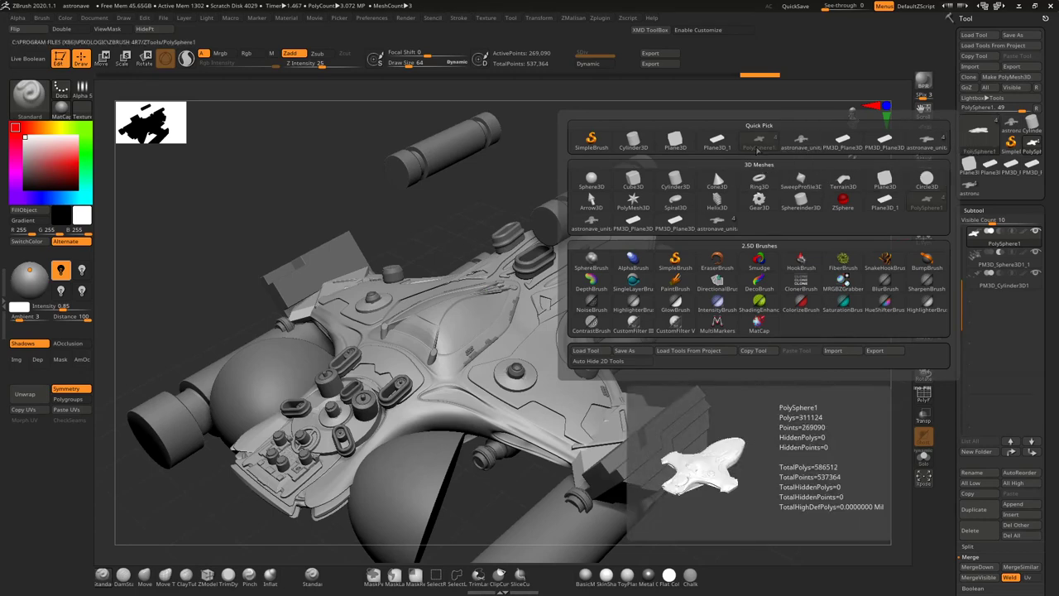
pyautogui.click(931, 146)
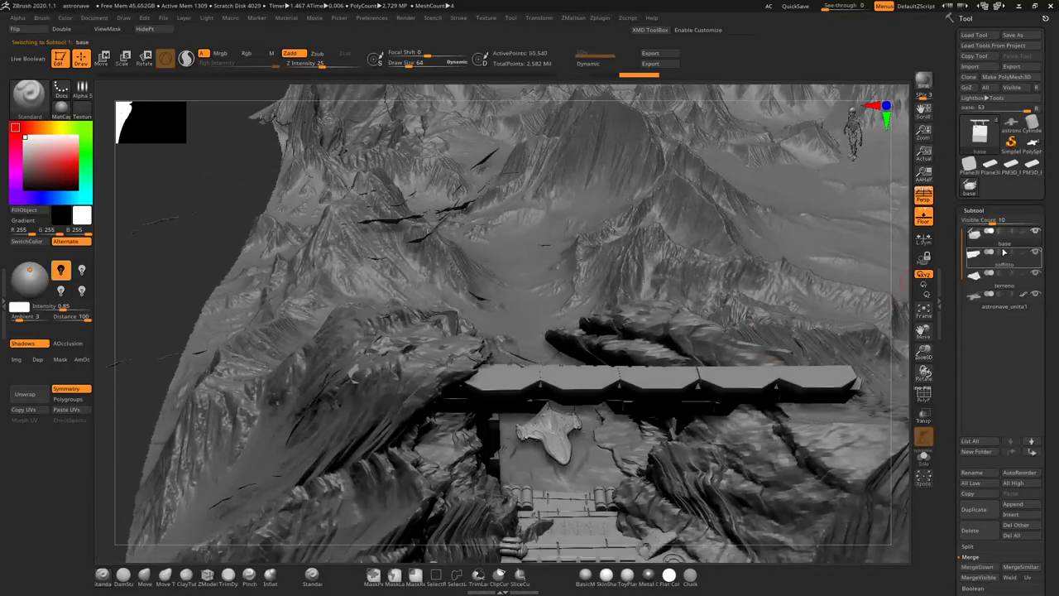
# Select the base, soffitto, terreno and astronave_unita1 subtools in turn, with PolyF turned on
pyautogui.click(1022, 240)
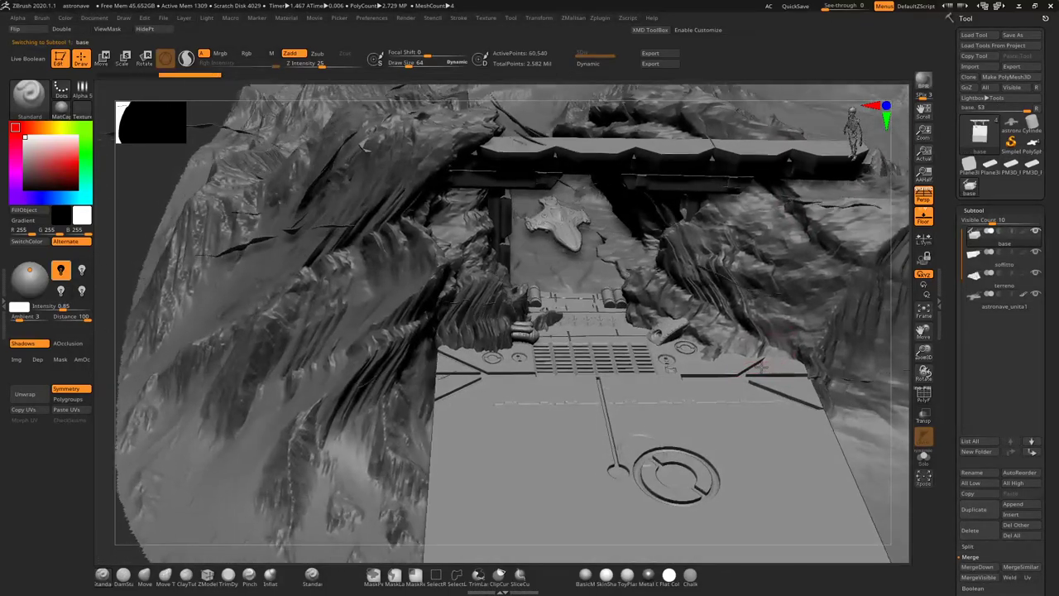
pyautogui.press('shift')
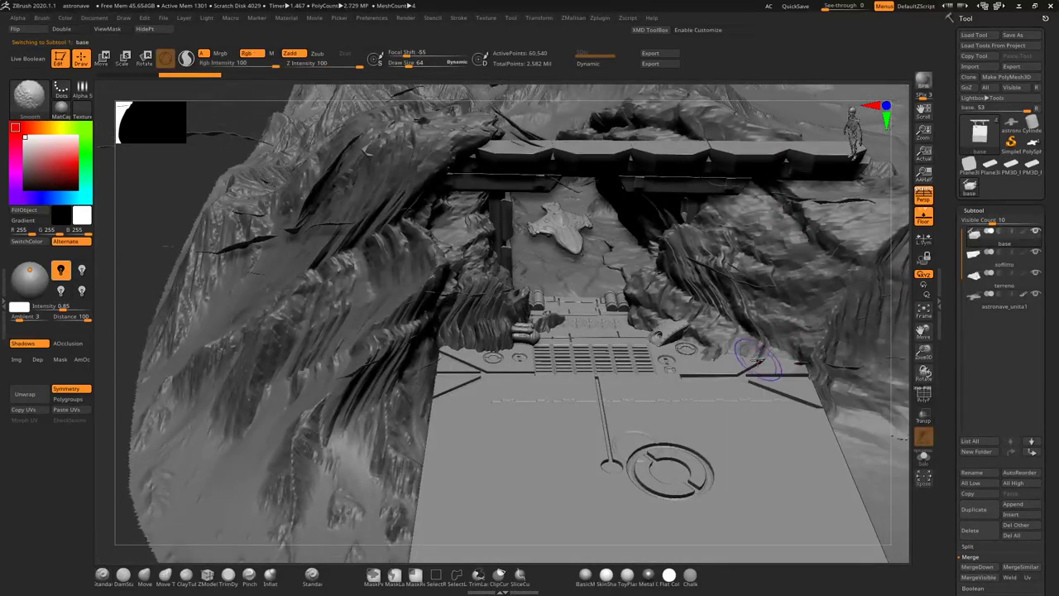
pyautogui.hotkey('shift', 'f')
pyautogui.click(1018, 262)
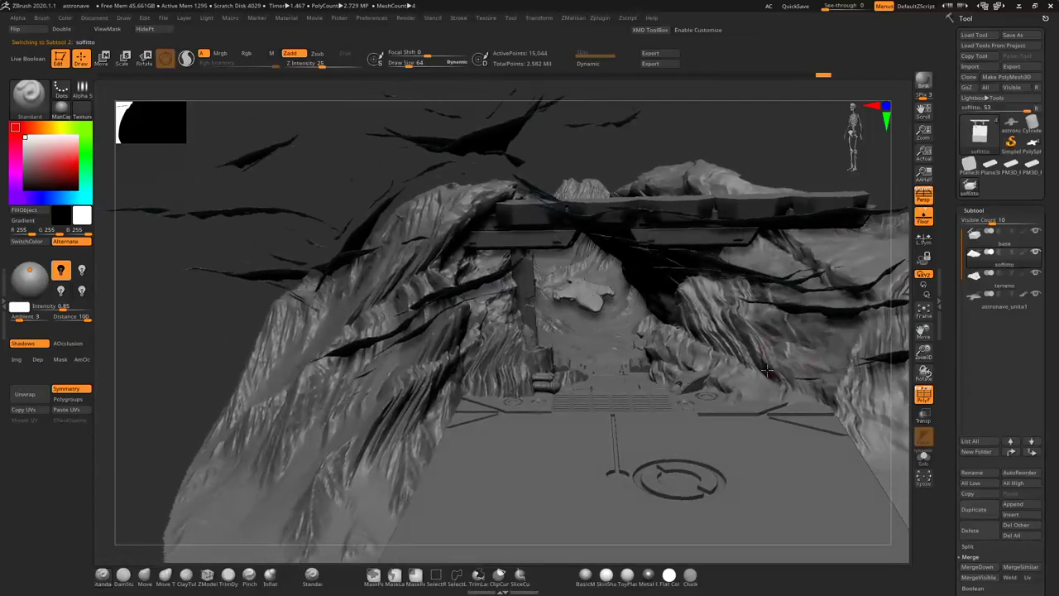
pyautogui.keyDown('alt'); pyautogui.click(878, 372); pyautogui.keyUp('alt')
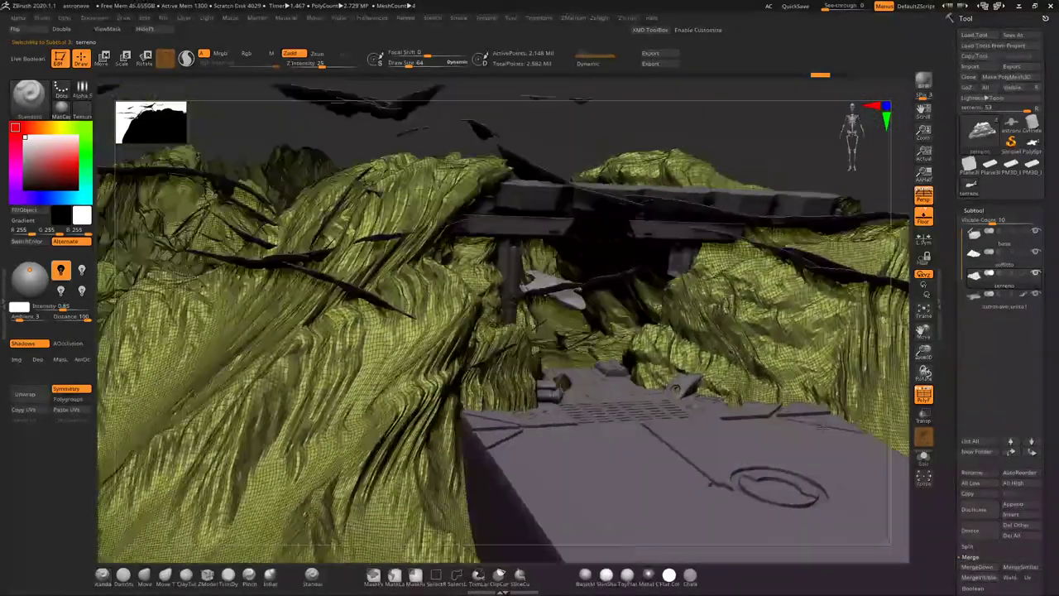
pyautogui.keyDown('alt'); pyautogui.click(784, 391); pyautogui.keyUp('alt')
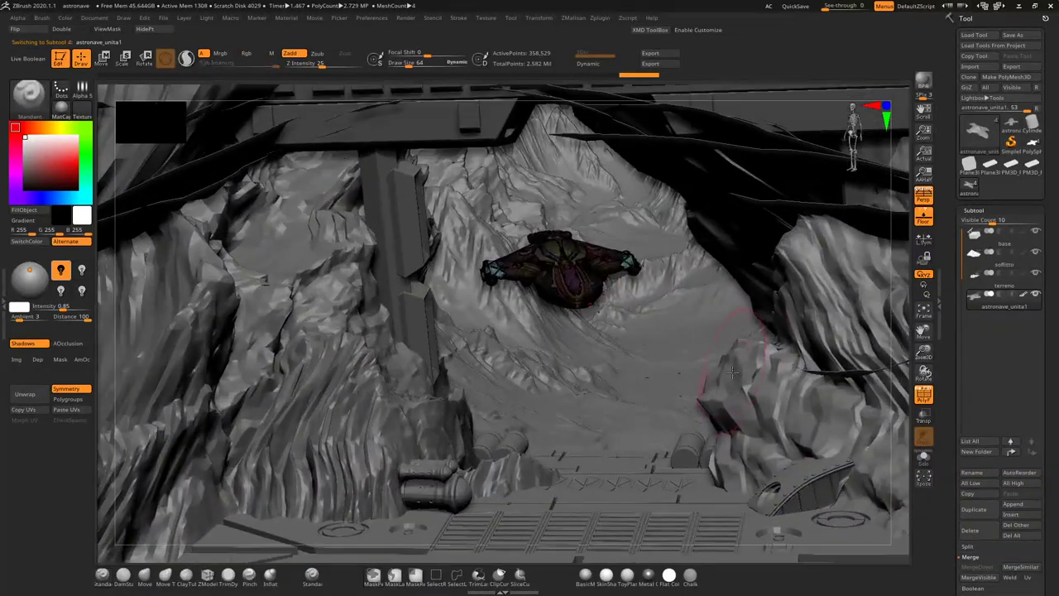
# Inspect the spaceship close up, then select and inspect the base platform on the hangar floor
pyautogui.moveTo(733, 372); pyautogui.dragTo(827, 348, button='right')
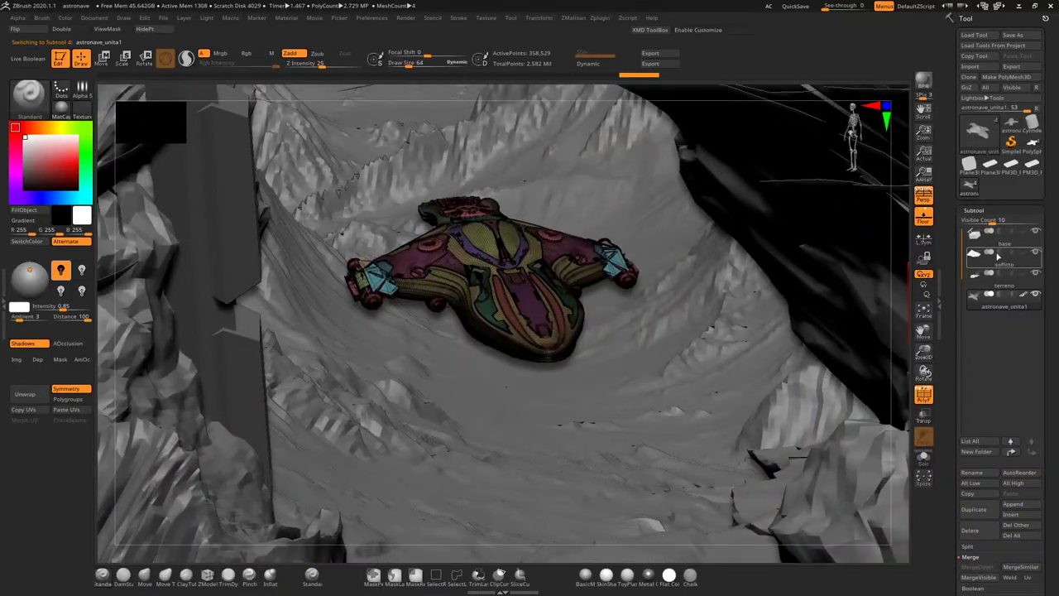
pyautogui.moveTo(687, 389)
pyautogui.mouseDown(button='right')
pyautogui.moveTo(721, 406)
pyautogui.moveTo(757, 382)
pyautogui.mouseUp(button='right')
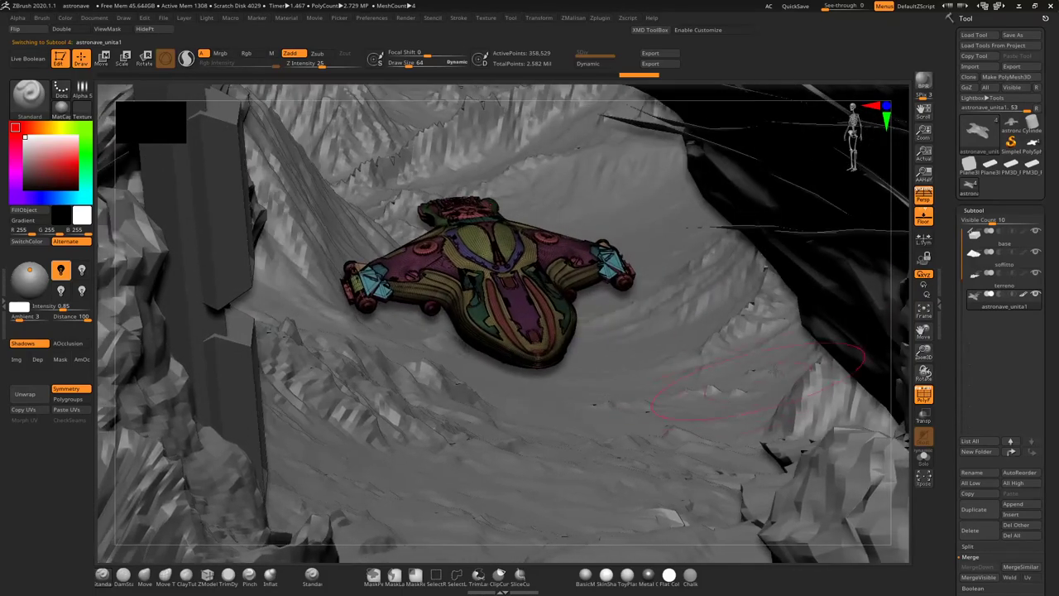
pyautogui.moveTo(691, 379); pyautogui.dragTo(730, 383, button='right')
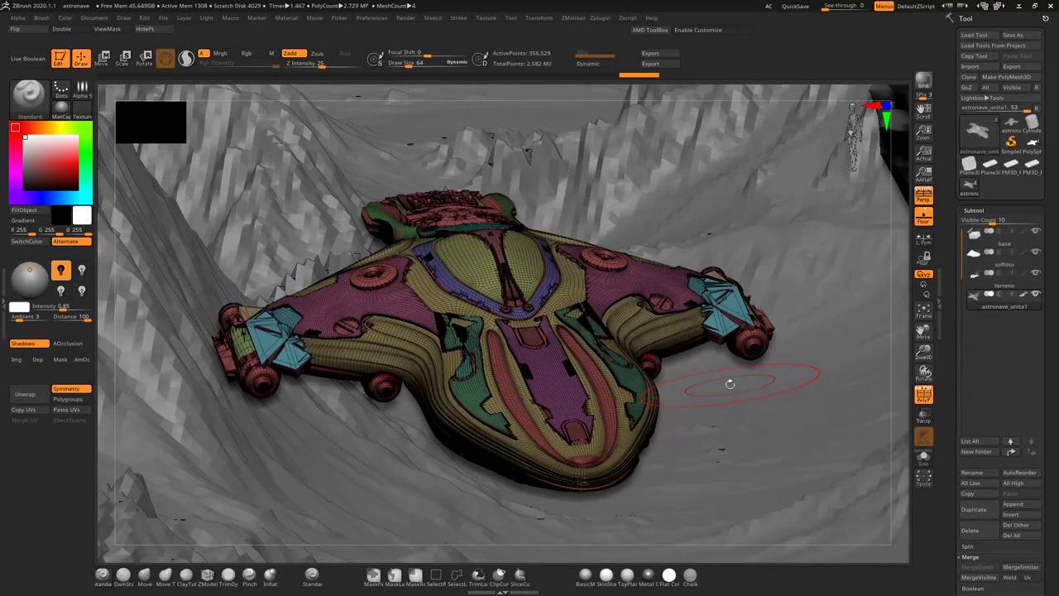
pyautogui.moveTo(785, 431)
pyautogui.mouseDown(button='right')
pyautogui.moveTo(686, 455)
pyautogui.moveTo(753, 378)
pyautogui.moveTo(699, 409)
pyautogui.mouseUp(button='right')
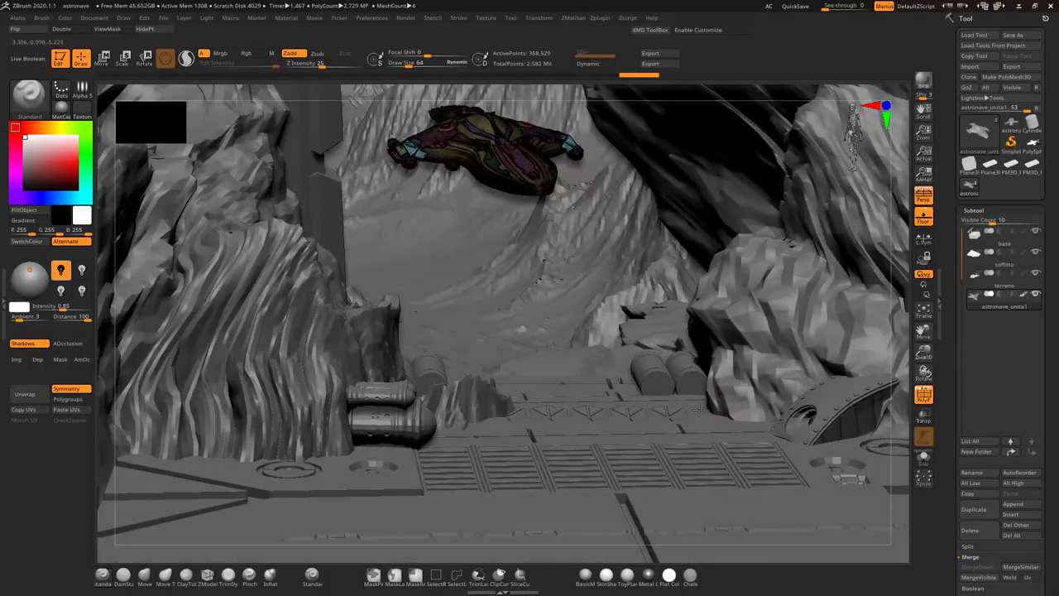
pyautogui.keyDown('alt'); pyautogui.click(699, 410); pyautogui.keyUp('alt')
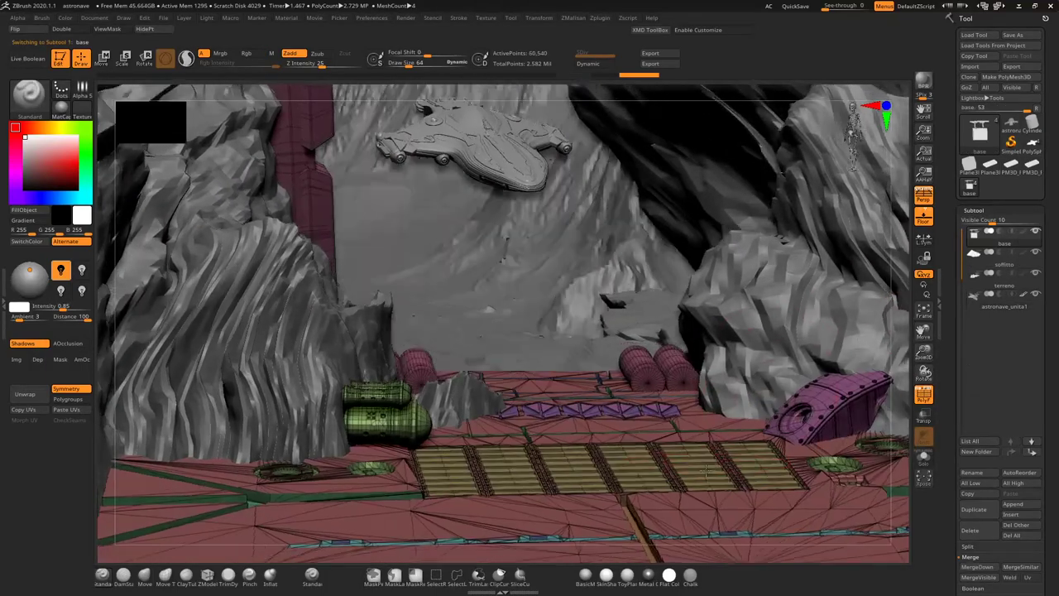
pyautogui.moveTo(705, 468)
pyautogui.mouseDown(button='right')
pyautogui.moveTo(697, 465)
pyautogui.moveTo(825, 438)
pyautogui.mouseUp(button='right')
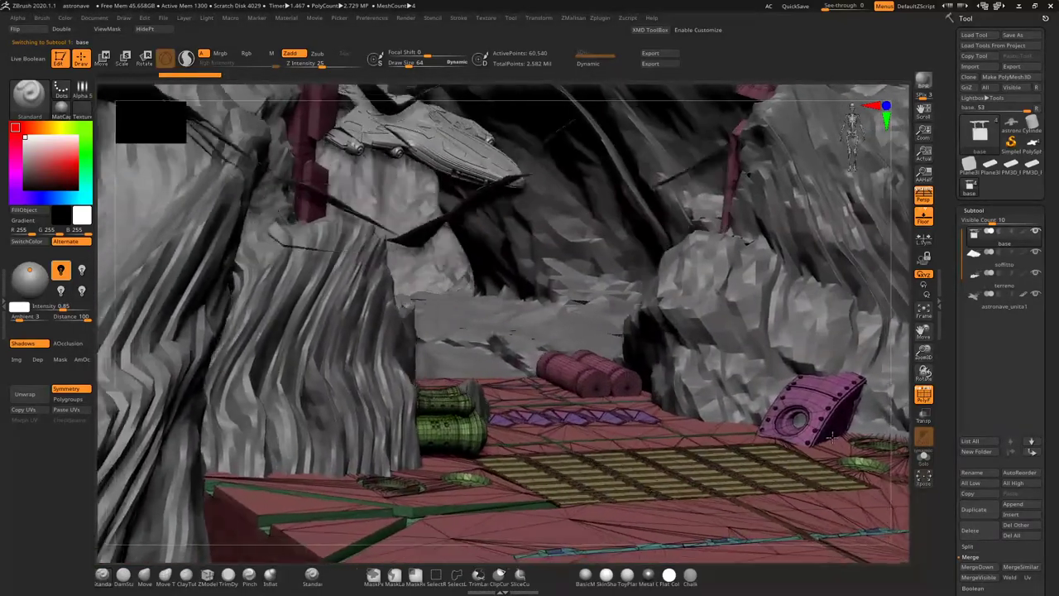
pyautogui.moveTo(824, 439)
pyautogui.mouseDown(button='right')
pyautogui.moveTo(790, 453)
pyautogui.moveTo(699, 433)
pyautogui.mouseUp(button='right')
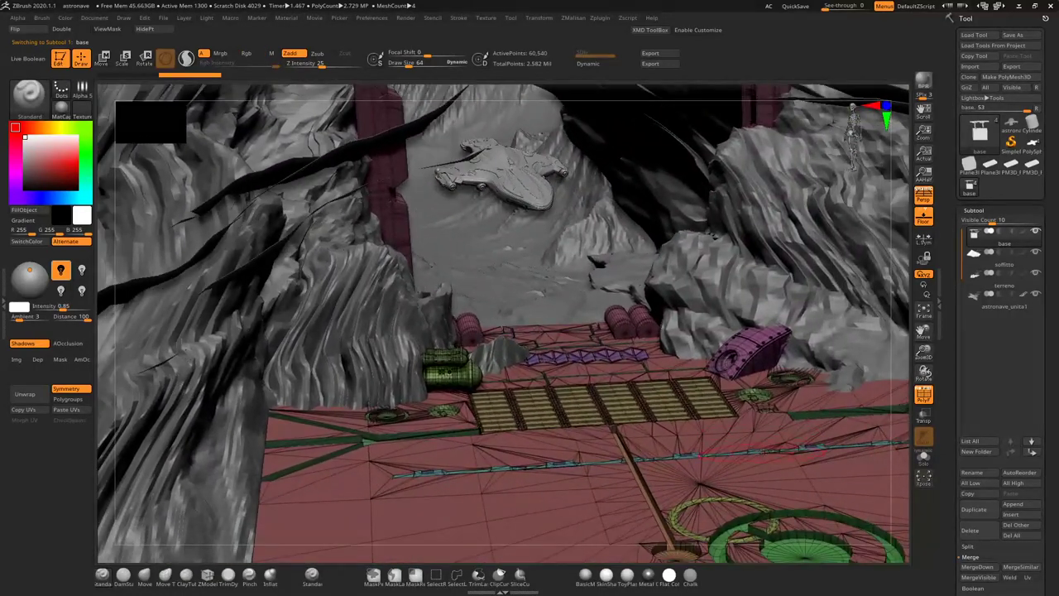
# Toggle PolyF off, orbit to a wide hangar-entrance view, then launch Blender from Start
pyautogui.press('shift')
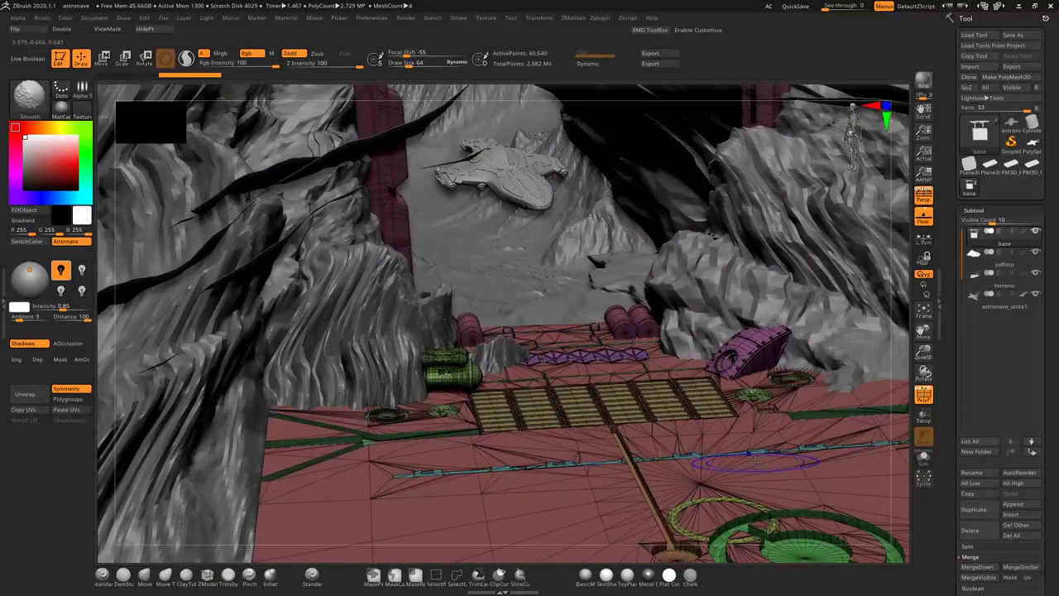
pyautogui.hotkey('shift', 'f')
pyautogui.moveTo(756, 456)
pyautogui.mouseDown(button='right')
pyautogui.moveTo(753, 418)
pyautogui.moveTo(757, 448)
pyautogui.moveTo(721, 438)
pyautogui.moveTo(775, 373)
pyautogui.moveTo(769, 355)
pyautogui.moveTo(793, 341)
pyautogui.mouseUp(button='right')
pyautogui.hotkey('shift', 'f')
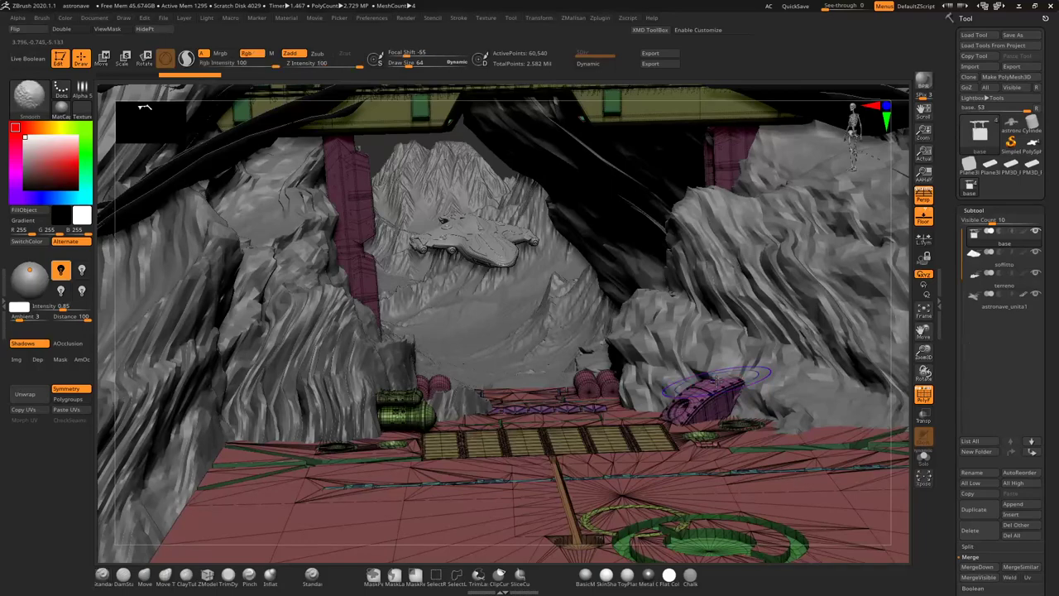
pyautogui.hotkey('shift', 'f')
pyautogui.moveTo(715, 382); pyautogui.dragTo(711, 376, button='right')
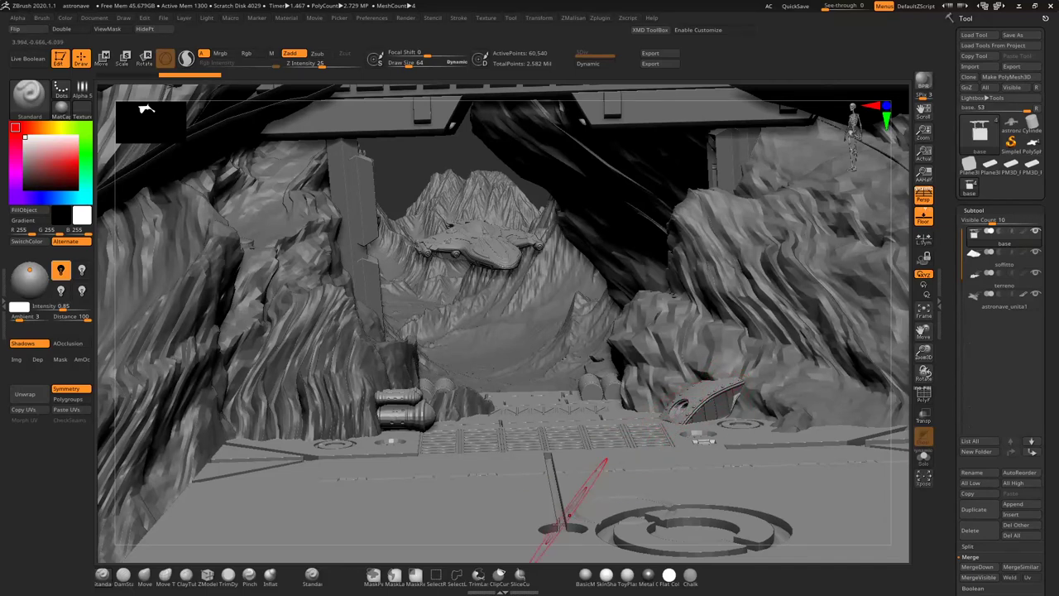
pyautogui.press('super')
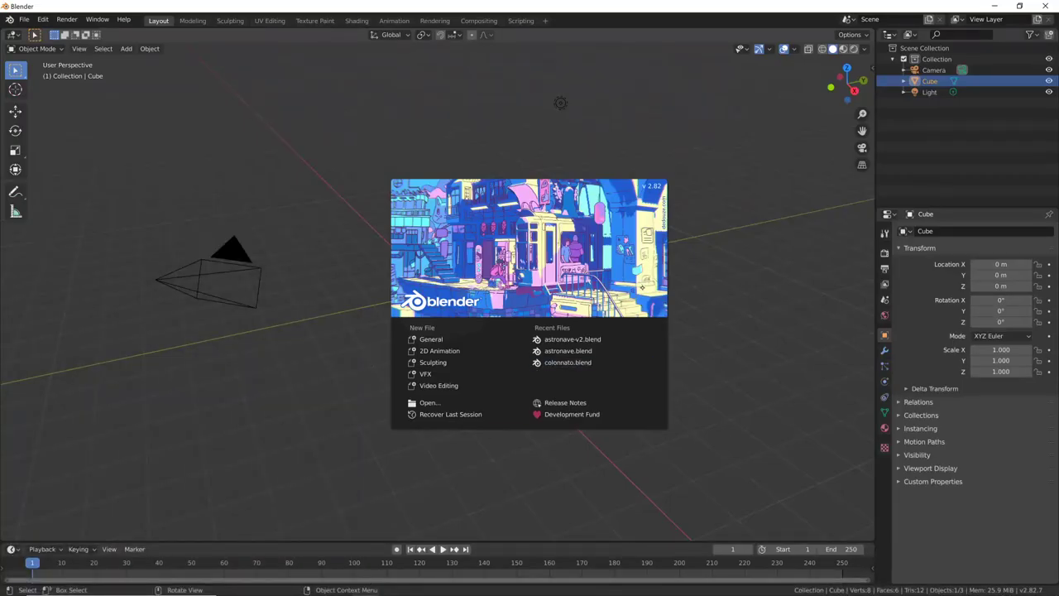
# Dismiss Blender's splash screen and check the File > Import format options
pyautogui.click(643, 290)
pyautogui.click(25, 19)
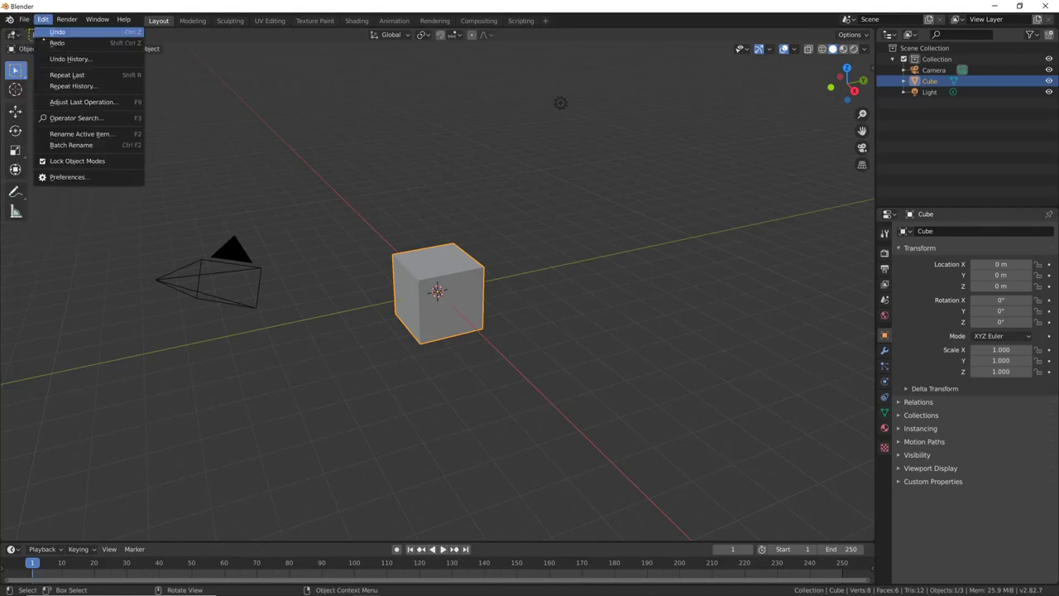
pyautogui.click(25, 20)
pyautogui.click(25, 19)
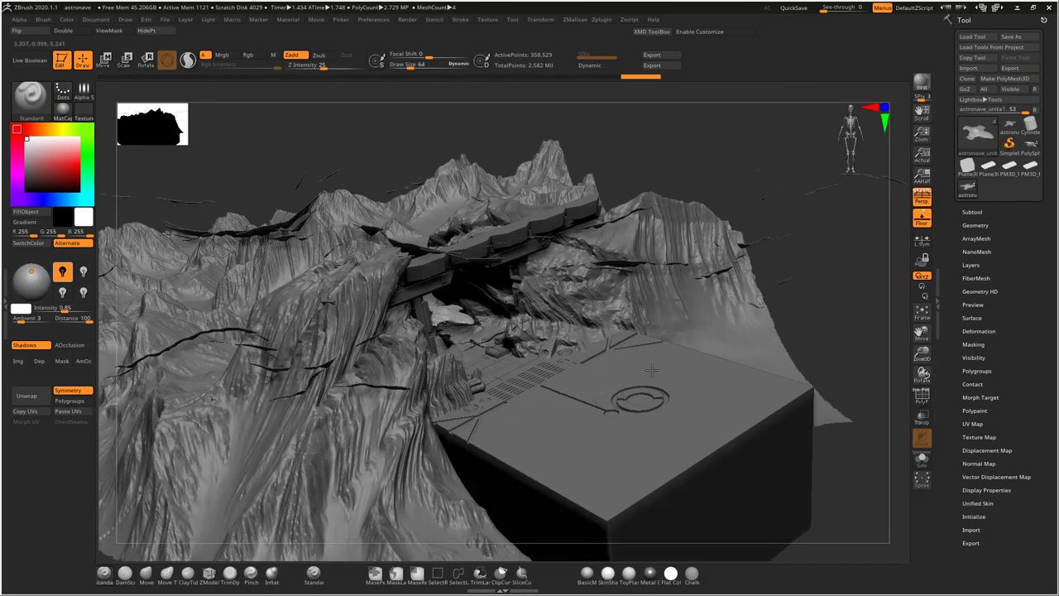
pyautogui.moveTo(652, 370); pyautogui.dragTo(644, 399)
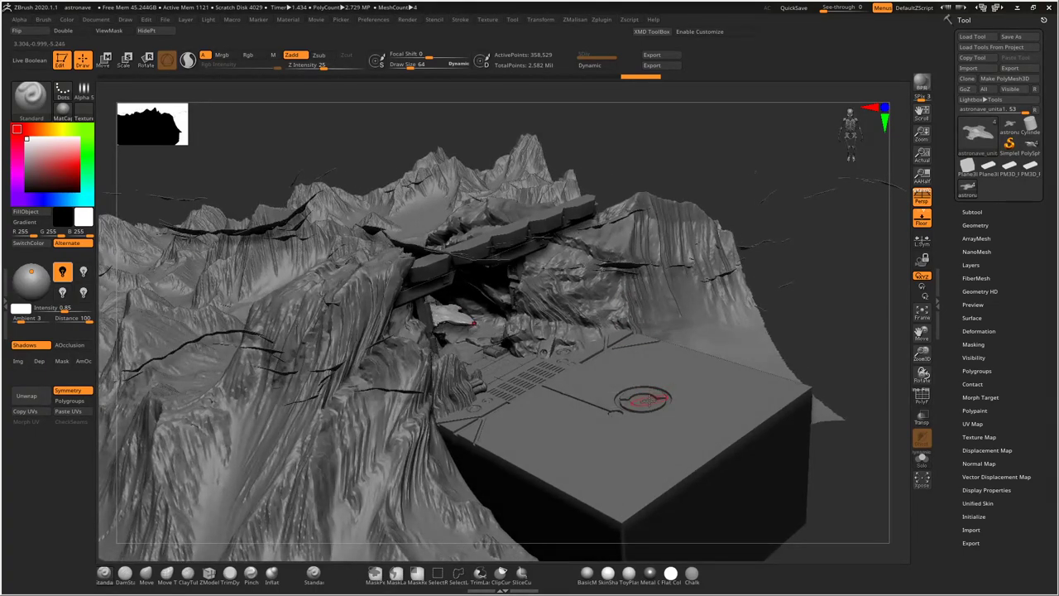
pyautogui.moveTo(648, 401); pyautogui.dragTo(646, 402)
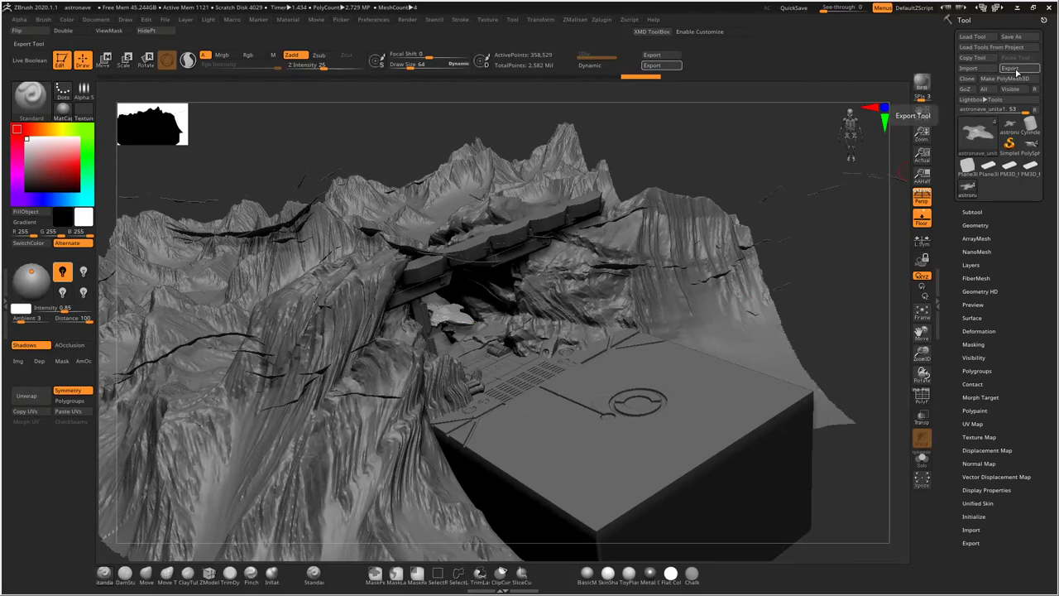
pyautogui.click(1014, 72)
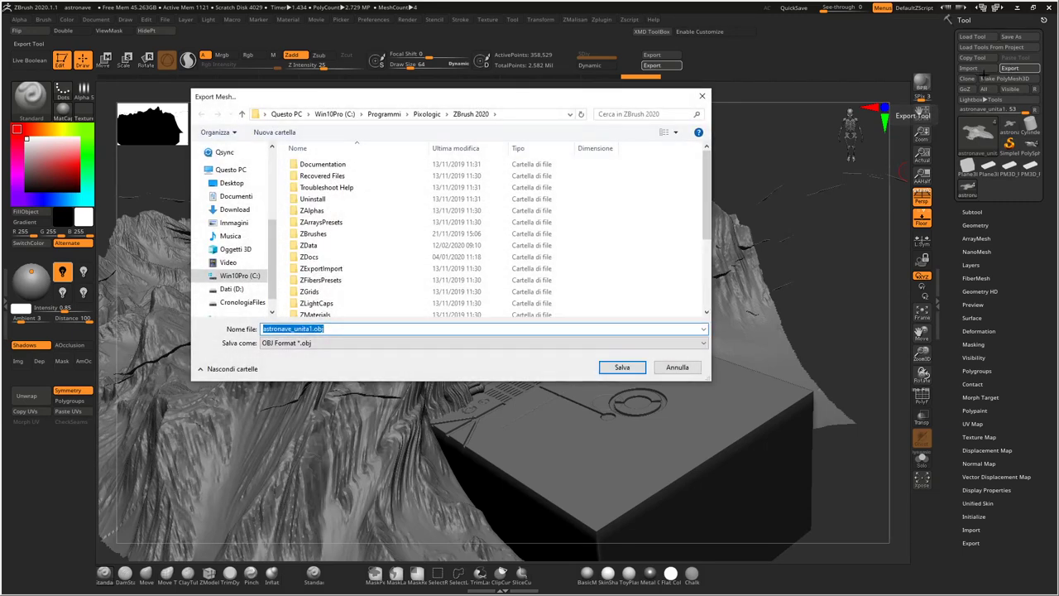
pyautogui.click(679, 367)
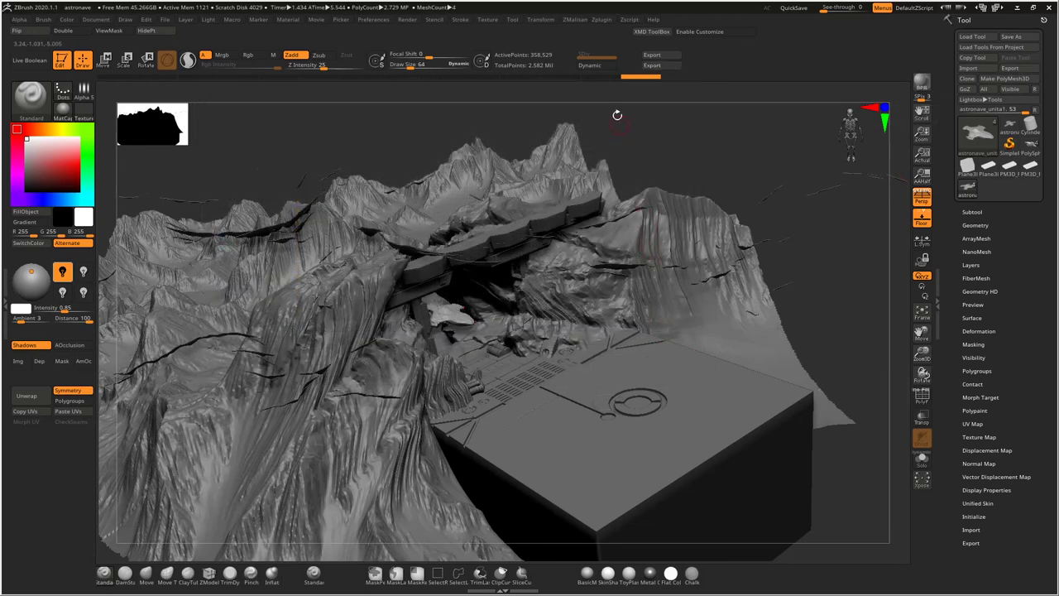
# Start an export from ZPlugin > FBX ExportImport
pyautogui.click(607, 20)
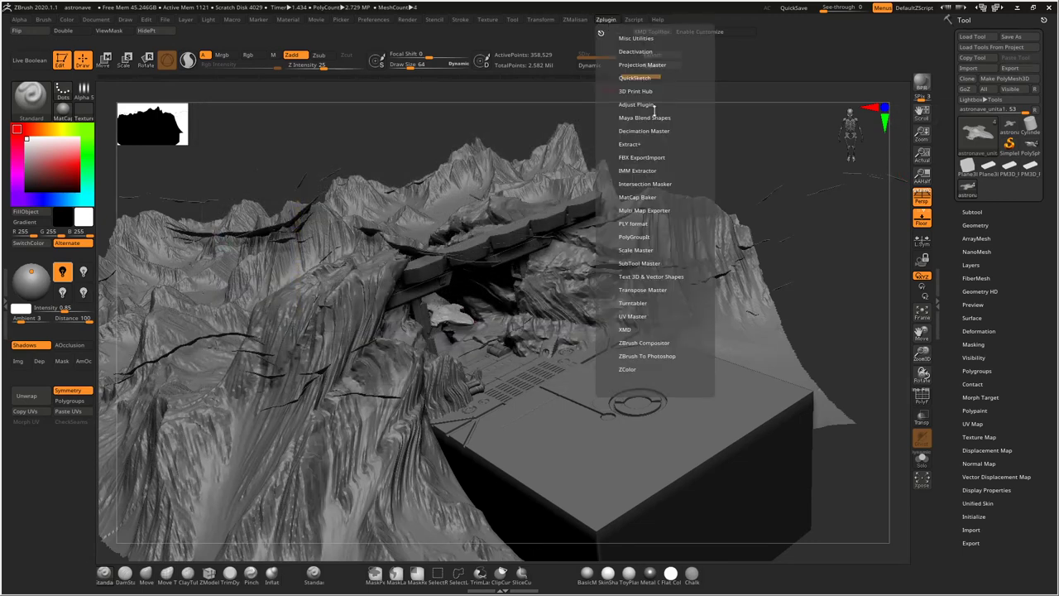
pyautogui.click(662, 157)
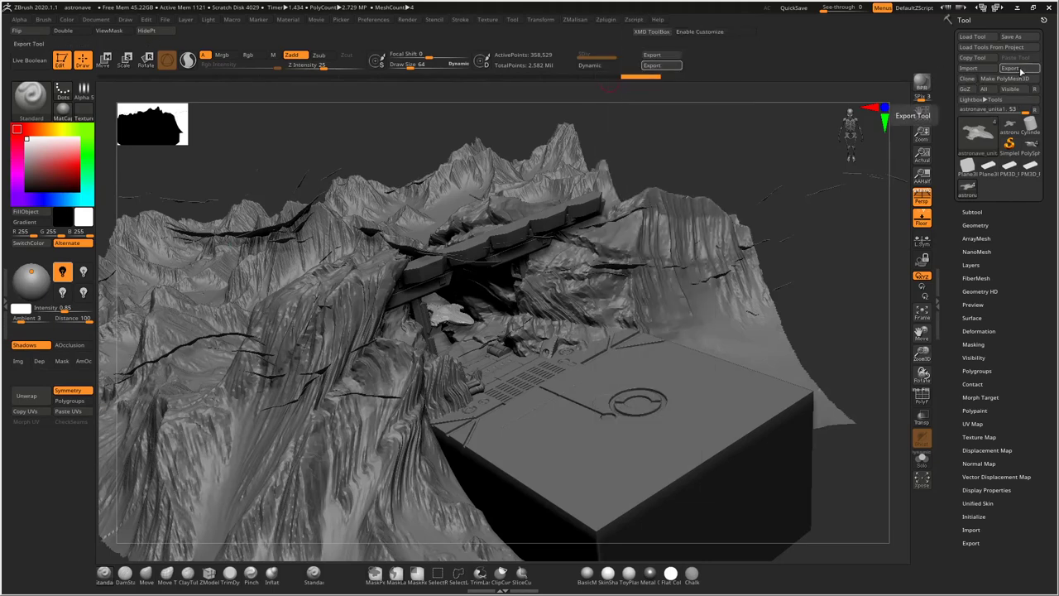
pyautogui.click(1011, 68)
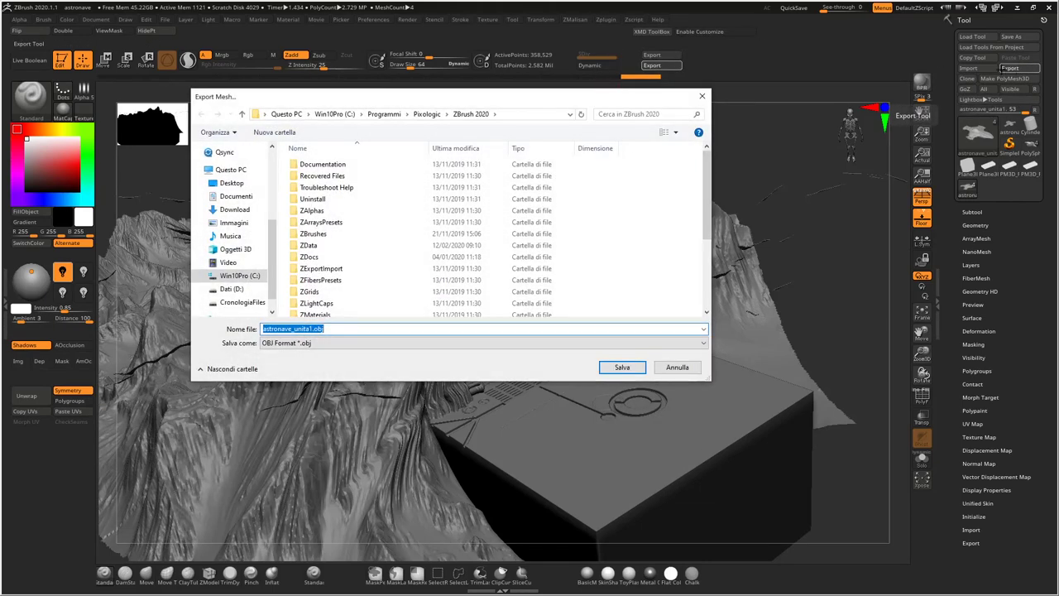
# Save the export as FBX file scena.fbx in the Download folder
pyautogui.click(530, 346)
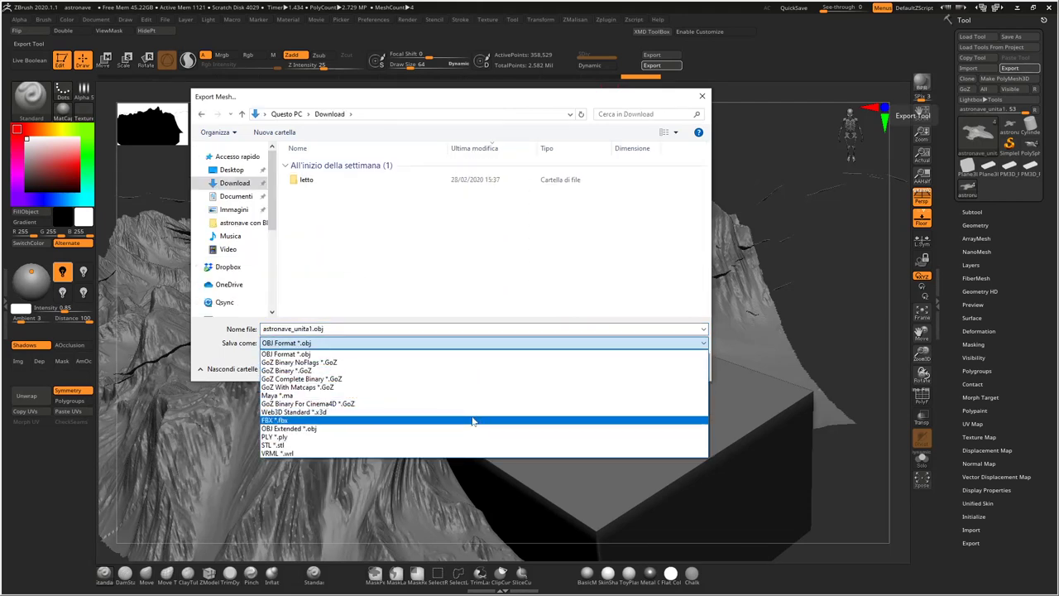
pyautogui.click(472, 422)
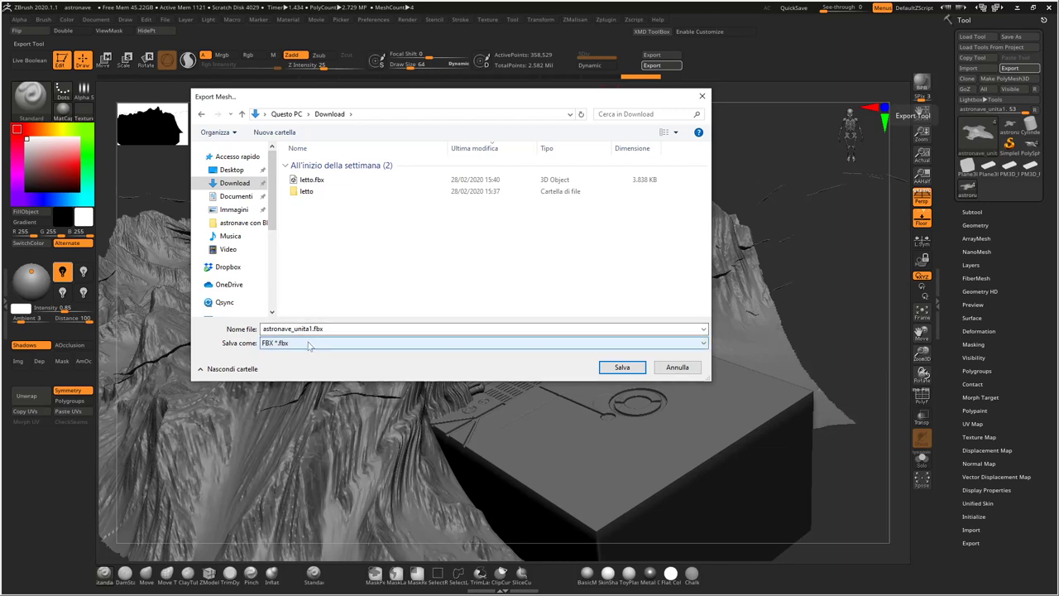
pyautogui.hotkey('shift', 'Tab')
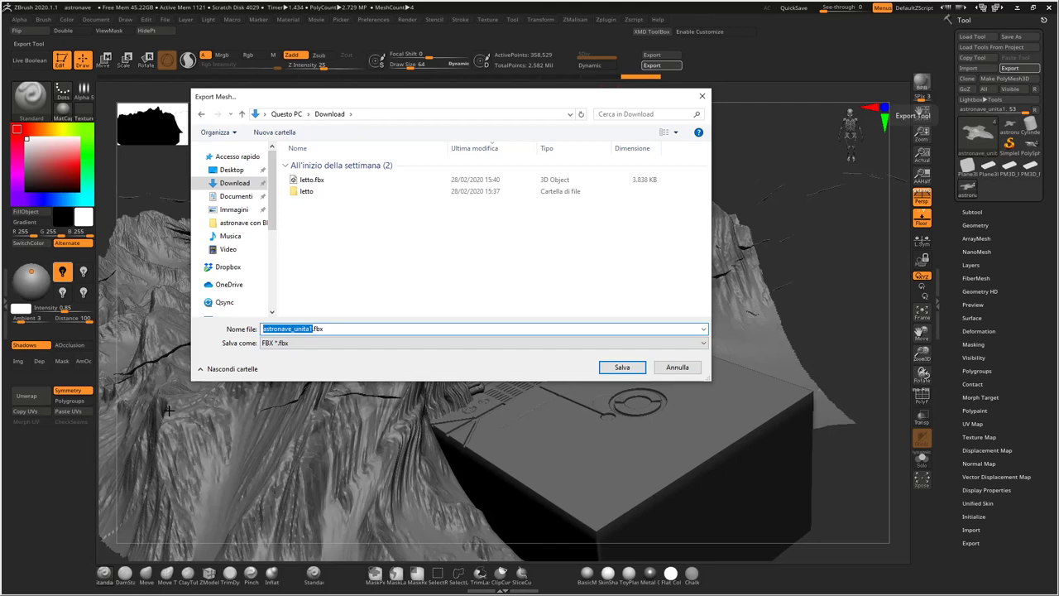
pyautogui.write('scena')
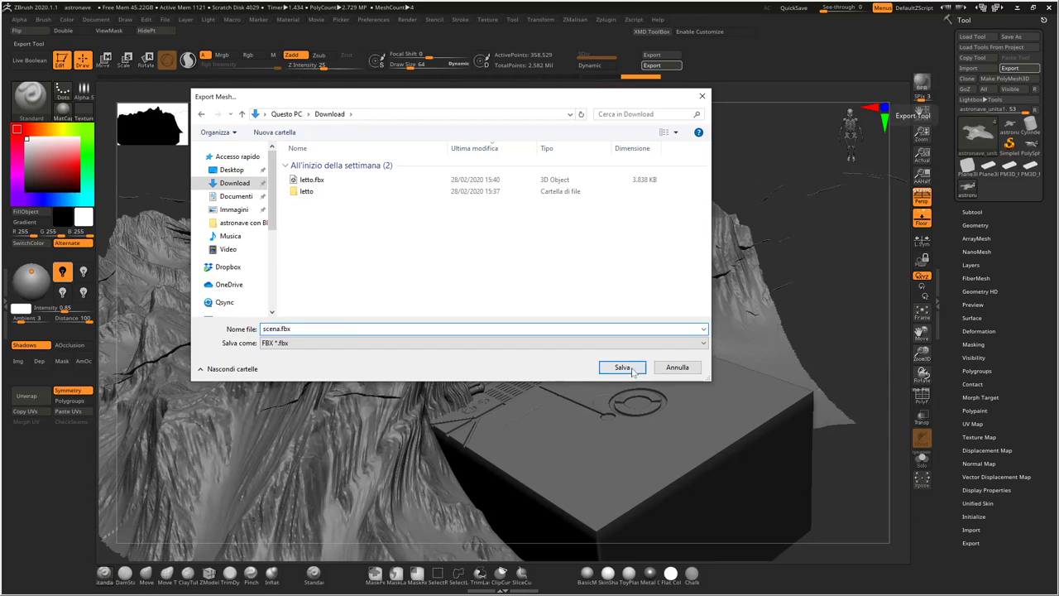
pyautogui.click(623, 367)
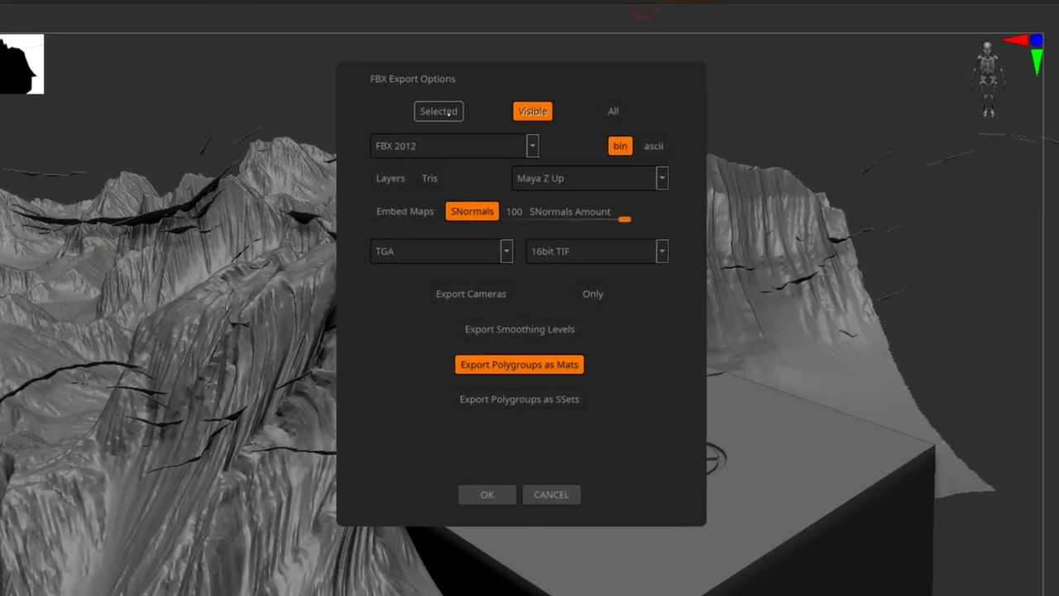
# Switch the export scope to Selected and back to Visible, then bring up the FBX version list
pyautogui.click(443, 101)
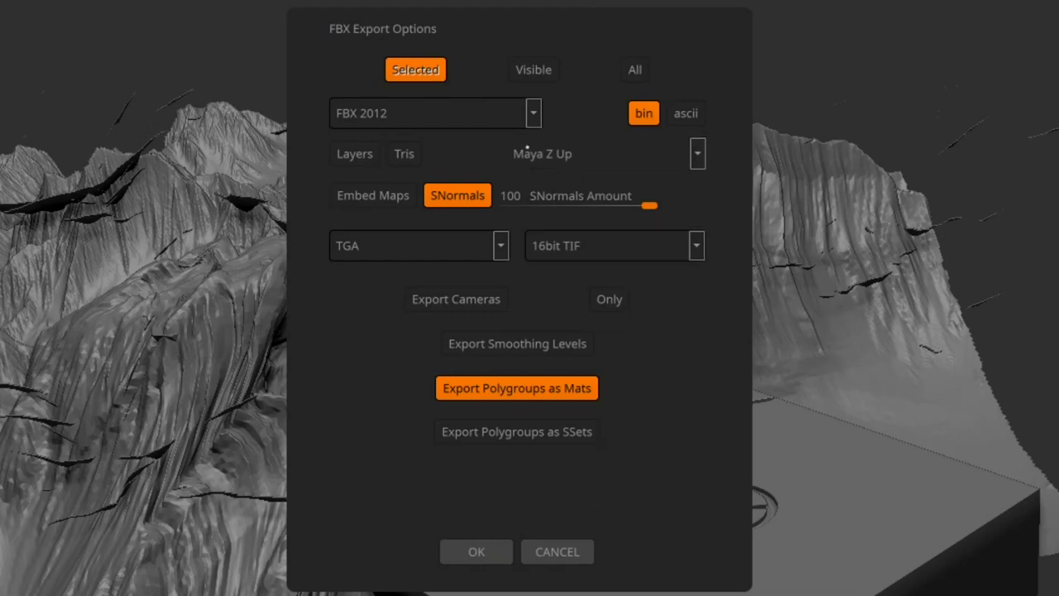
pyautogui.click(541, 70)
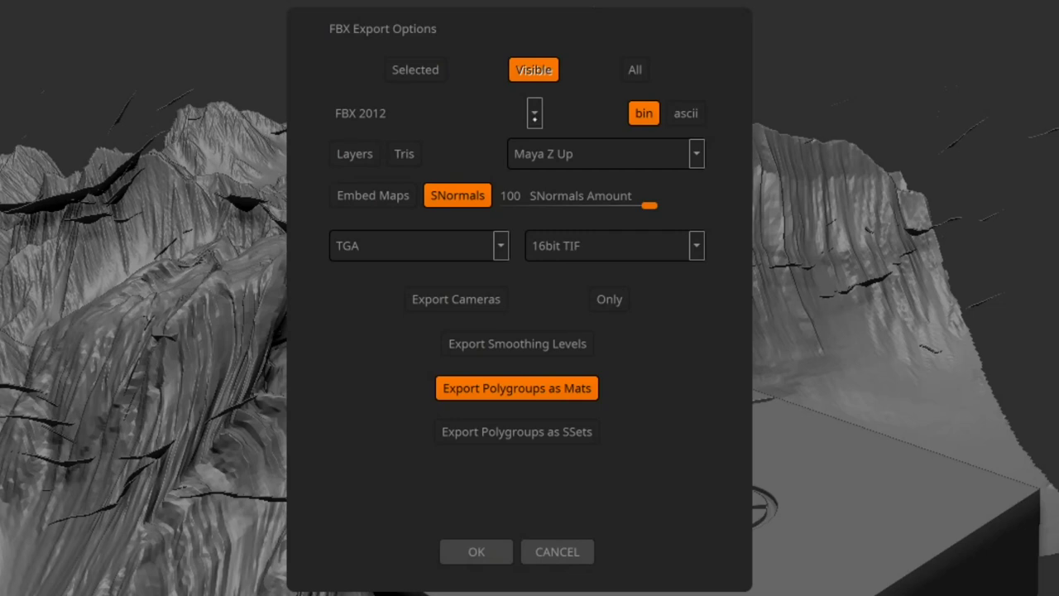
pyautogui.click(533, 114)
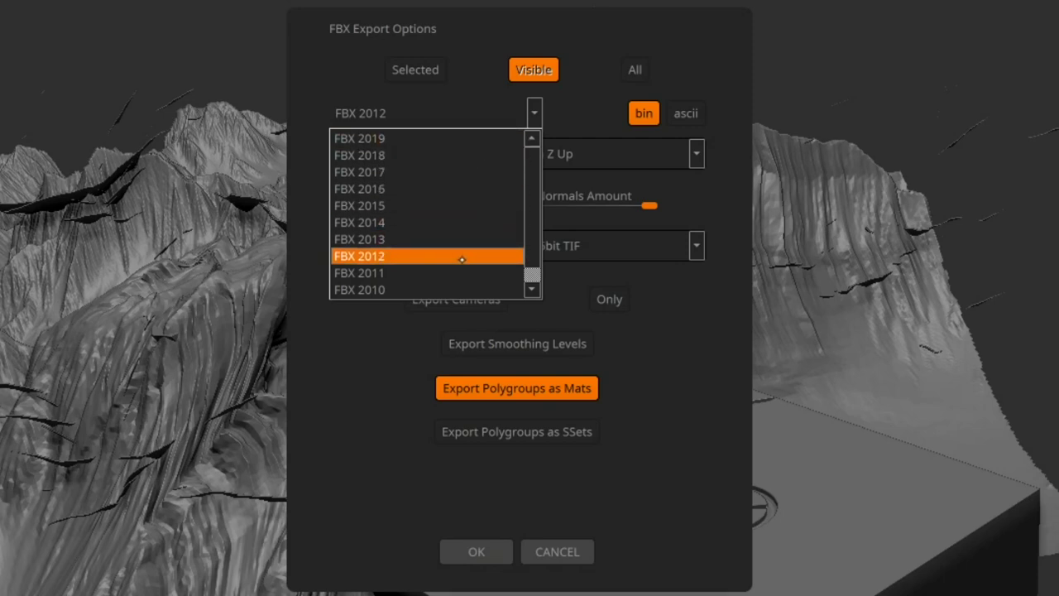
# Keep FBX 2012 as the version and Maya Z Up as the axis orientation
pyautogui.click(465, 259)
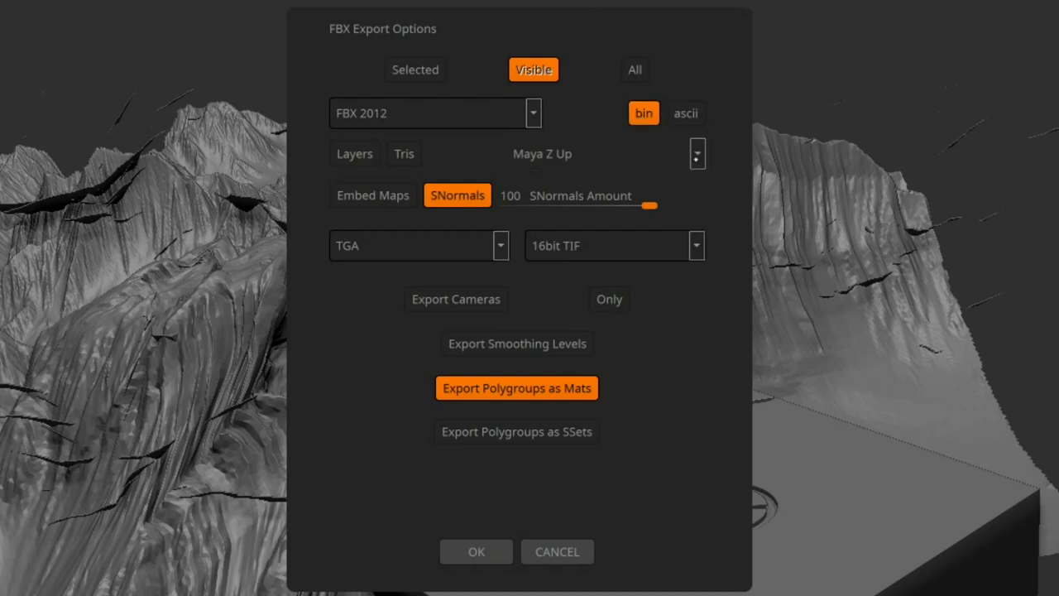
pyautogui.click(698, 156)
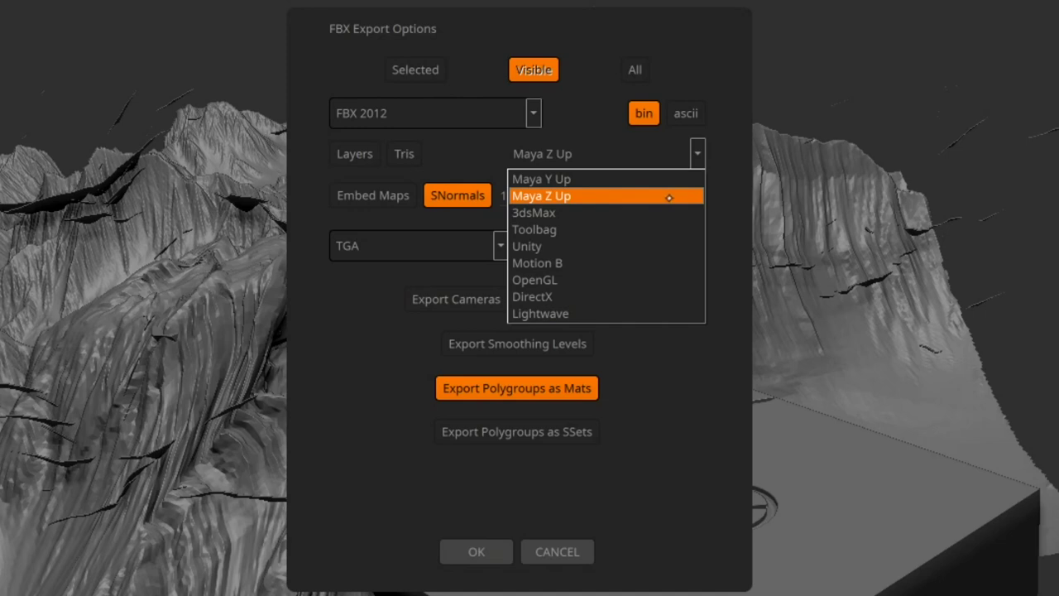
pyautogui.click(672, 198)
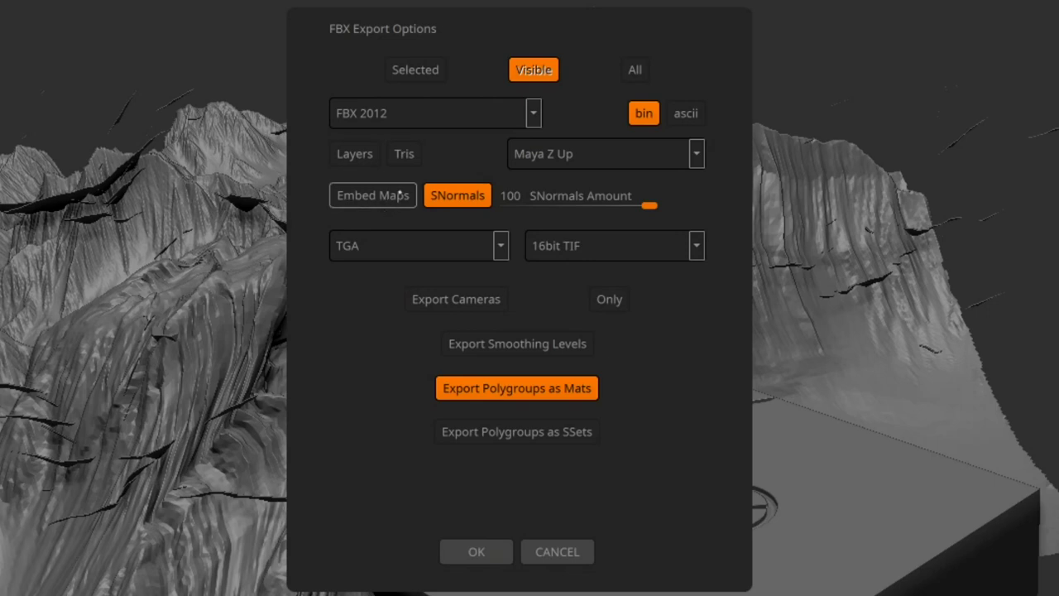
# Leave Embed Maps and Export Cameras switched off after toggling each
pyautogui.click(394, 197)
pyautogui.click(392, 199)
pyautogui.click(477, 301)
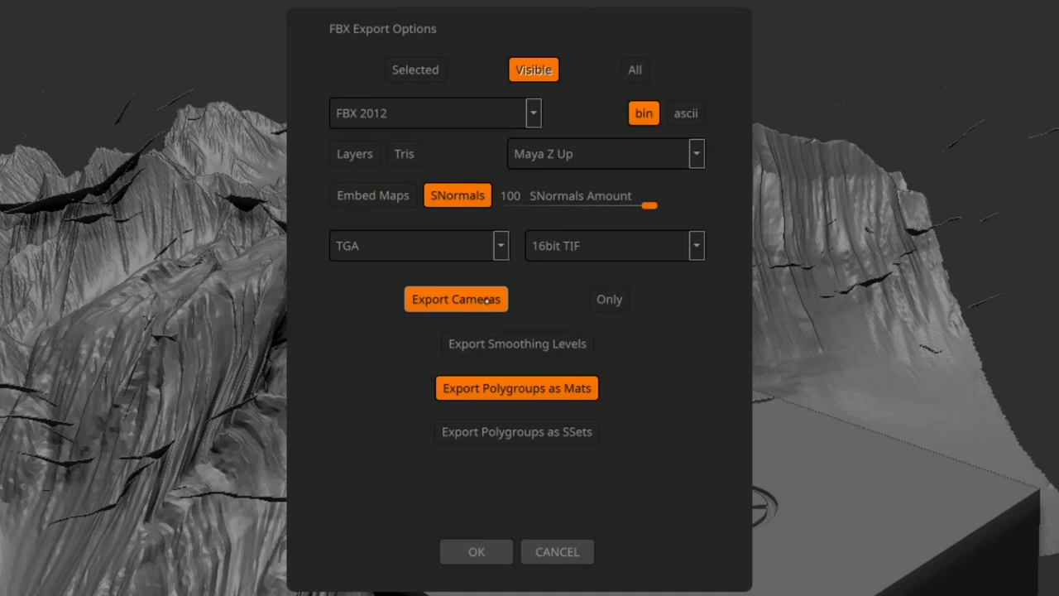
pyautogui.click(487, 302)
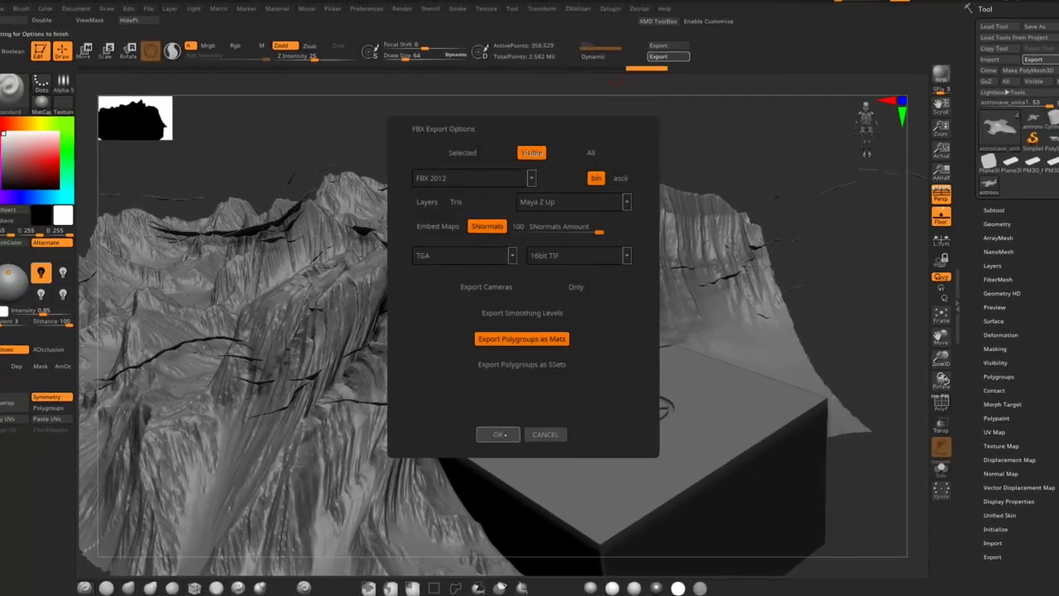
# Confirm the FBX export options to write scena.fbx, then bring up the Windows Start menu
pyautogui.click(499, 442)
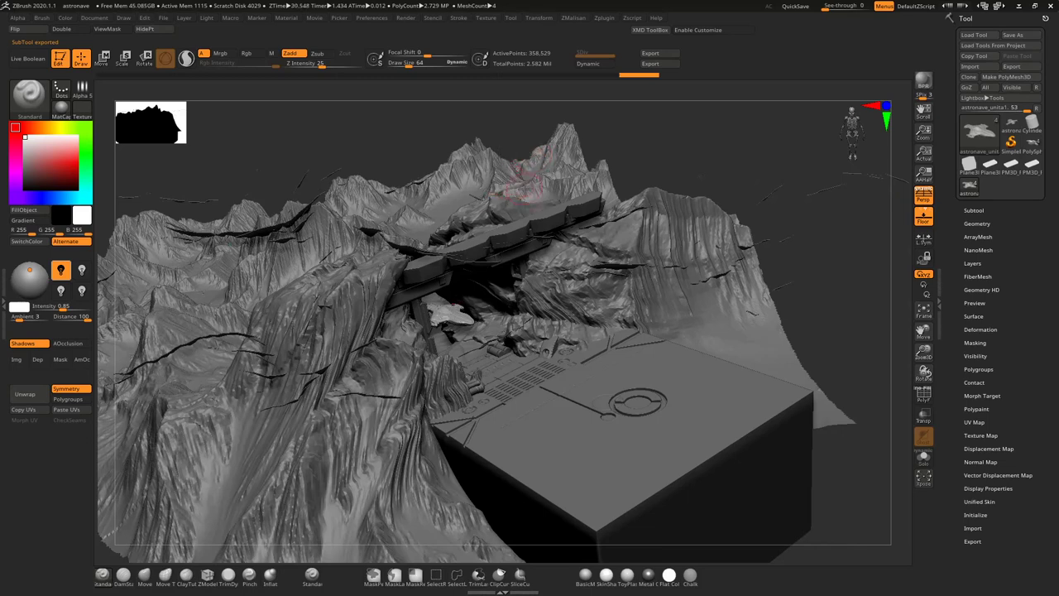
pyautogui.press('super')
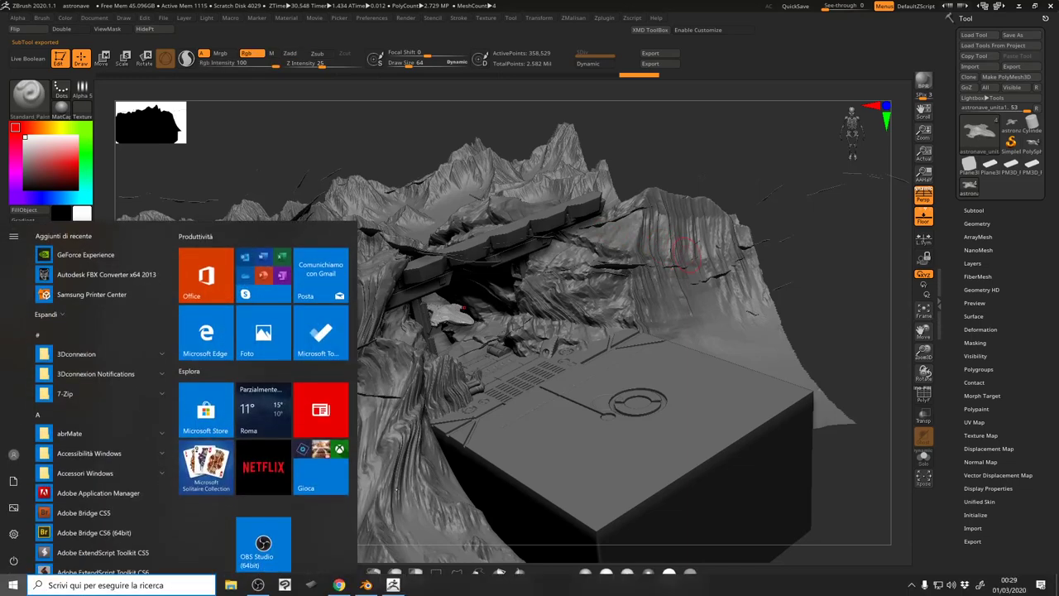
# In File Explorer's Download folder, open scena.fbx in 3D Viewer
pyautogui.click(231, 585)
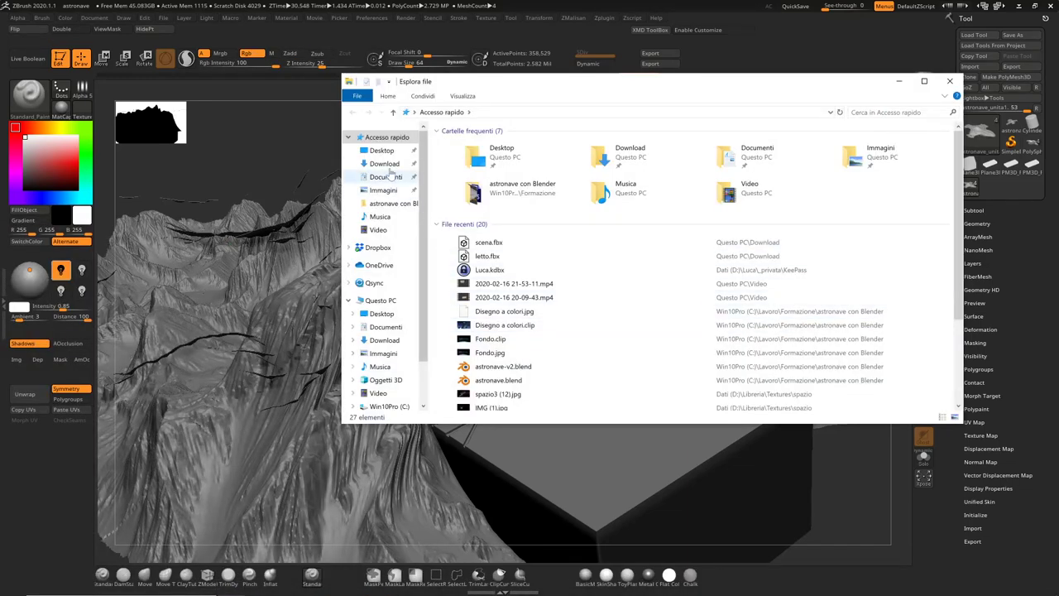
pyautogui.click(384, 163)
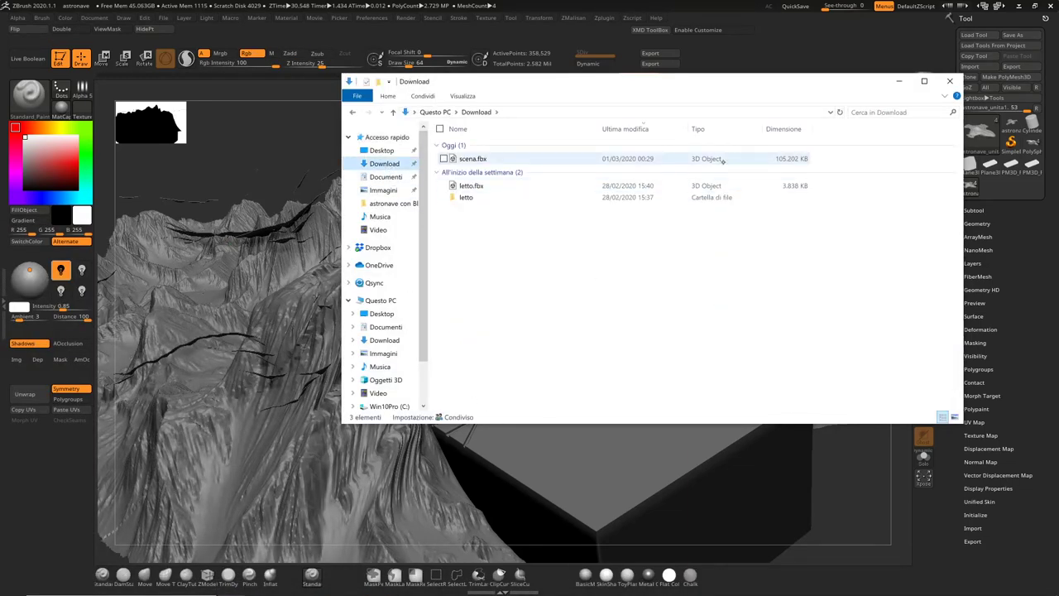
pyautogui.click(484, 158)
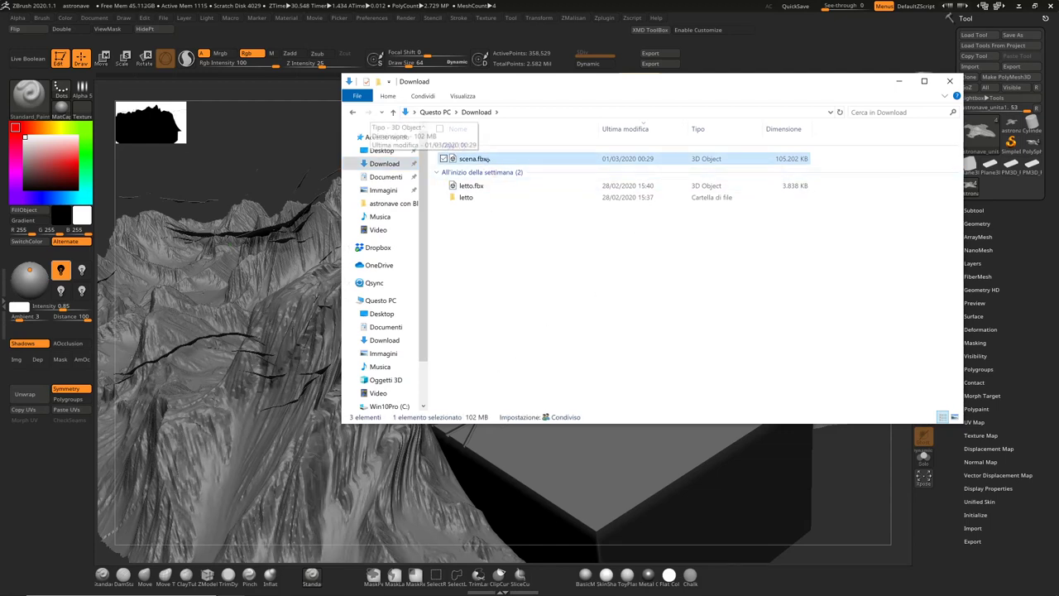
pyautogui.doubleClick(472, 158)
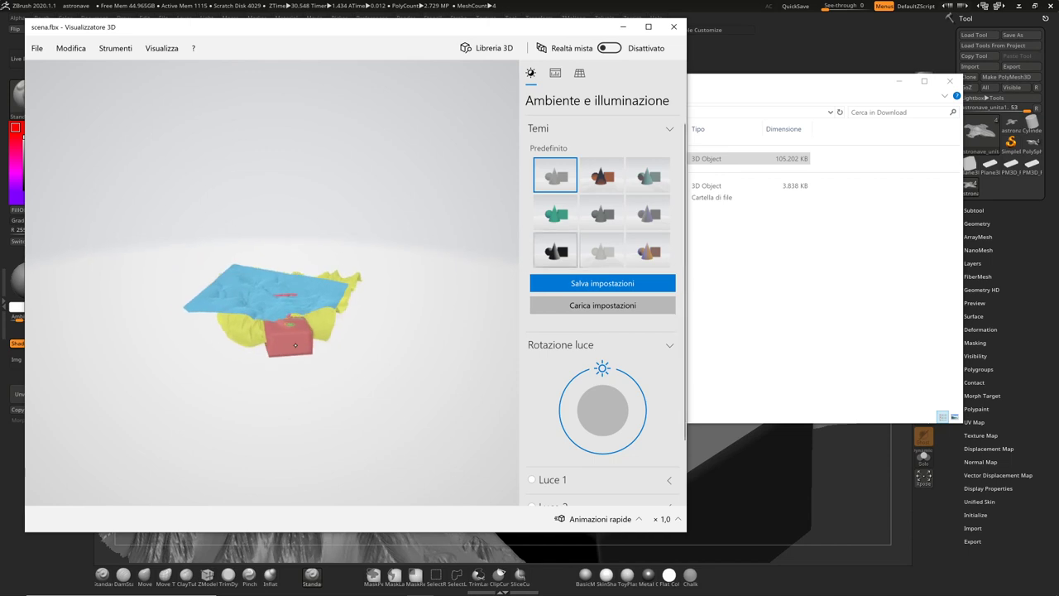
# Try several lighting themes in 3D Viewer, from dark and light grey to grey-blue, then close it
pyautogui.click(555, 251)
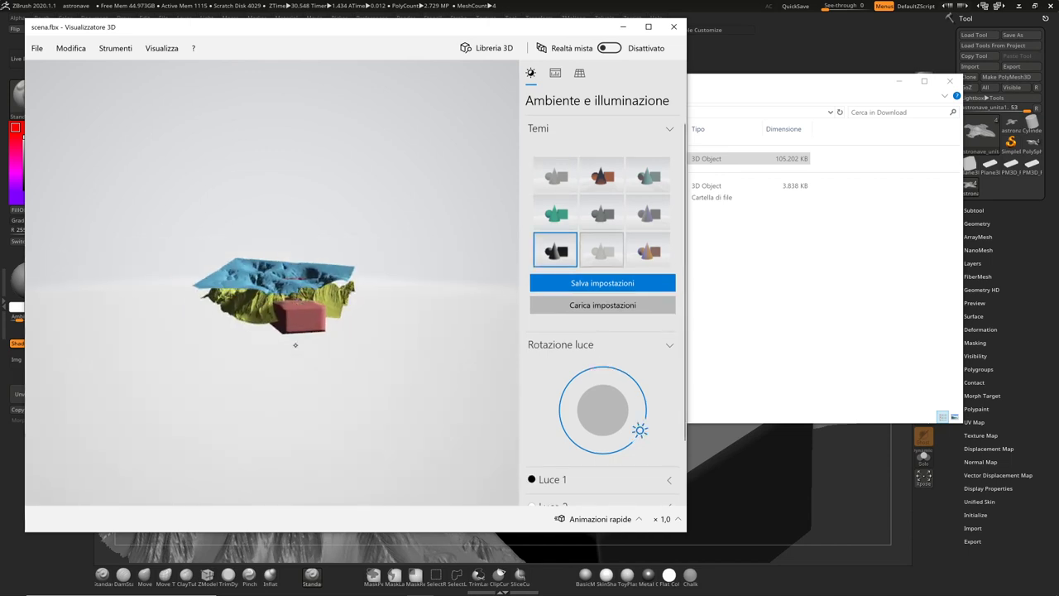
pyautogui.click(602, 251)
pyautogui.press('Up')
pyautogui.press('Left')
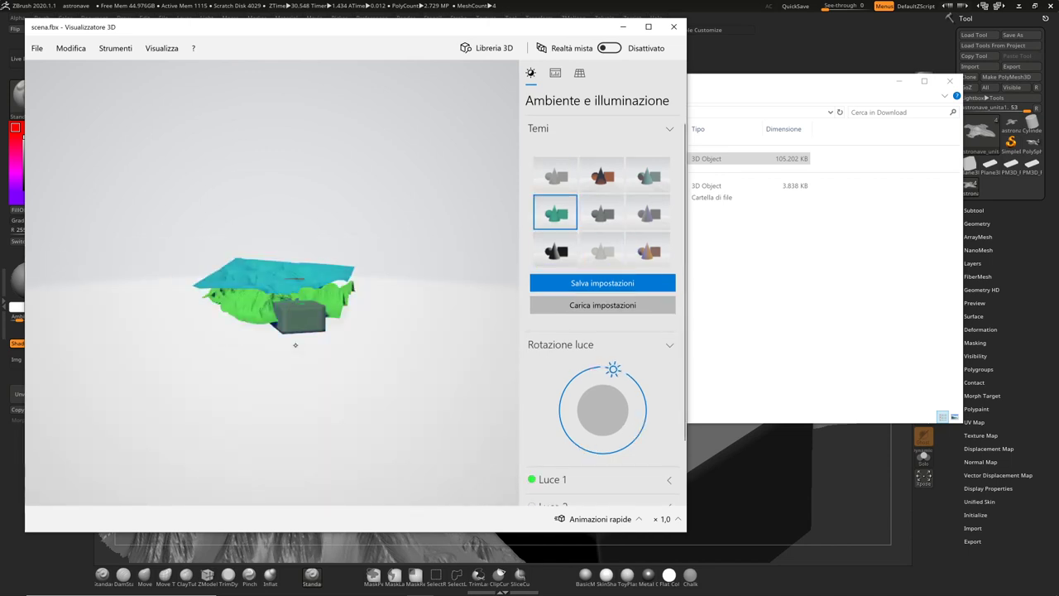
pyautogui.press('Up')
pyautogui.press('Right')
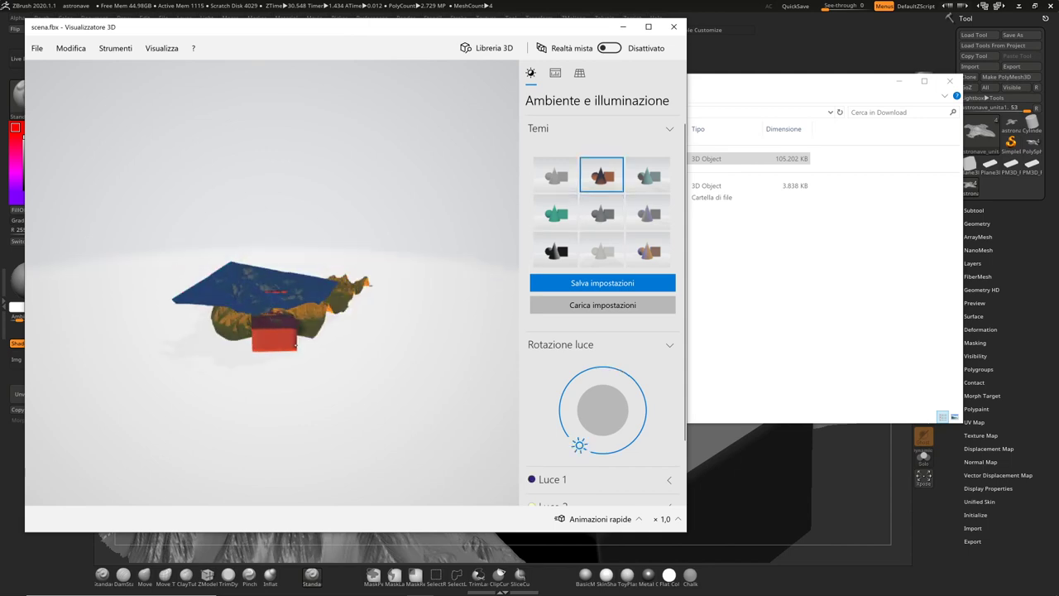
pyautogui.press('Left')
pyautogui.press('Down')
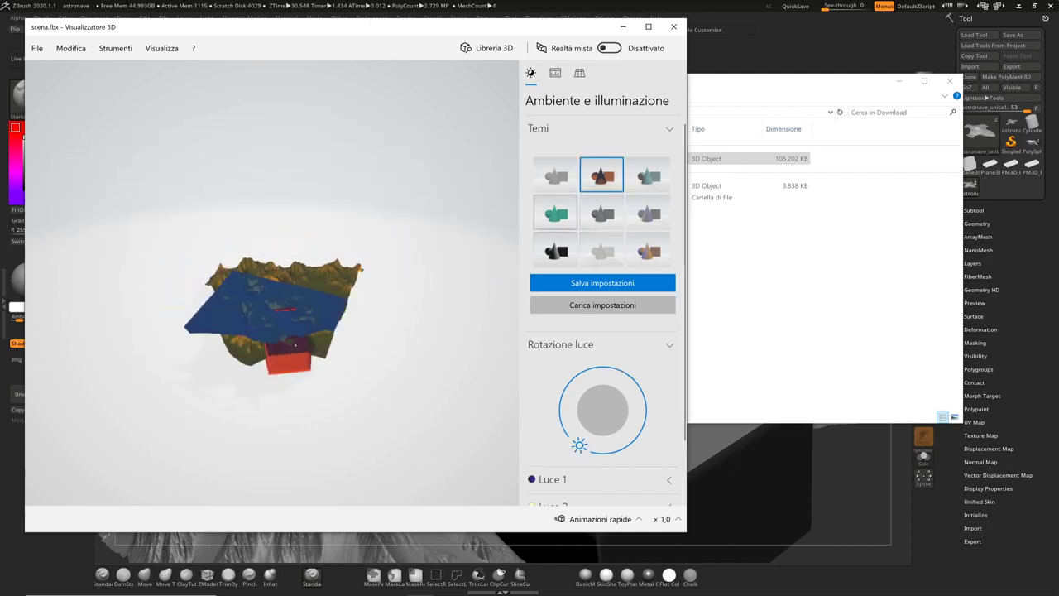
pyautogui.press('Down')
pyautogui.press('Up')
pyautogui.press('Right')
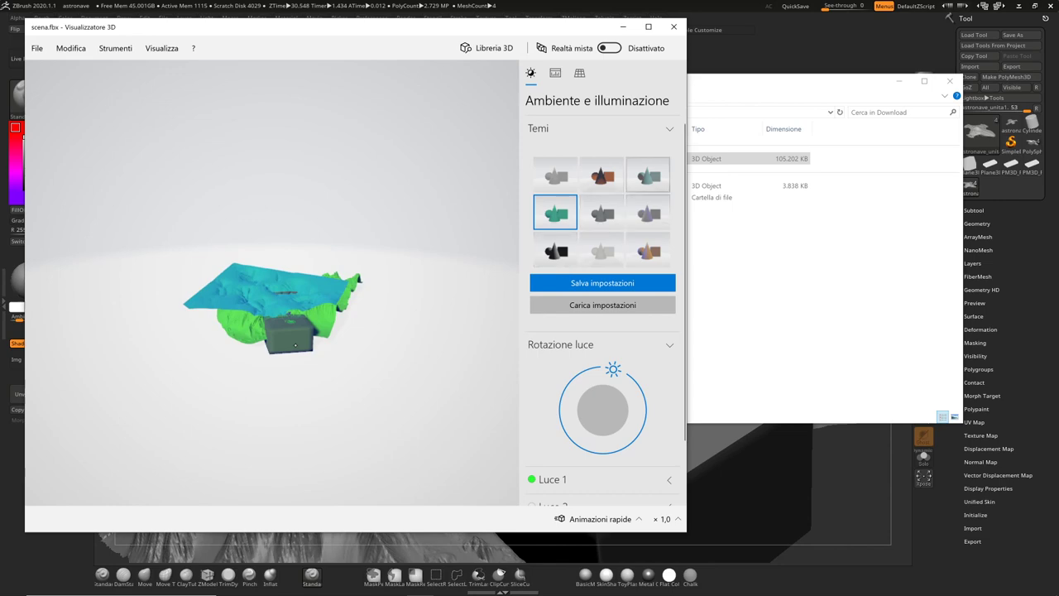
pyautogui.press('Up')
pyautogui.press('Right')
pyautogui.click(673, 27)
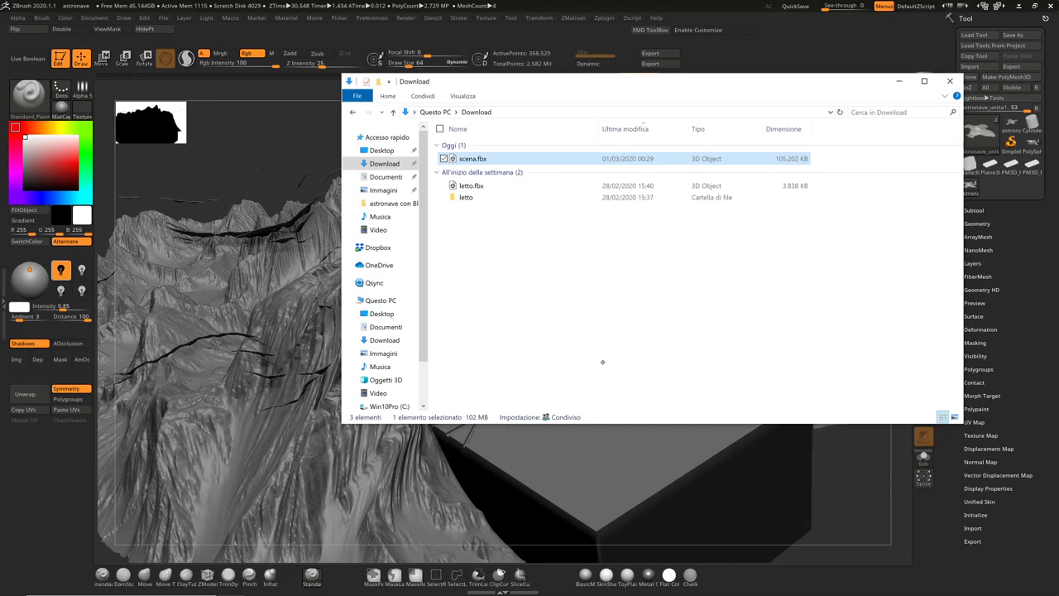
# Return to Blender and delete the default cube
pyautogui.press('super')
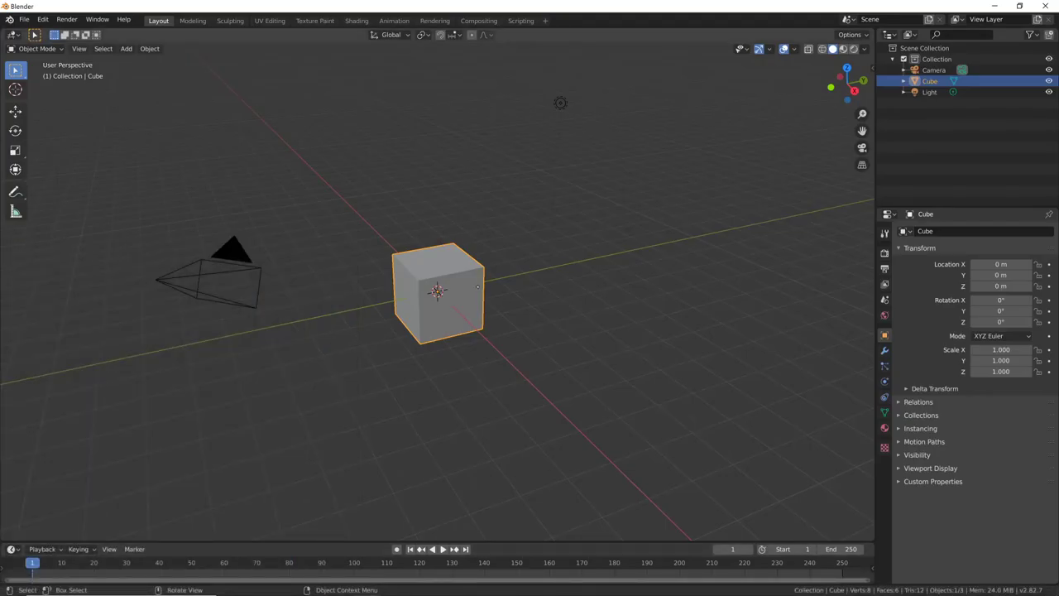
pyautogui.press('x')
pyautogui.click(478, 315)
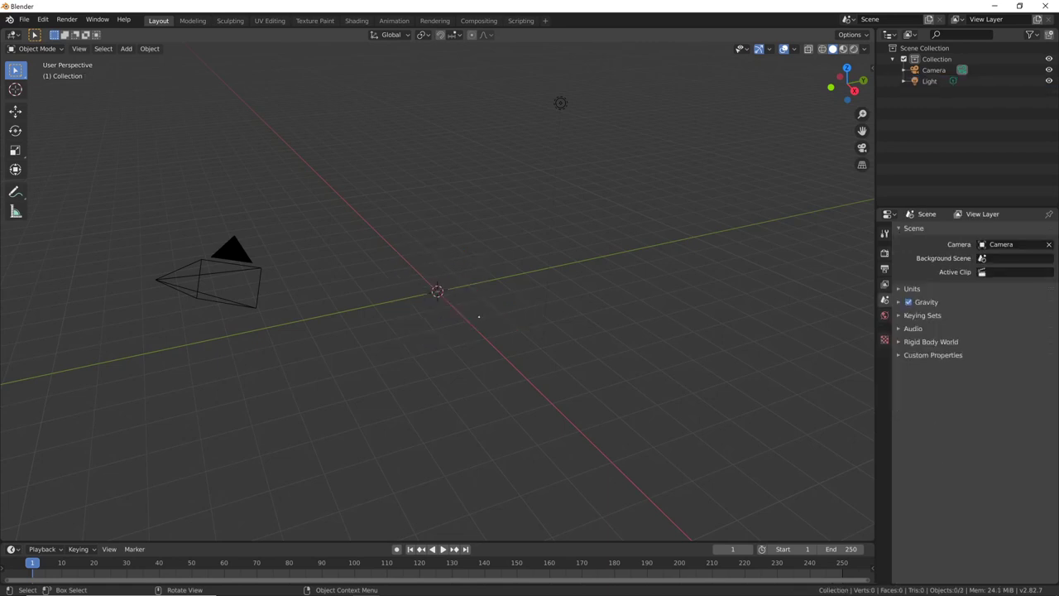
pyautogui.click(24, 20)
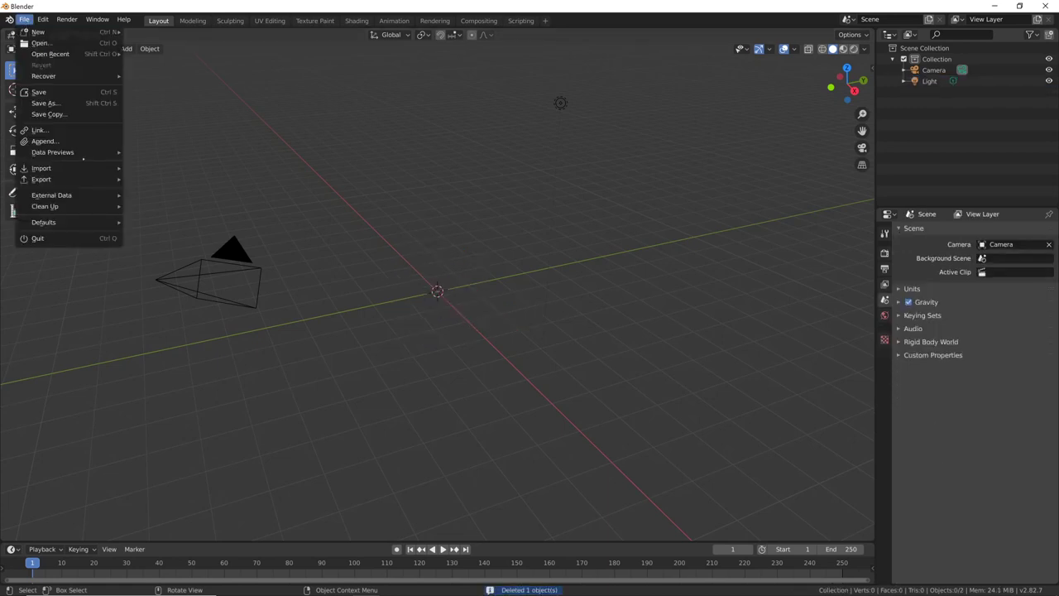
# Import scena.fbx from Downloads, adding the astronave_unita1, base, soffitto and terreno meshes
pyautogui.moveTo(41, 168)
pyautogui.click(153, 190)
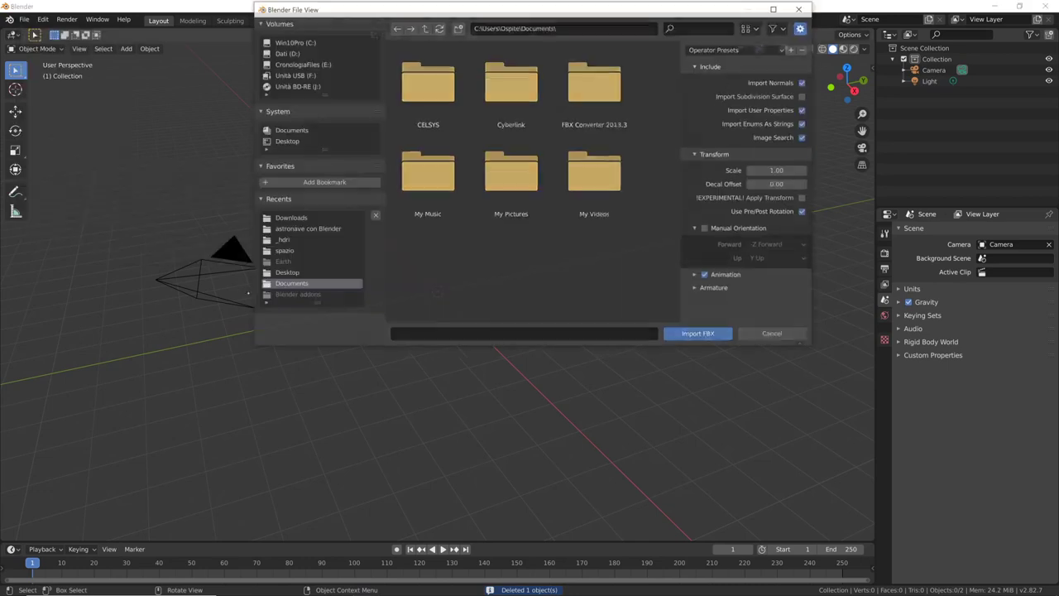
pyautogui.click(307, 218)
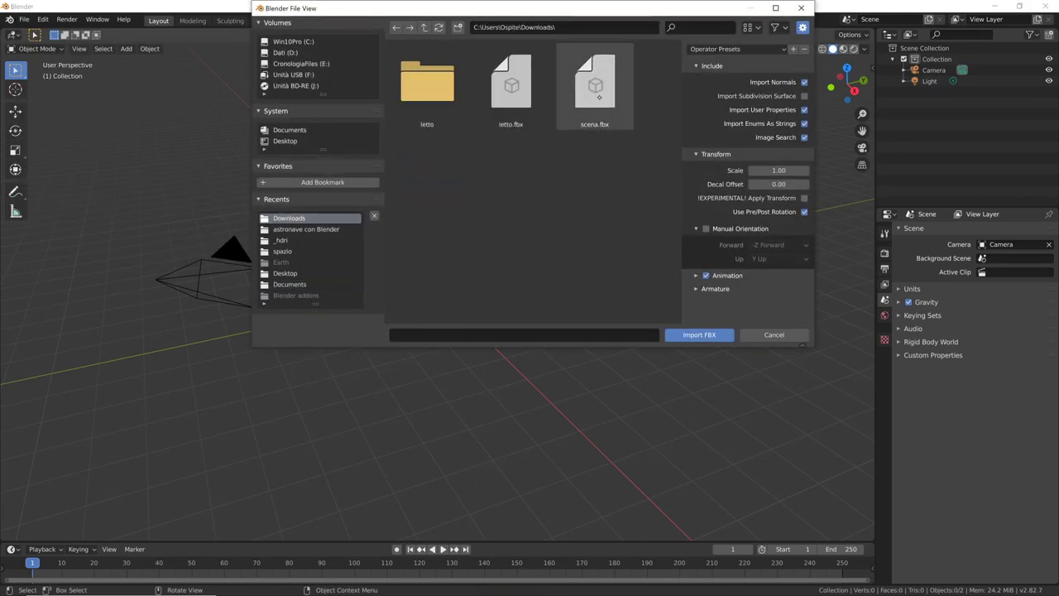
pyautogui.click(599, 96)
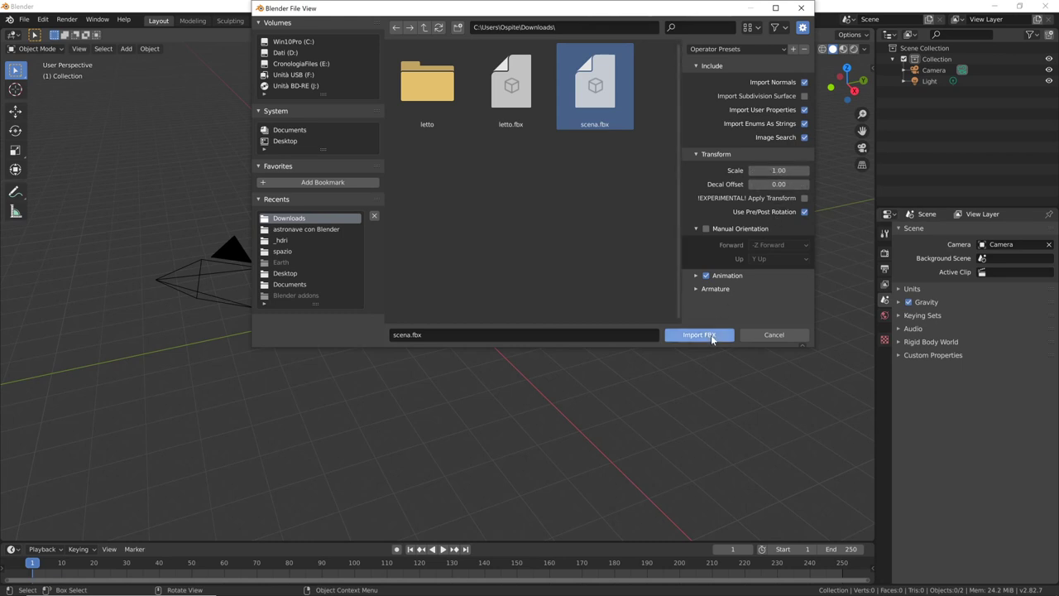
pyautogui.click(713, 335)
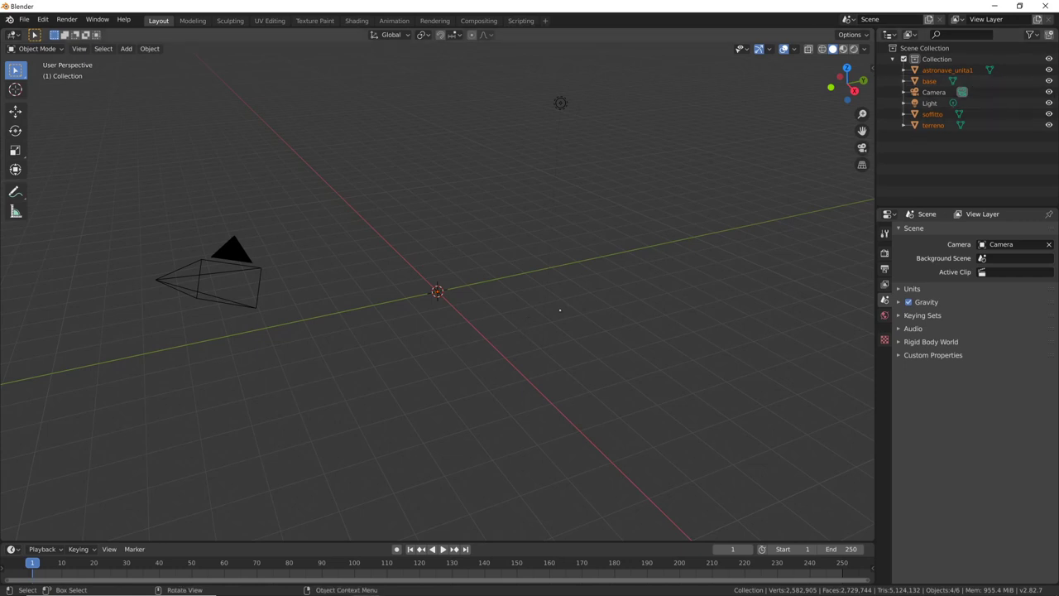
# Scale the imported objects by a factor of 100 and look over the enlarged terrain and base block
pyautogui.press('s')
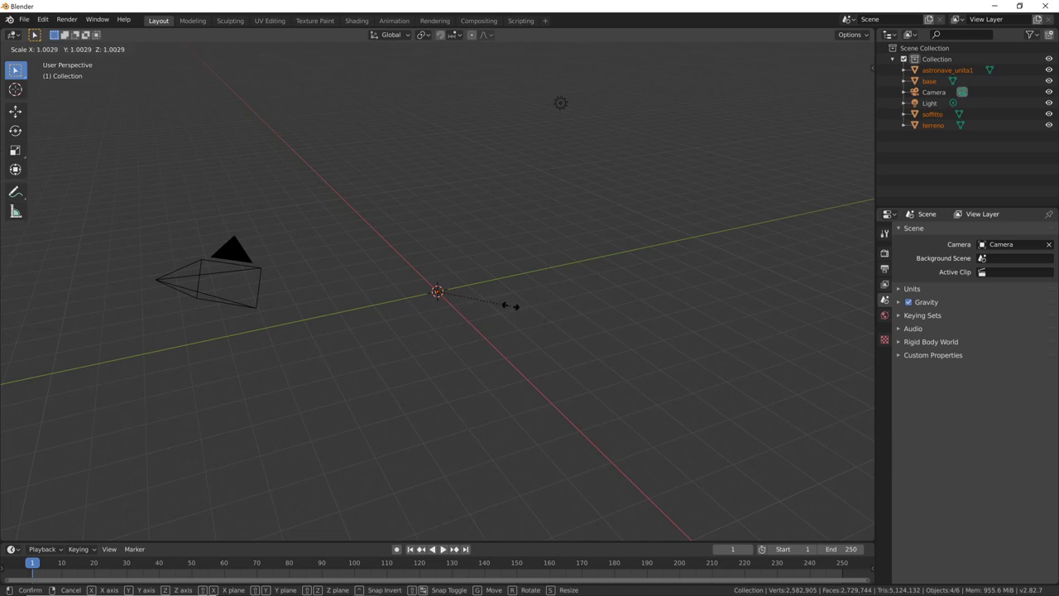
pyautogui.write('100')
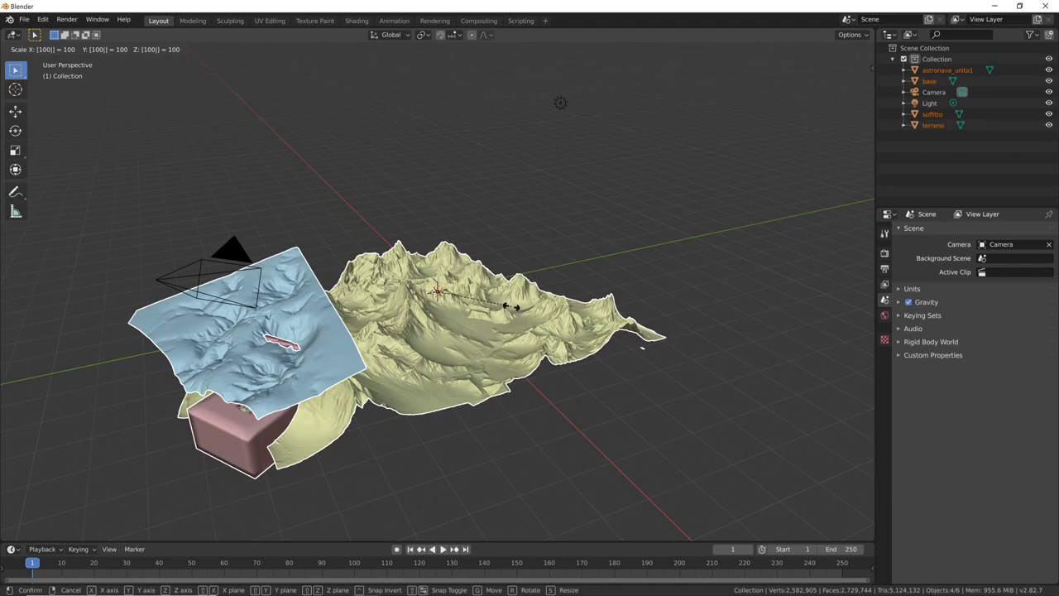
pyautogui.press('Return')
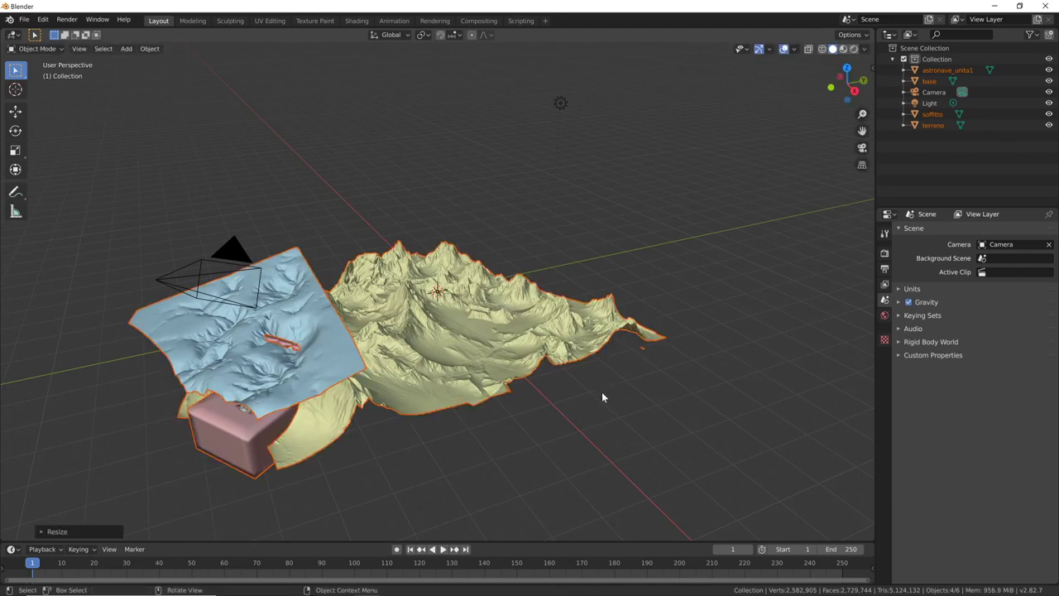
pyautogui.moveTo(602, 391)
pyautogui.mouseDown(button='middle')
pyautogui.moveTo(657, 371)
pyautogui.moveTo(582, 378)
pyautogui.moveTo(690, 341)
pyautogui.mouseUp(button='middle')
pyautogui.scroll(5, 690, 341)
pyautogui.scroll(3, 742, 326)
pyautogui.scroll(2, 741, 326)
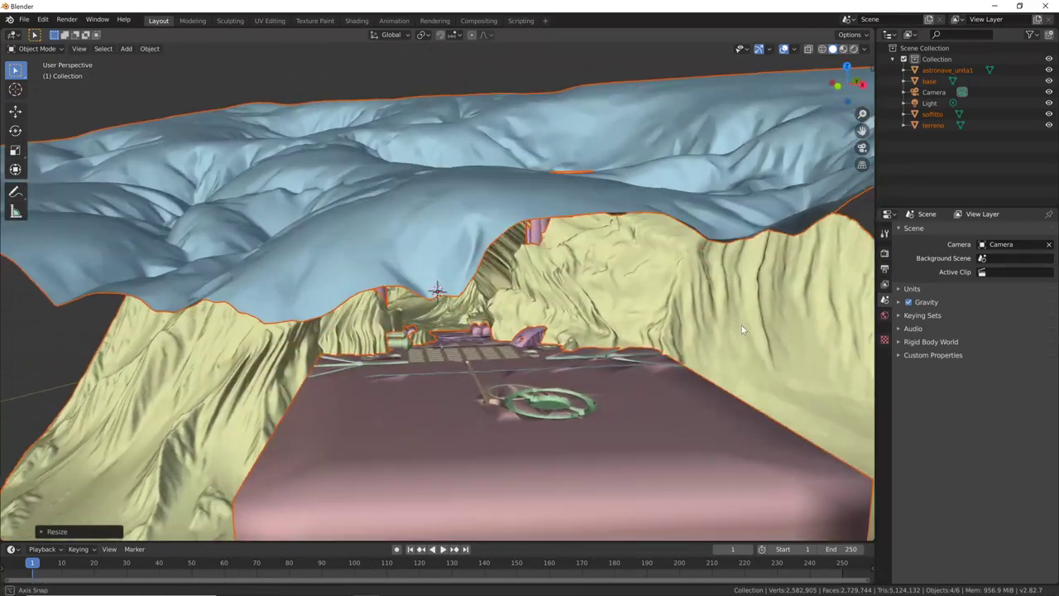
pyautogui.scroll(2, 741, 325)
pyautogui.scroll(2, 732, 324)
pyautogui.scroll(-8, 693, 347)
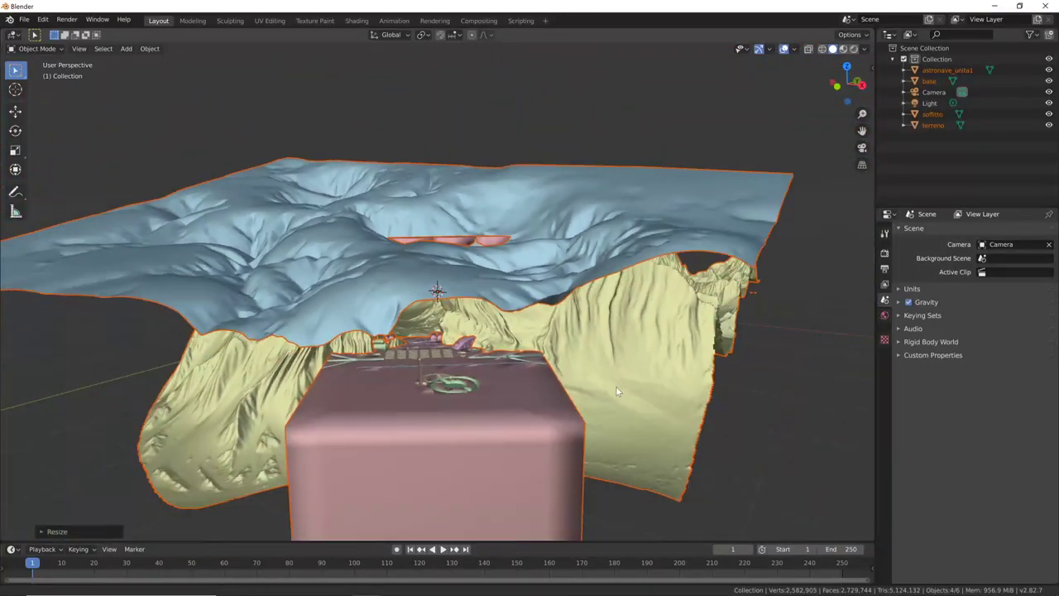
pyautogui.moveTo(617, 392)
pyautogui.mouseDown(button='middle')
pyautogui.moveTo(644, 375)
pyautogui.moveTo(629, 379)
pyautogui.mouseUp(button='middle')
pyautogui.scroll(3, 654, 368)
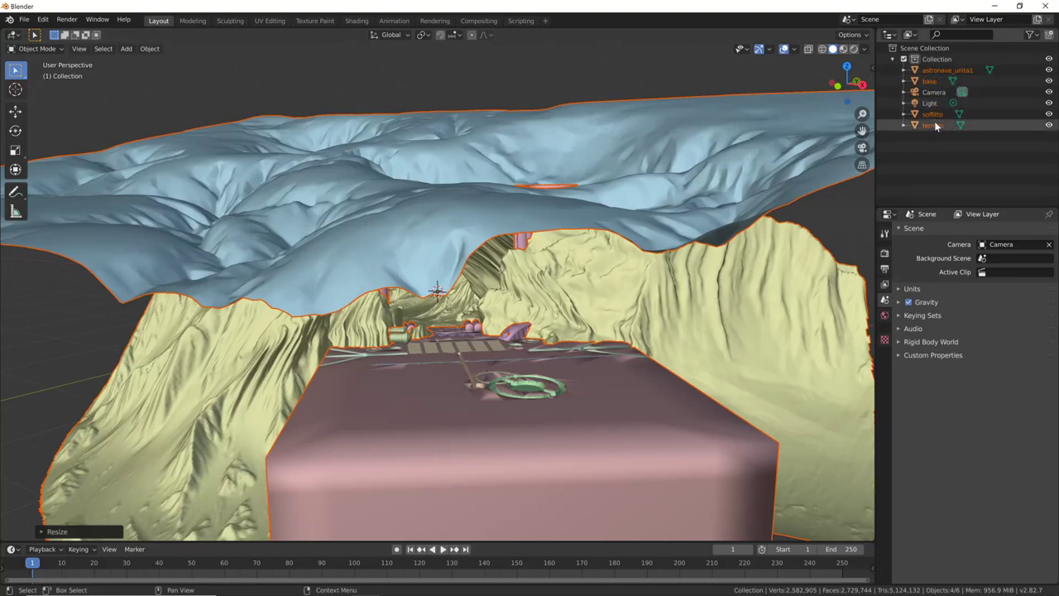
pyautogui.press('super')
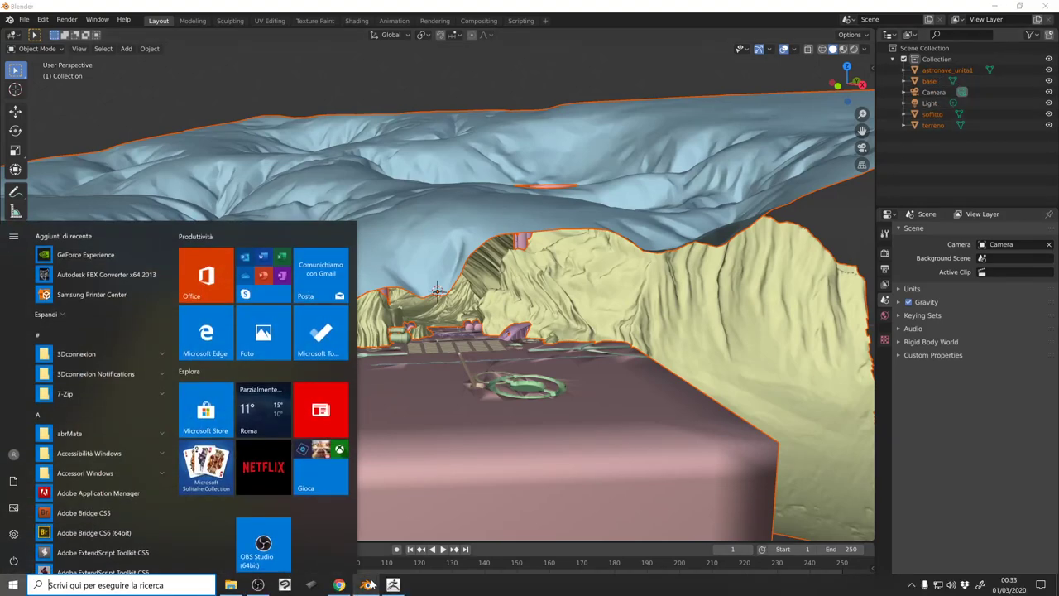
pyautogui.click(393, 585)
pyautogui.click(973, 210)
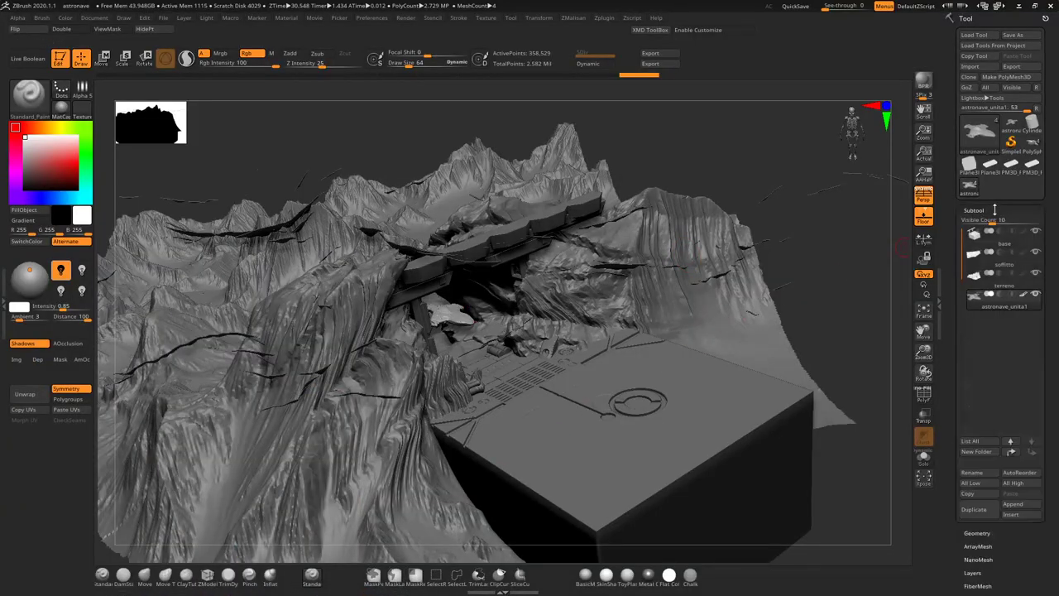
pyautogui.click(1018, 263)
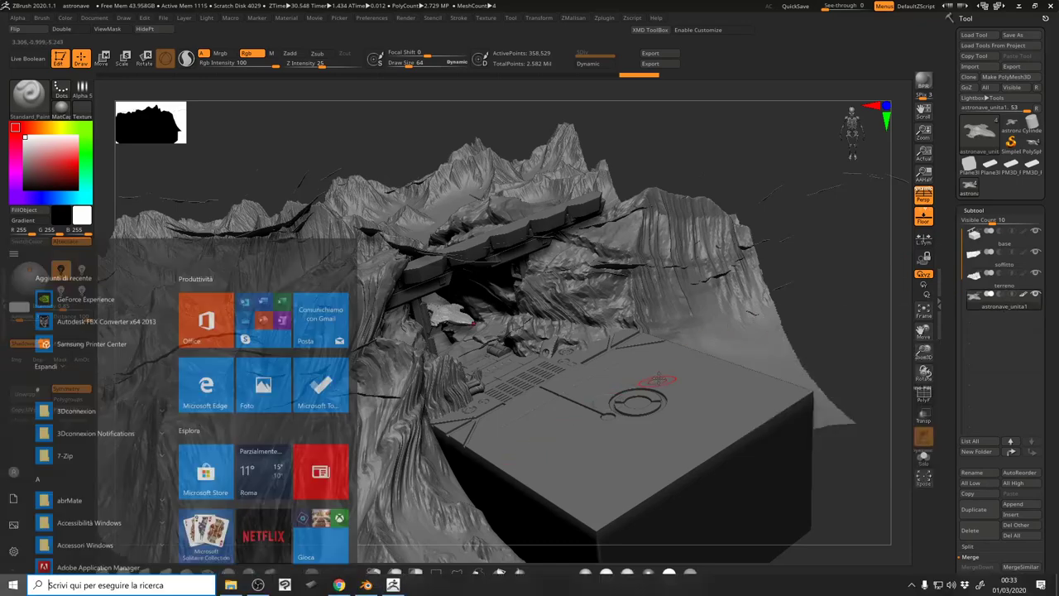
pyautogui.press('super')
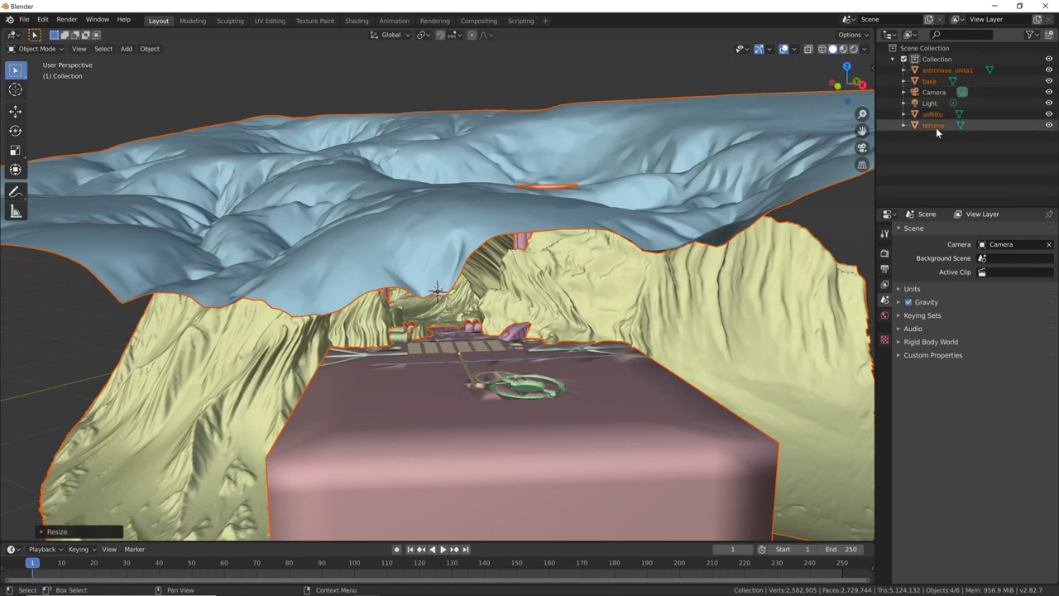
# Orbit and zoom into the canyon to view the hangar ceiling, floor and spaceship
pyautogui.moveTo(652, 409)
pyautogui.mouseDown(button='middle')
pyautogui.moveTo(639, 375)
pyautogui.moveTo(645, 351)
pyautogui.mouseUp(button='middle')
pyautogui.scroll(5, 644, 351)
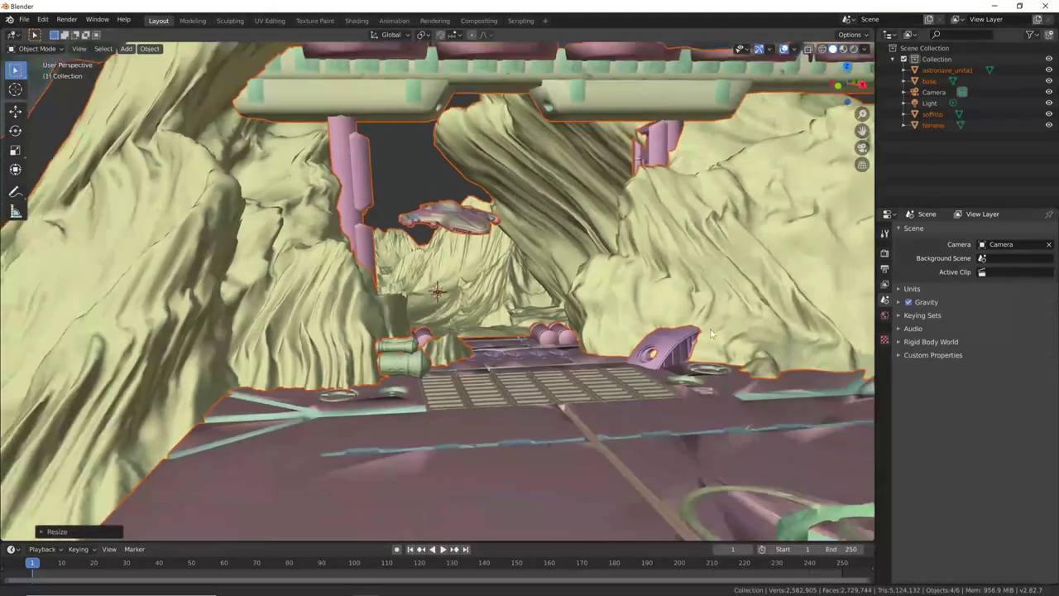
pyautogui.scroll(1, 661, 352)
pyautogui.scroll(1, 684, 350)
pyautogui.scroll(1, 684, 351)
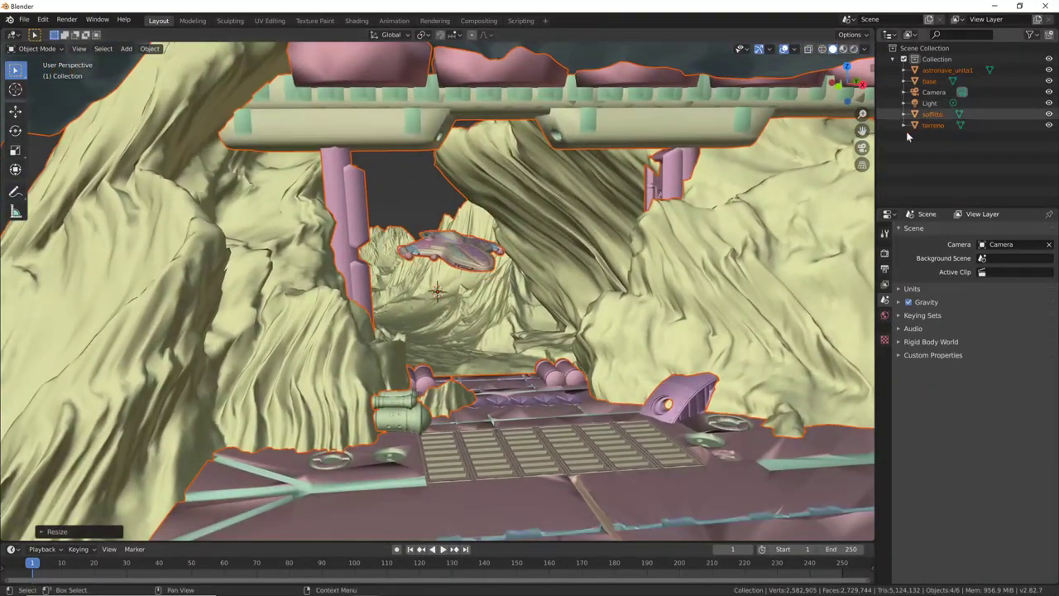
pyautogui.scroll(2, 572, 391)
pyautogui.scroll(1, 572, 392)
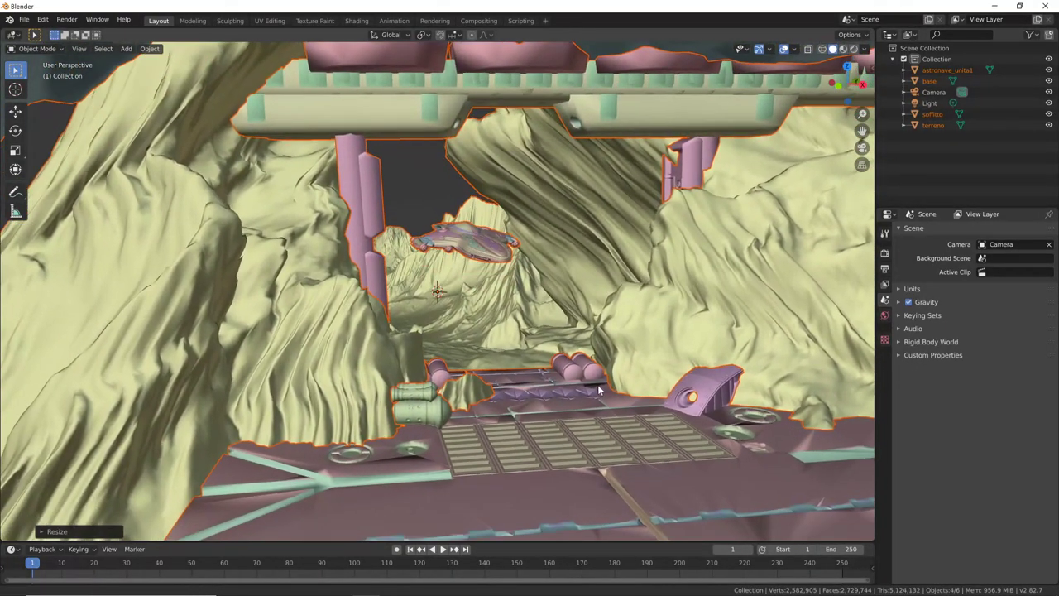
pyautogui.scroll(2, 639, 385)
pyautogui.scroll(2, 639, 384)
pyautogui.moveTo(639, 385)
pyautogui.mouseDown(button='middle')
pyautogui.moveTo(640, 402)
pyautogui.moveTo(647, 370)
pyautogui.mouseUp(button='middle')
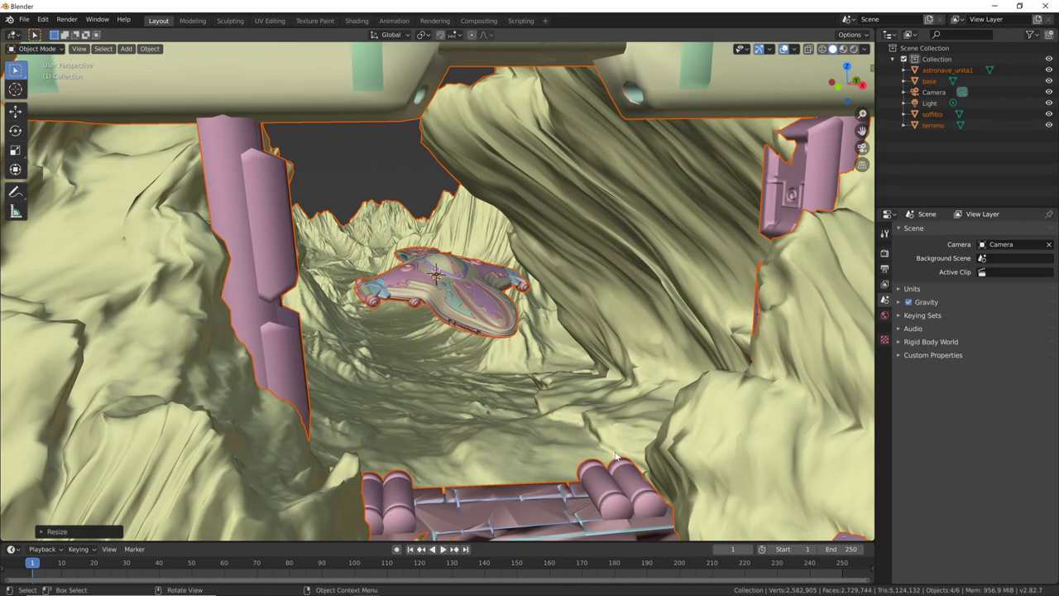
pyautogui.moveTo(688, 370); pyautogui.dragTo(671, 367, button='middle')
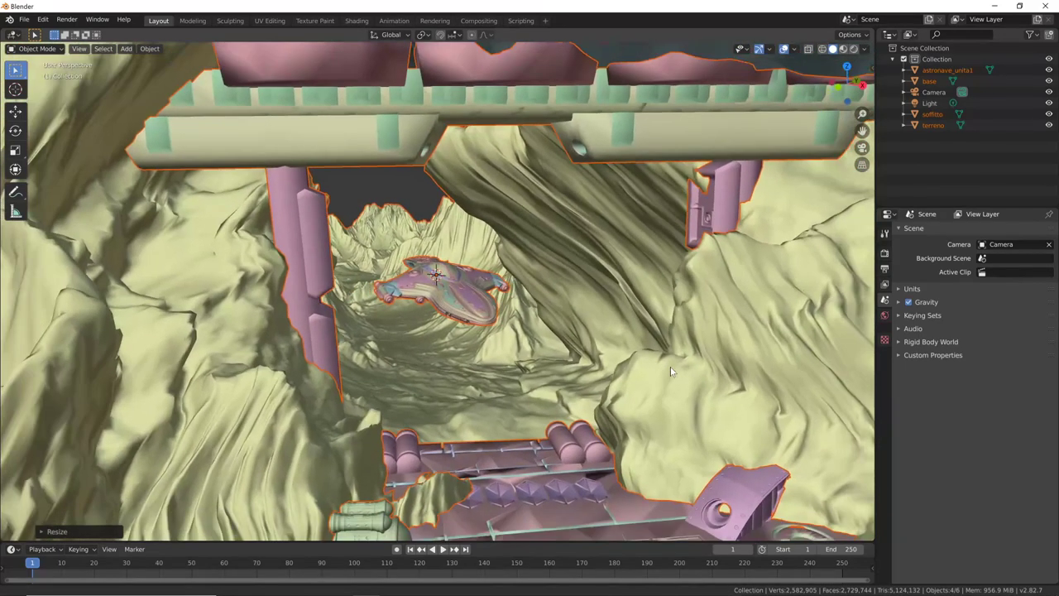
pyautogui.moveTo(666, 430); pyautogui.dragTo(683, 431, button='middle')
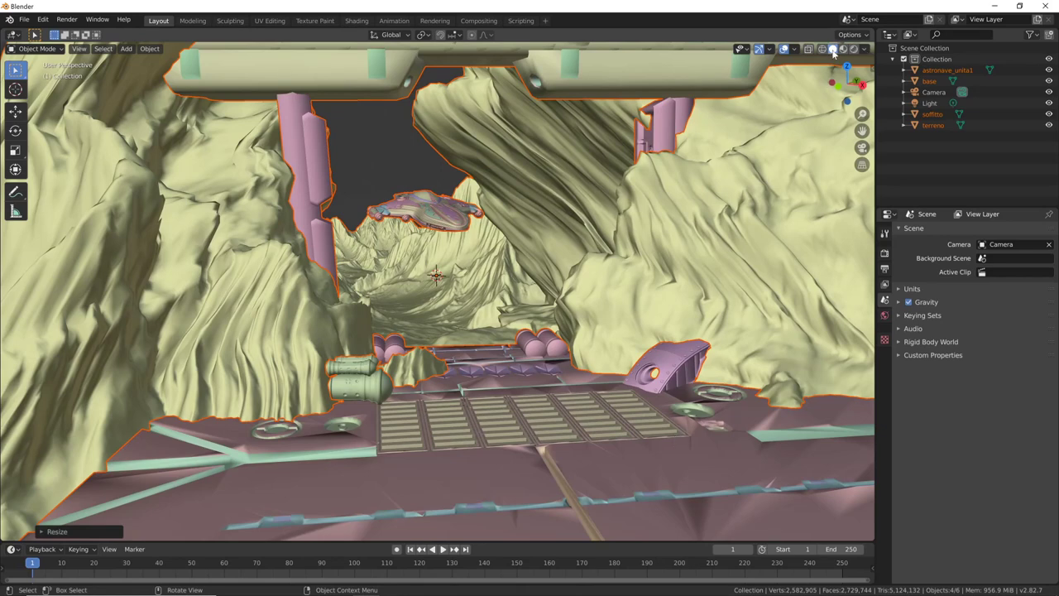
# Set the viewport shading colour to Single for uniform grey, and deselect all objects
pyautogui.click(867, 49)
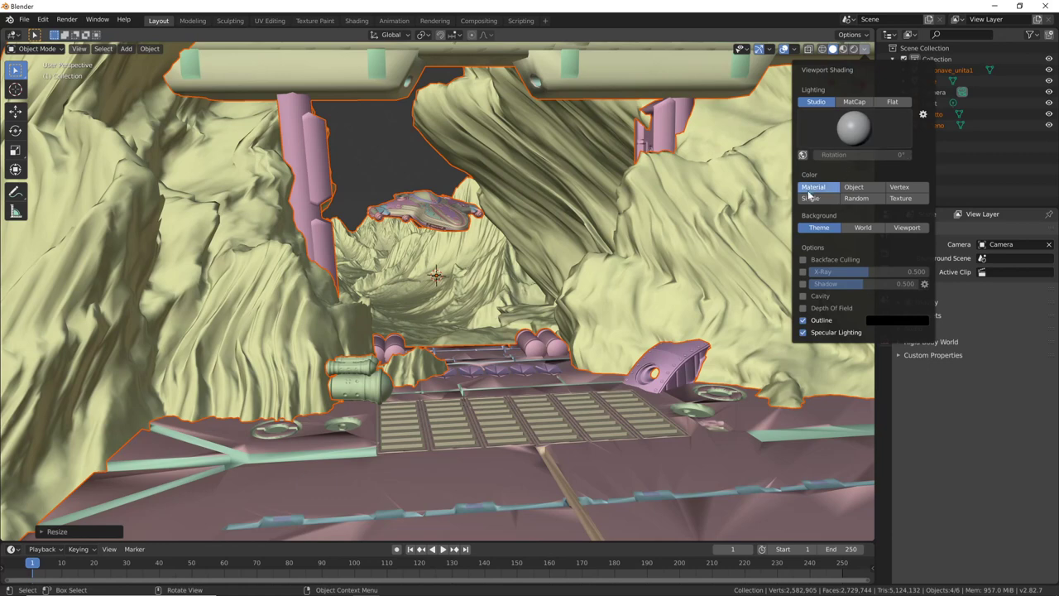
pyautogui.click(834, 199)
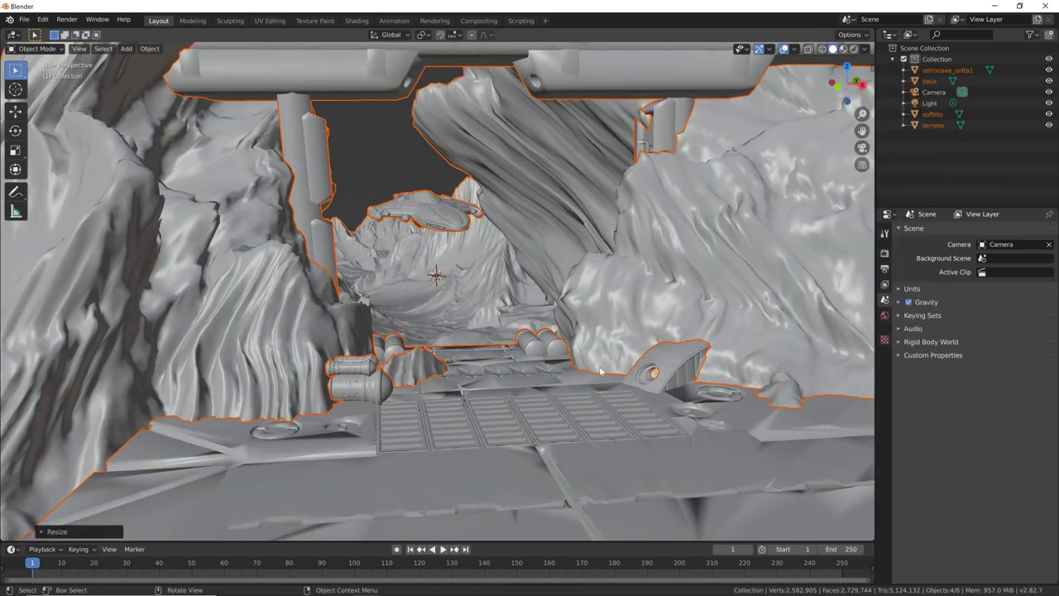
pyautogui.moveTo(603, 372)
pyautogui.mouseDown(button='middle')
pyautogui.moveTo(664, 356)
pyautogui.moveTo(639, 371)
pyautogui.moveTo(675, 371)
pyautogui.mouseUp(button='middle')
pyautogui.click(399, 188)
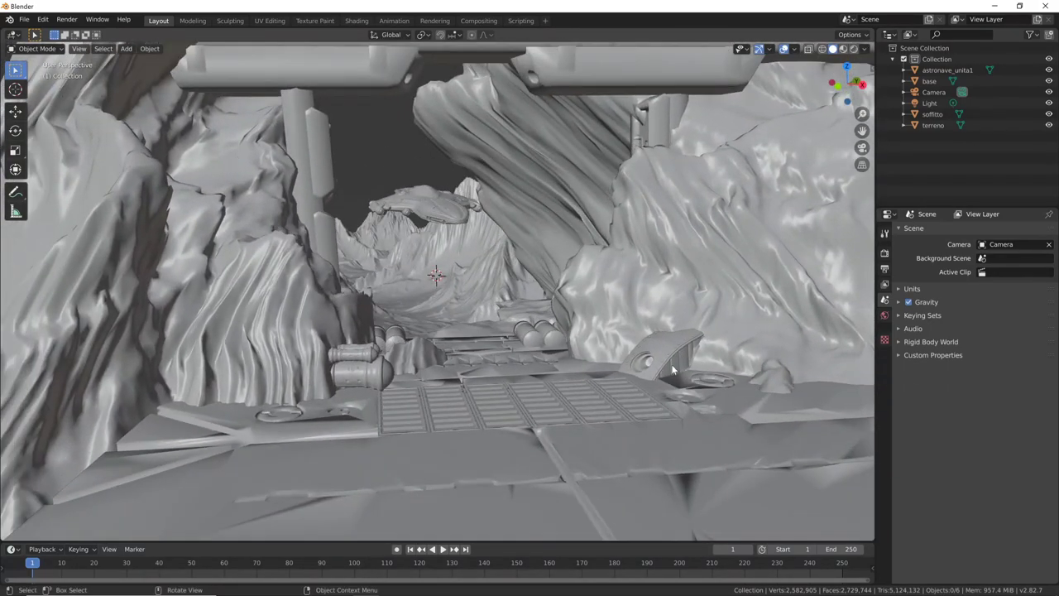
pyautogui.scroll(5, 712, 443)
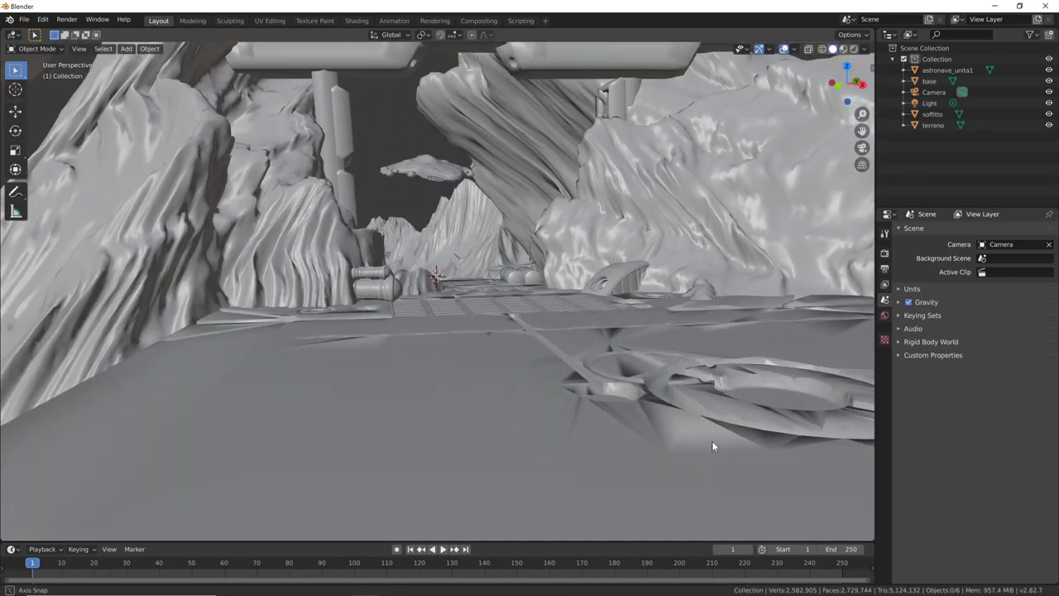
pyautogui.moveTo(712, 440)
pyautogui.mouseDown(button='middle')
pyautogui.moveTo(698, 408)
pyautogui.moveTo(709, 433)
pyautogui.moveTo(705, 420)
pyautogui.moveTo(715, 422)
pyautogui.moveTo(633, 322)
pyautogui.mouseUp(button='middle')
pyautogui.scroll(-5, 698, 408)
pyautogui.scroll(2, 700, 417)
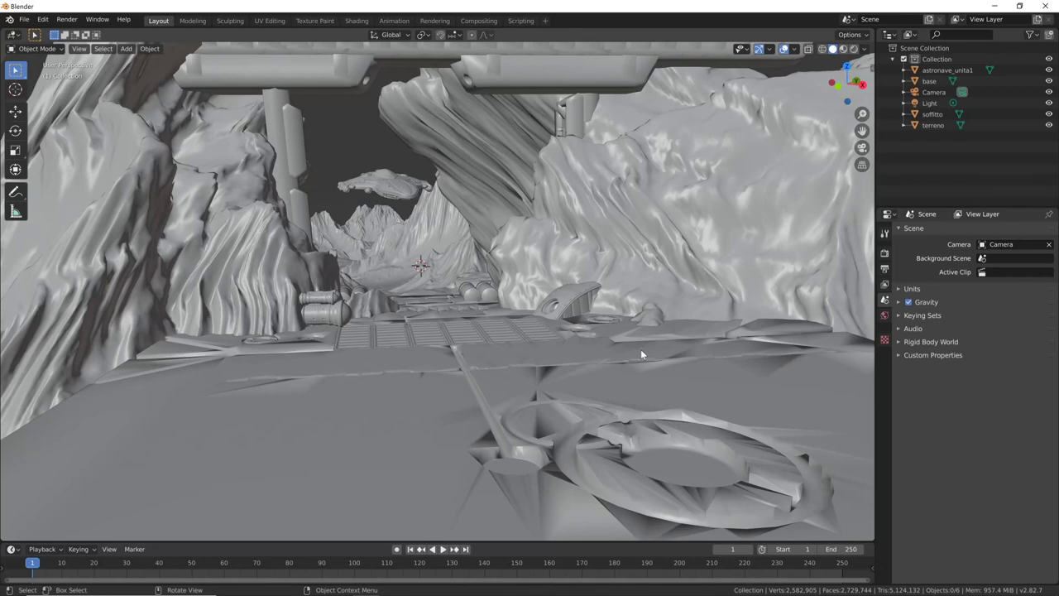
# View through the scene camera, then orbit out to see the camera and base block
pyautogui.press('KP_0')
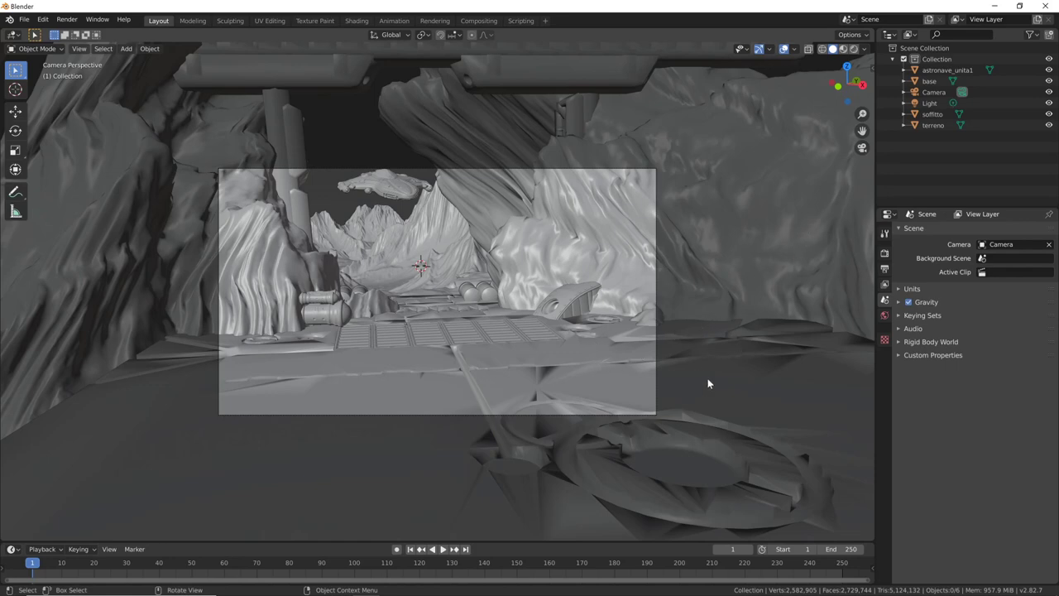
pyautogui.moveTo(707, 378)
pyautogui.mouseDown(button='middle')
pyautogui.moveTo(573, 408)
pyautogui.moveTo(628, 375)
pyautogui.mouseUp(button='middle')
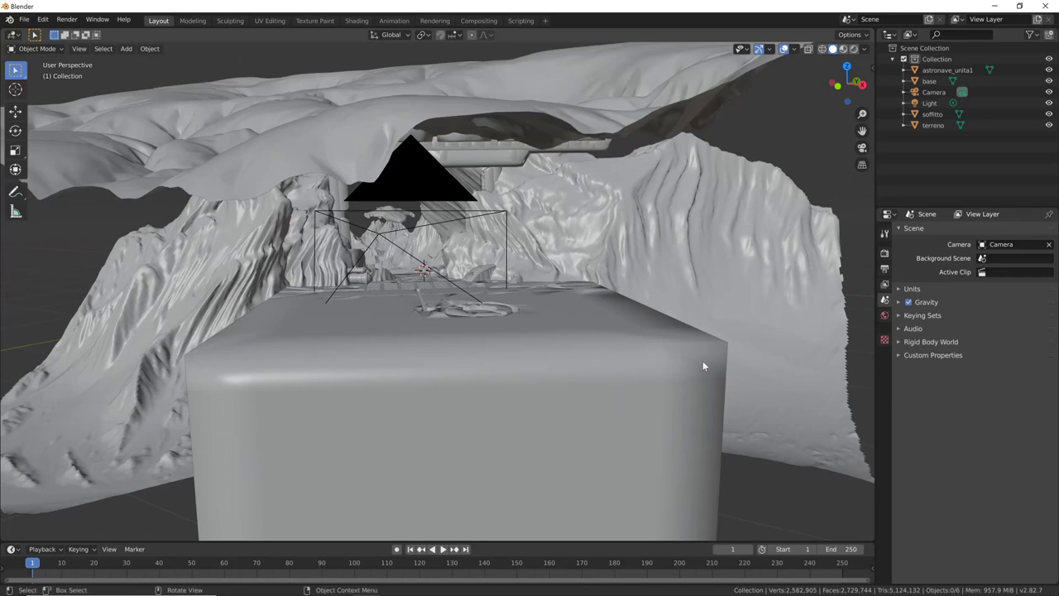
pyautogui.moveTo(702, 365)
pyautogui.mouseDown(button='middle')
pyautogui.moveTo(652, 387)
pyautogui.moveTo(638, 366)
pyautogui.moveTo(651, 360)
pyautogui.moveTo(610, 407)
pyautogui.moveTo(671, 367)
pyautogui.moveTo(604, 395)
pyautogui.moveTo(625, 384)
pyautogui.mouseUp(button='middle')
# Select the base block and try switching it between flat and smooth shading
pyautogui.click(636, 366)
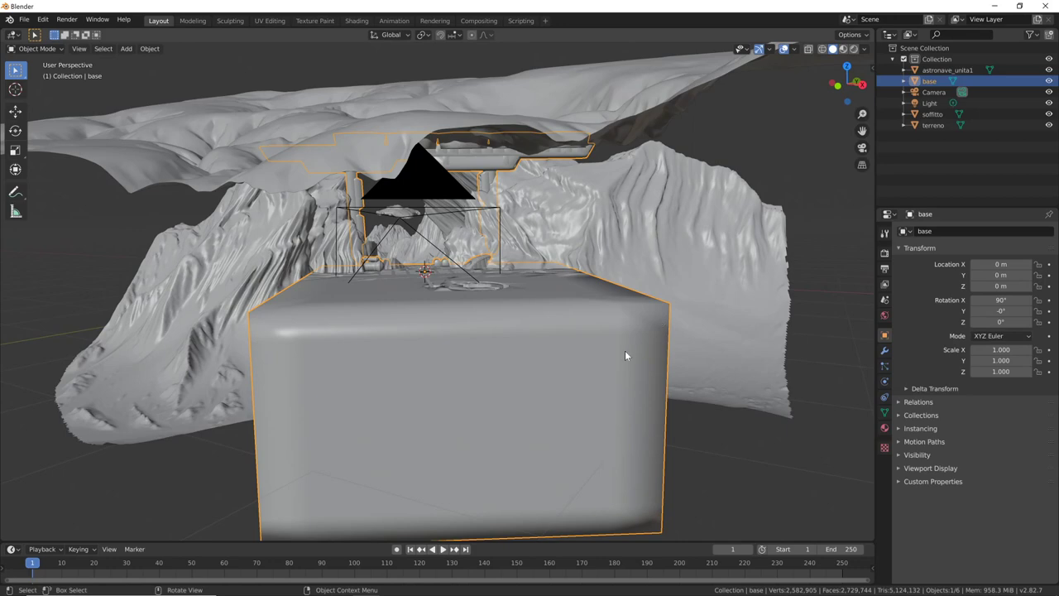
pyautogui.rightClick(626, 348)
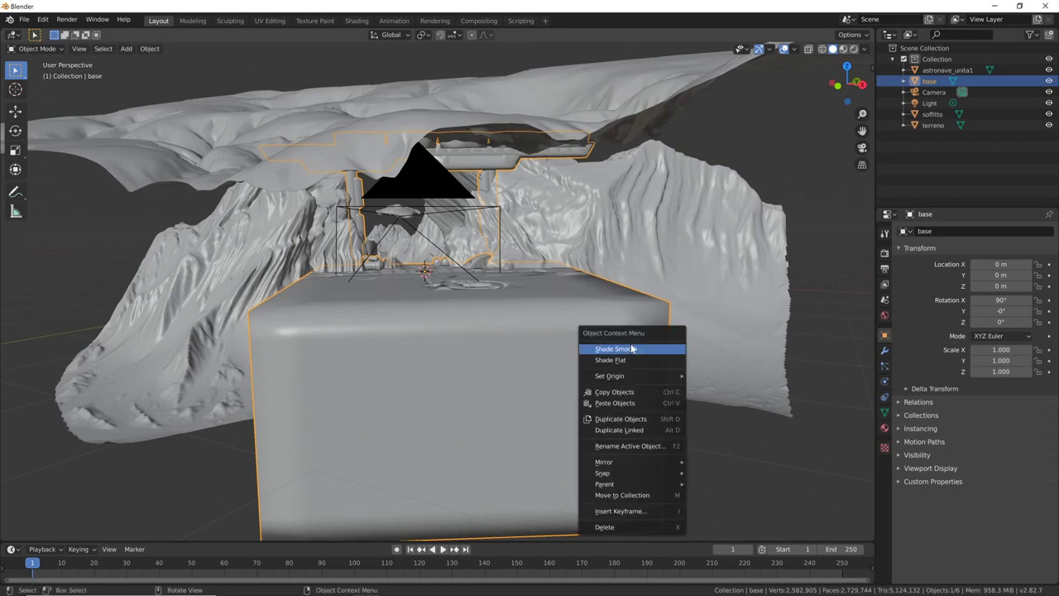
pyautogui.click(625, 360)
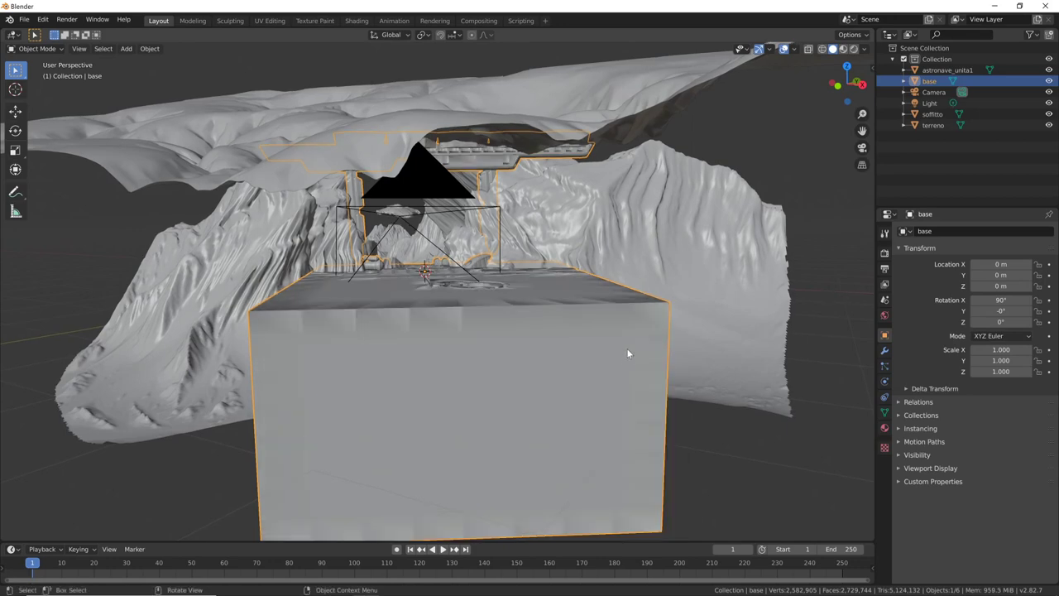
pyautogui.scroll(5, 620, 363)
pyautogui.rightClick(579, 405)
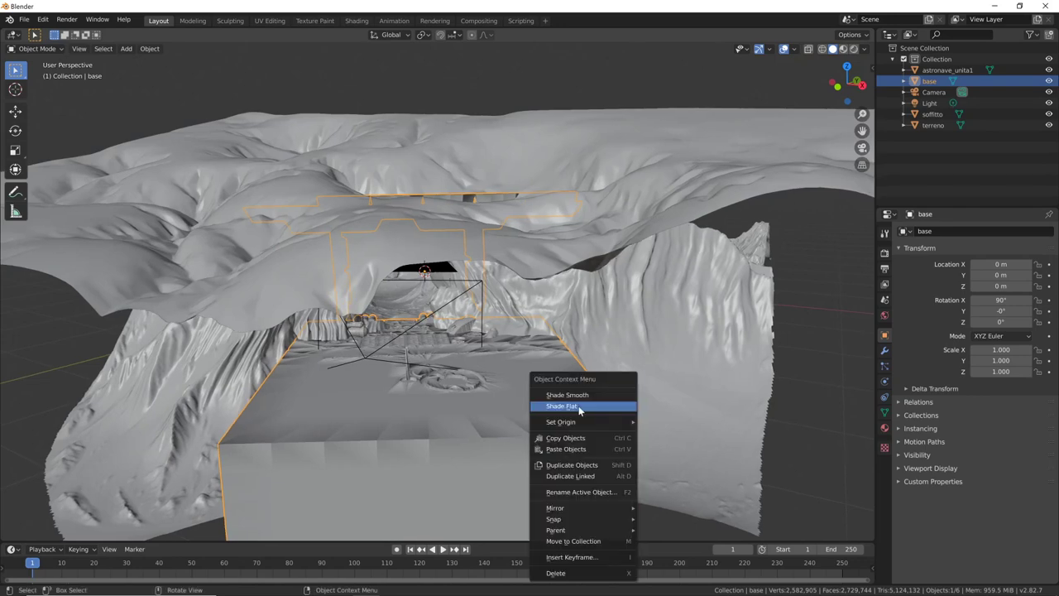
pyautogui.click(573, 395)
pyautogui.scroll(4, 602, 381)
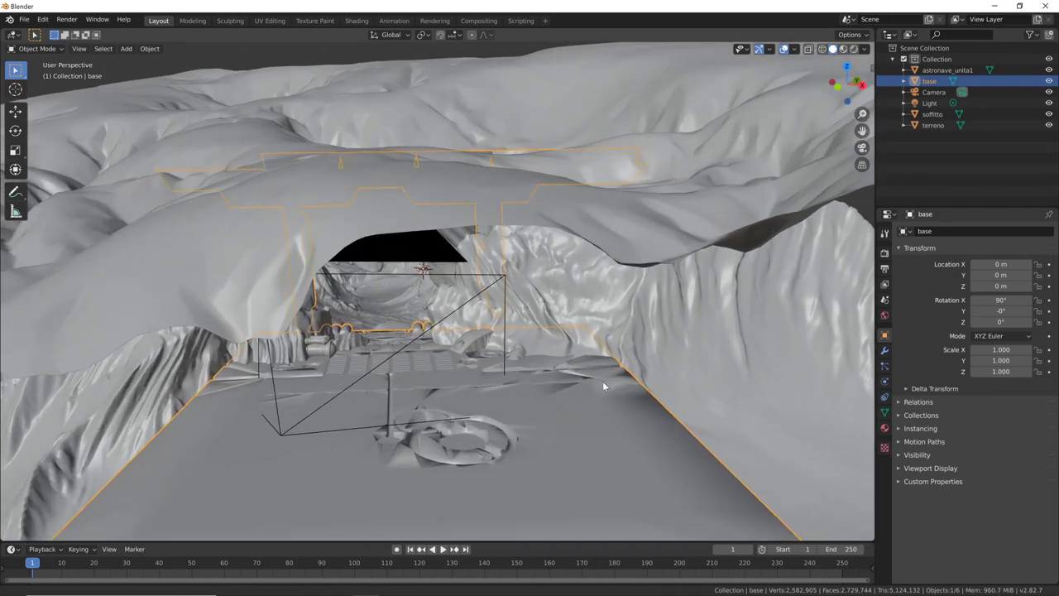
pyautogui.scroll(4, 629, 364)
pyautogui.scroll(1, 653, 352)
# Settle on flat shading for the base mesh and show its Object Data properties
pyautogui.moveTo(566, 430)
pyautogui.mouseDown(button='middle')
pyautogui.moveTo(567, 444)
pyautogui.moveTo(555, 409)
pyautogui.mouseUp(button='middle')
pyautogui.rightClick(553, 401)
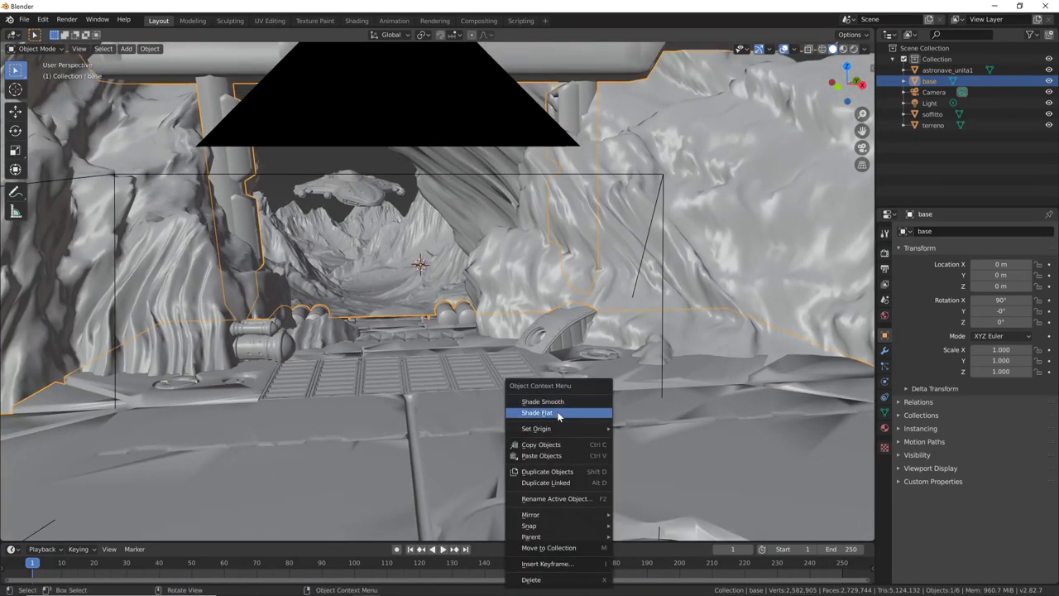
pyautogui.click(559, 413)
pyautogui.moveTo(525, 407)
pyautogui.mouseDown(button='middle')
pyautogui.moveTo(553, 406)
pyautogui.moveTo(508, 421)
pyautogui.moveTo(589, 400)
pyautogui.moveTo(598, 385)
pyautogui.mouseUp(button='middle')
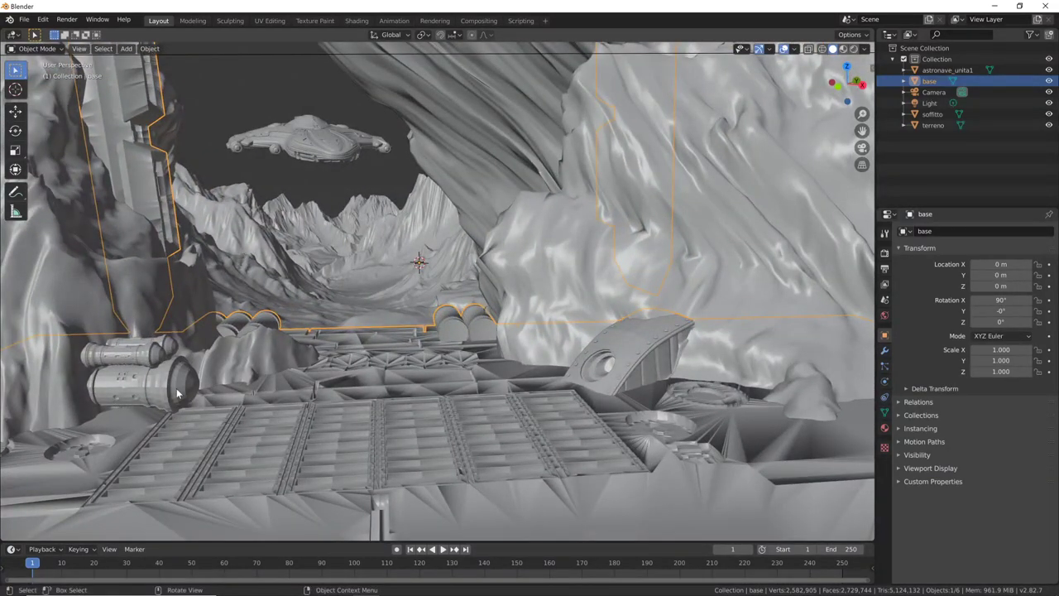
pyautogui.moveTo(176, 393)
pyautogui.mouseDown(button='middle')
pyautogui.moveTo(648, 413)
pyautogui.moveTo(620, 432)
pyautogui.moveTo(626, 414)
pyautogui.mouseUp(button='middle')
pyautogui.rightClick(627, 413)
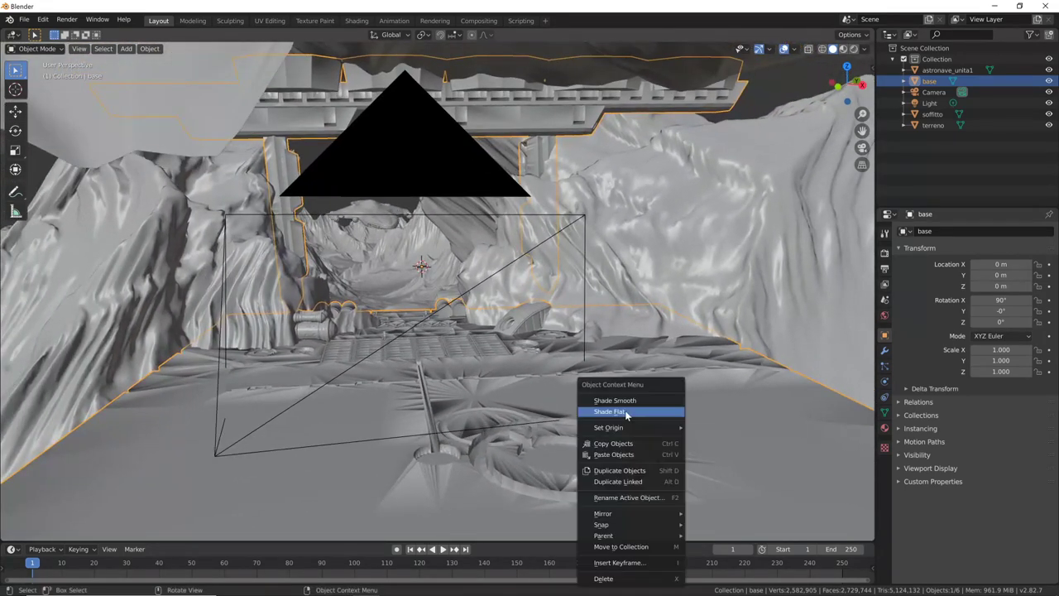
pyautogui.click(641, 410)
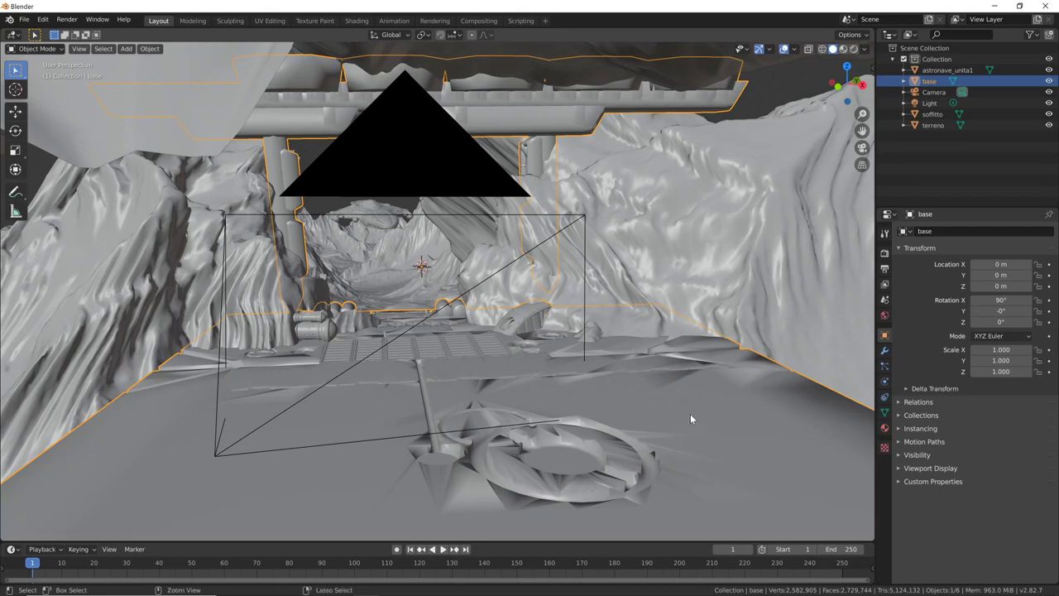
pyautogui.moveTo(690, 413)
pyautogui.mouseDown(button='middle')
pyautogui.moveTo(616, 443)
pyautogui.moveTo(627, 443)
pyautogui.mouseUp(button='middle')
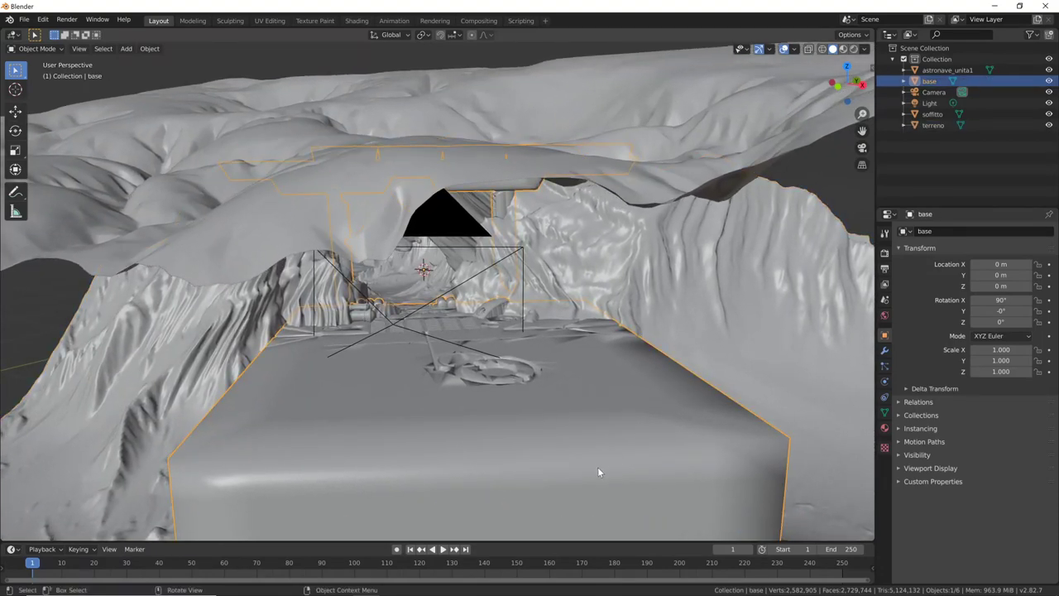
pyautogui.click(885, 413)
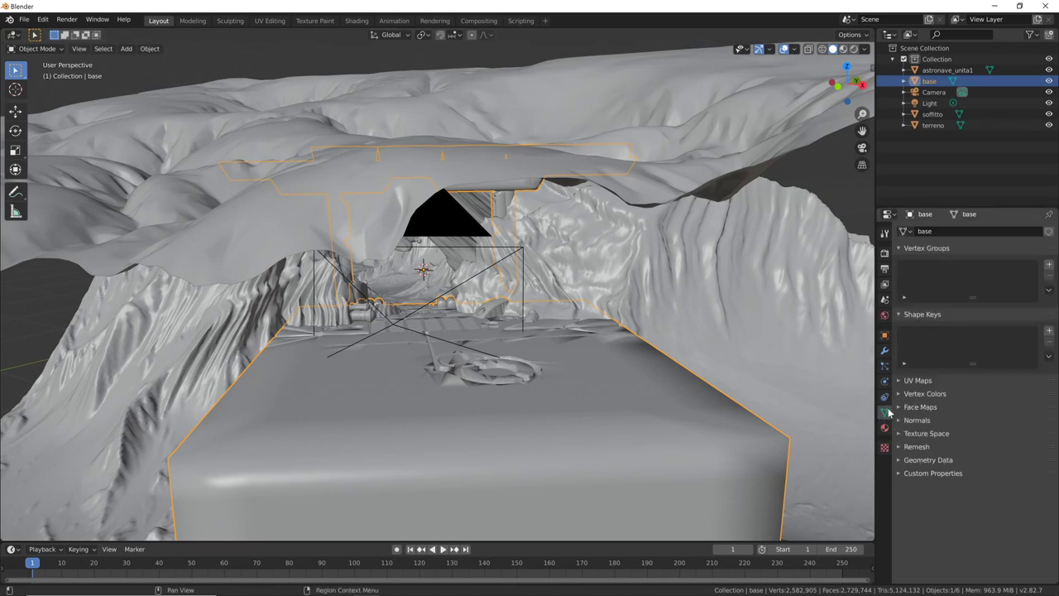
# Clear the base mesh's custom split normals under Geometry Data
pyautogui.click(925, 462)
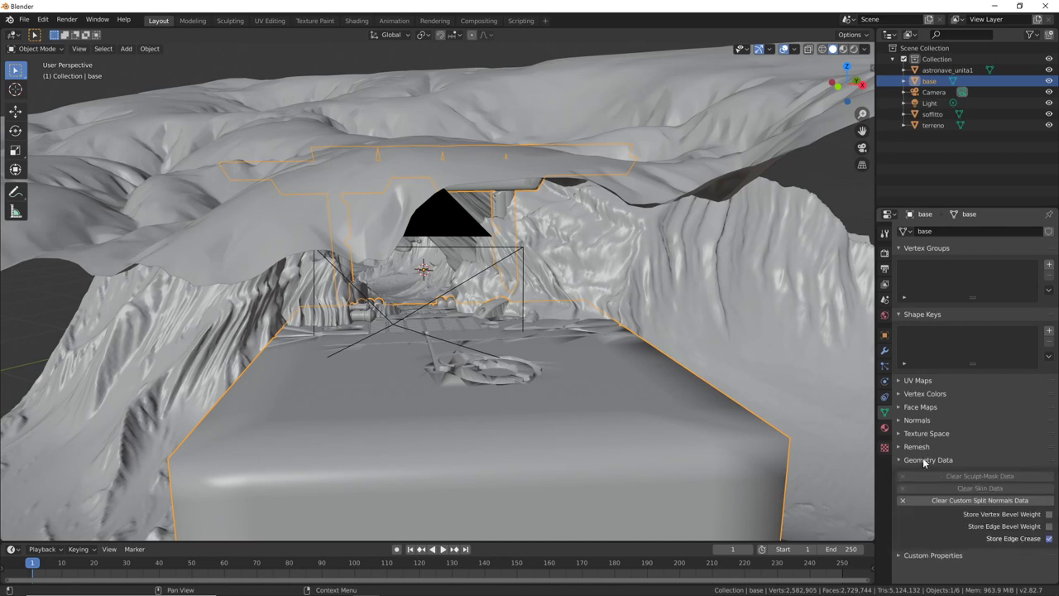
pyautogui.click(972, 500)
pyautogui.moveTo(829, 433)
pyautogui.mouseDown(button='middle')
pyautogui.moveTo(563, 435)
pyautogui.moveTo(634, 414)
pyautogui.moveTo(637, 436)
pyautogui.moveTo(643, 417)
pyautogui.moveTo(686, 406)
pyautogui.mouseUp(button='middle')
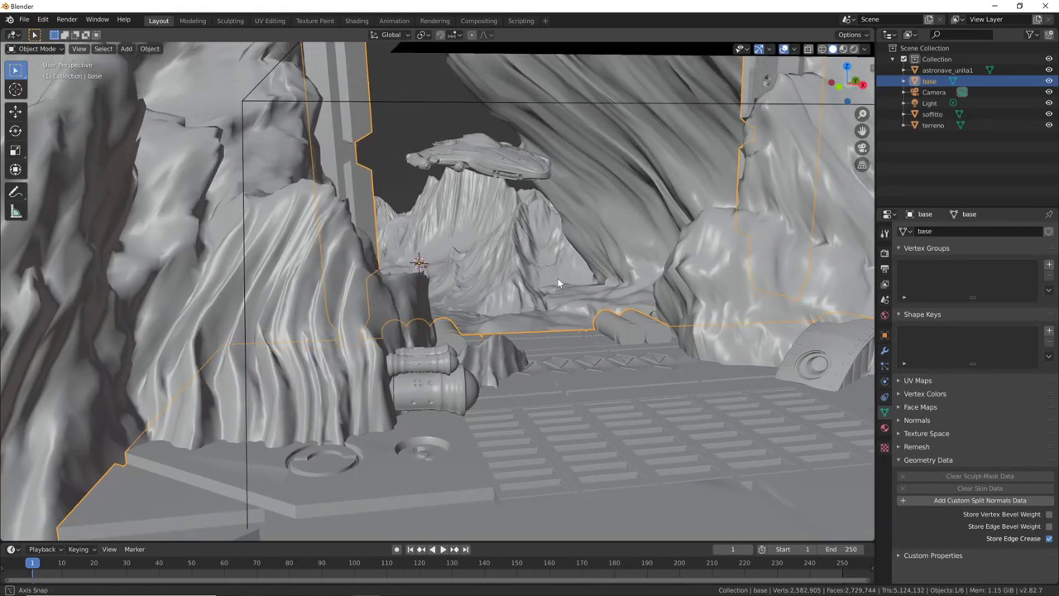
pyautogui.moveTo(557, 281); pyautogui.dragTo(535, 398, button='middle')
# Toggle the base between smooth and flat shading, ending on smooth, and check it in Edit Mode
pyautogui.rightClick(560, 399)
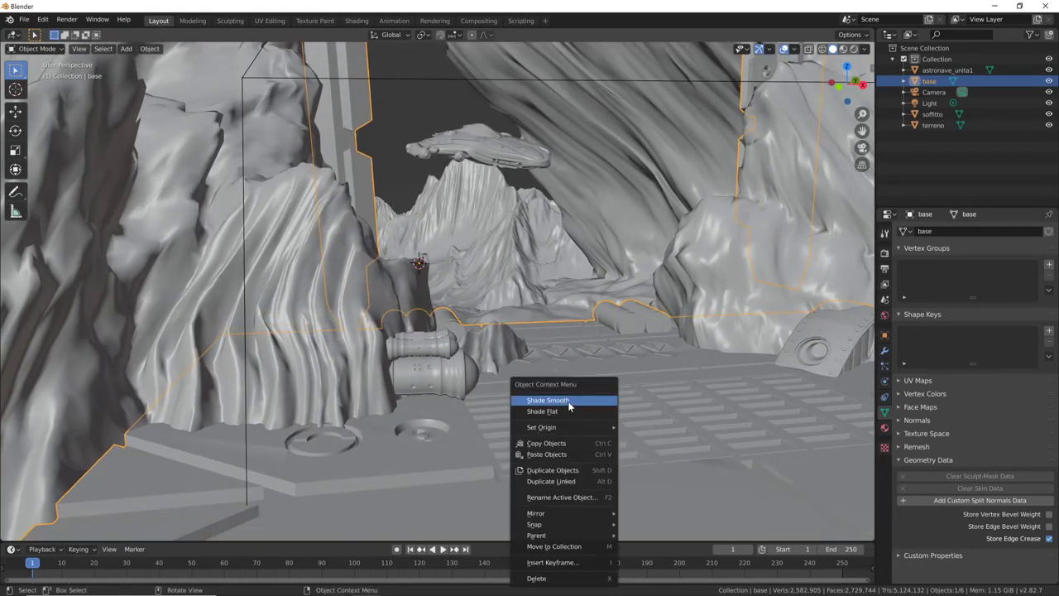
pyautogui.click(576, 400)
pyautogui.rightClick(575, 402)
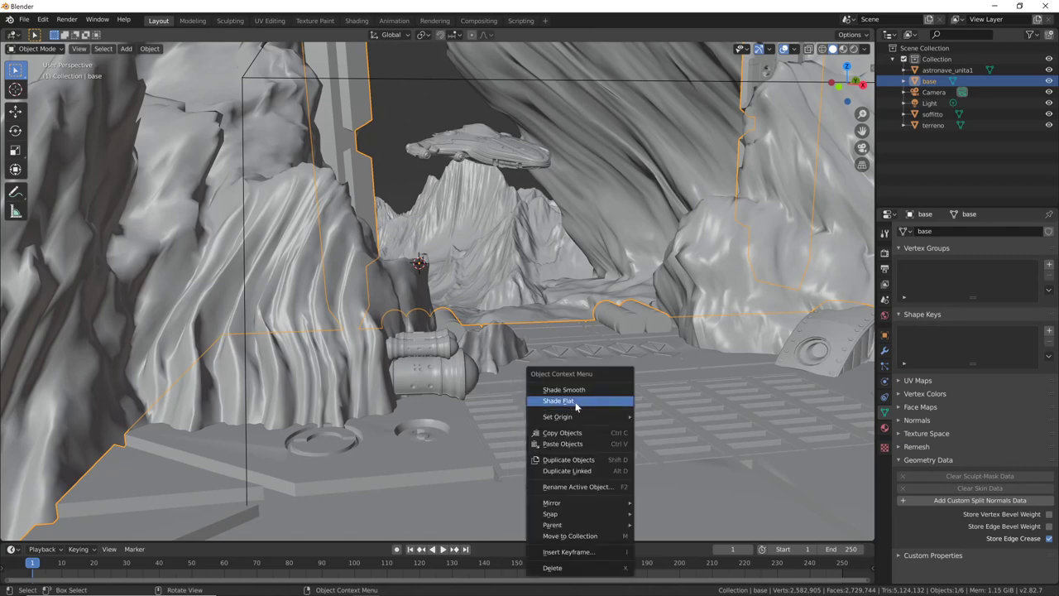
pyautogui.click(575, 402)
pyautogui.rightClick(569, 397)
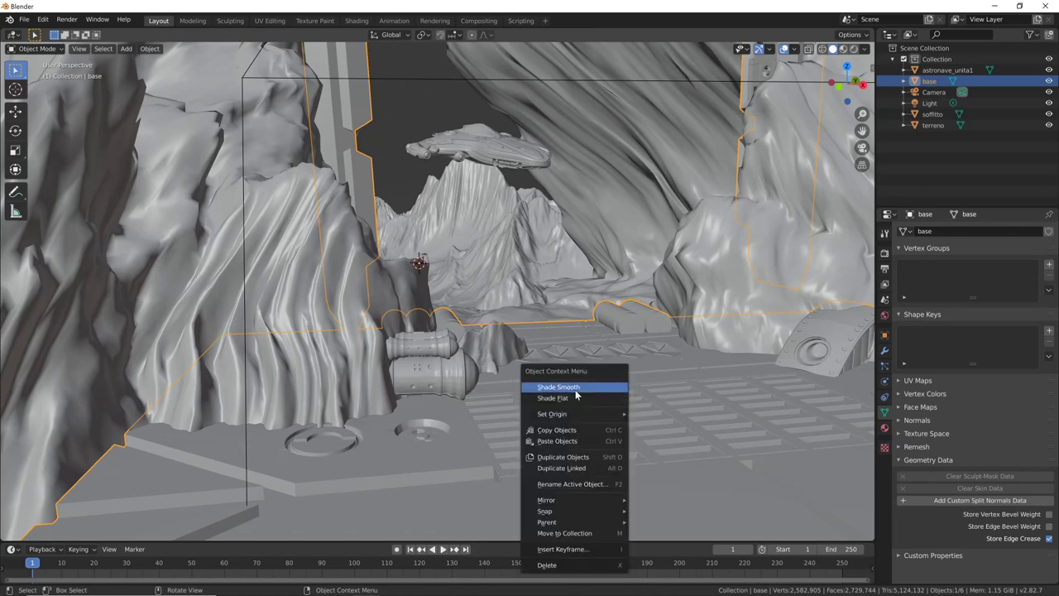
pyautogui.click(575, 387)
pyautogui.moveTo(679, 388)
pyautogui.mouseDown(button='middle')
pyautogui.moveTo(465, 456)
pyautogui.moveTo(601, 428)
pyautogui.moveTo(630, 406)
pyautogui.mouseUp(button='middle')
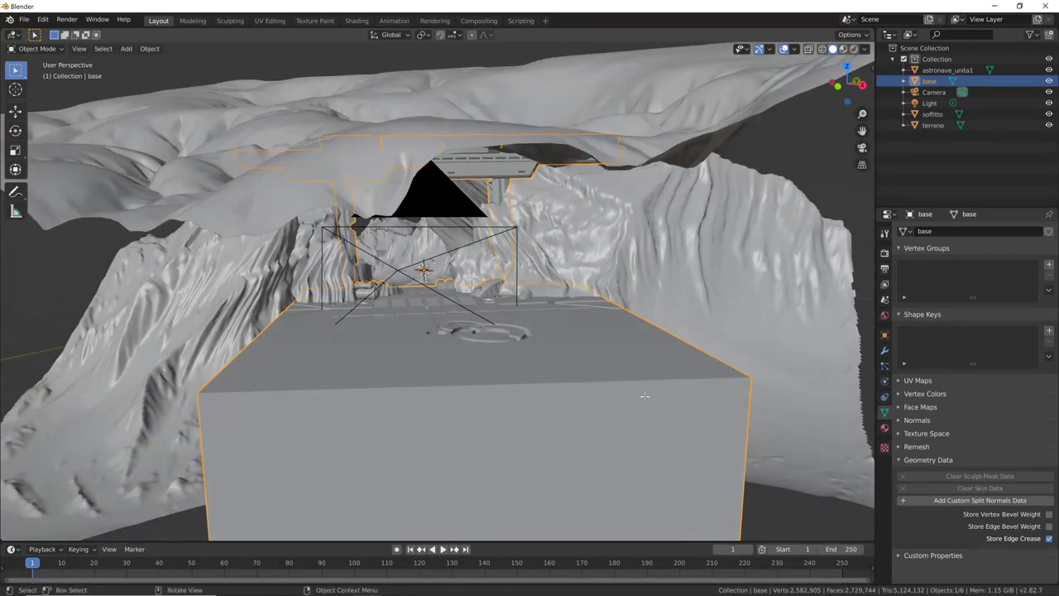
pyautogui.press('Tab')
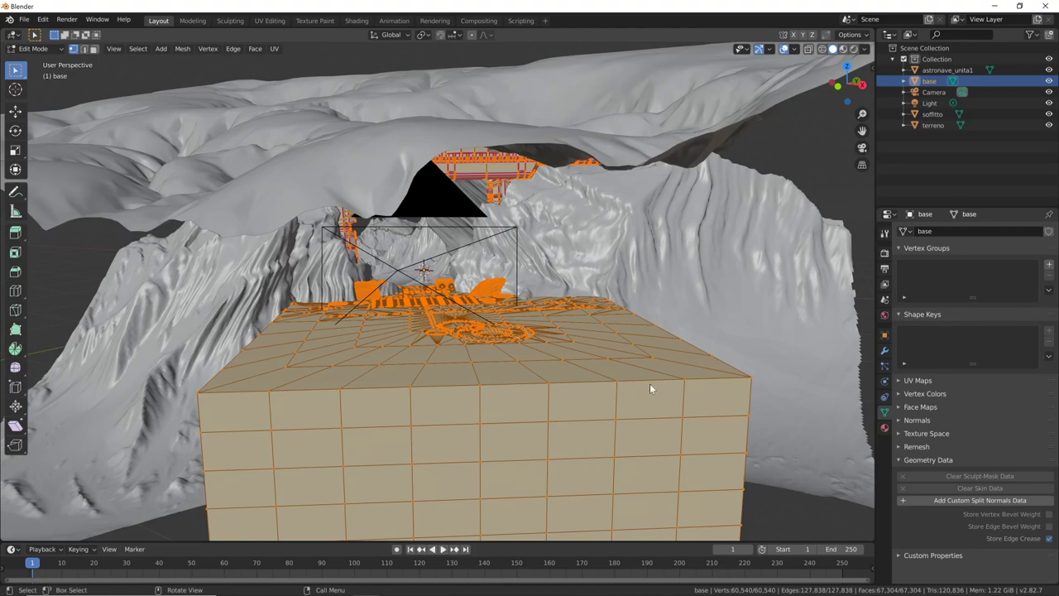
pyautogui.press('Tab')
pyautogui.moveTo(546, 373)
pyautogui.keyDown('ctrl'); pyautogui.mouseDown(button='middle')
pyautogui.moveTo(628, 373)
pyautogui.moveTo(719, 329)
pyautogui.moveTo(626, 356)
pyautogui.moveTo(700, 333)
pyautogui.moveTo(615, 342)
pyautogui.mouseUp(button='middle'); pyautogui.keyUp('ctrl')
# Clear custom split normals on the spaceship astronave_unita1
pyautogui.click(610, 354)
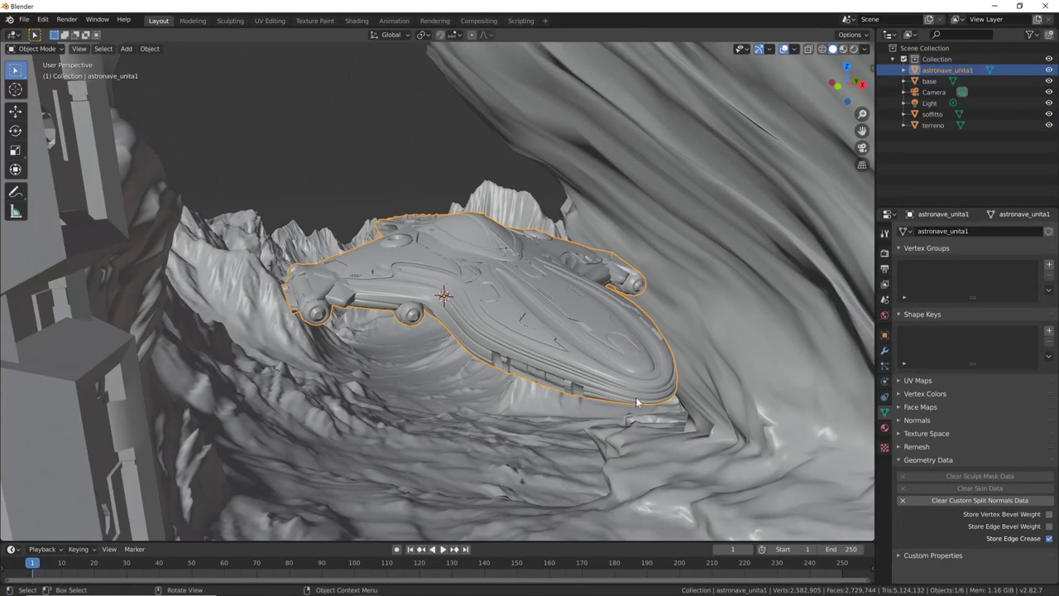
pyautogui.click(968, 501)
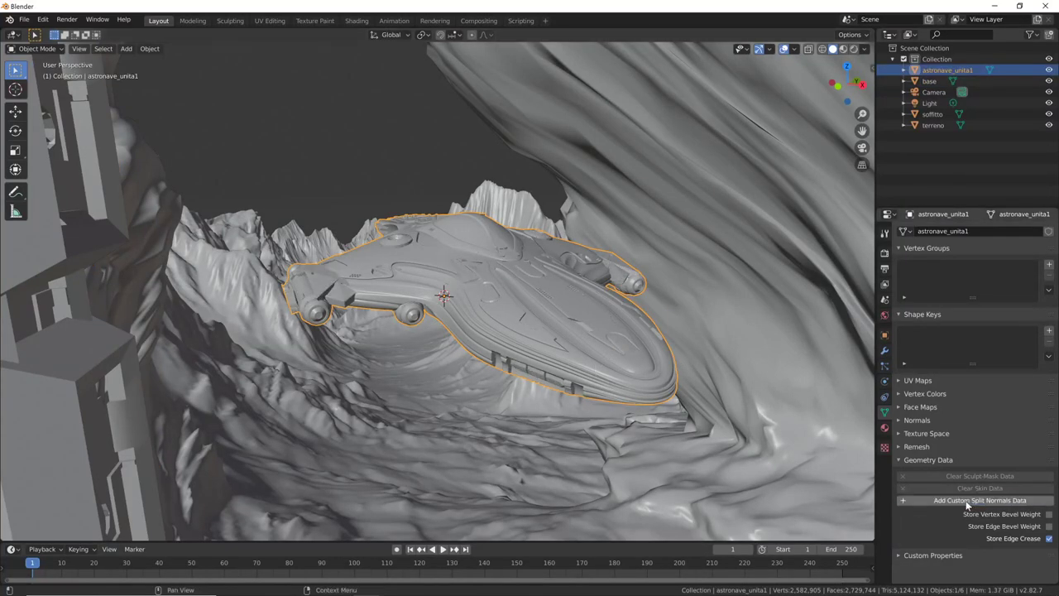
pyautogui.moveTo(829, 448)
pyautogui.mouseDown(button='middle')
pyautogui.moveTo(609, 383)
pyautogui.moveTo(651, 358)
pyautogui.mouseUp(button='middle')
pyautogui.scroll(5, 651, 358)
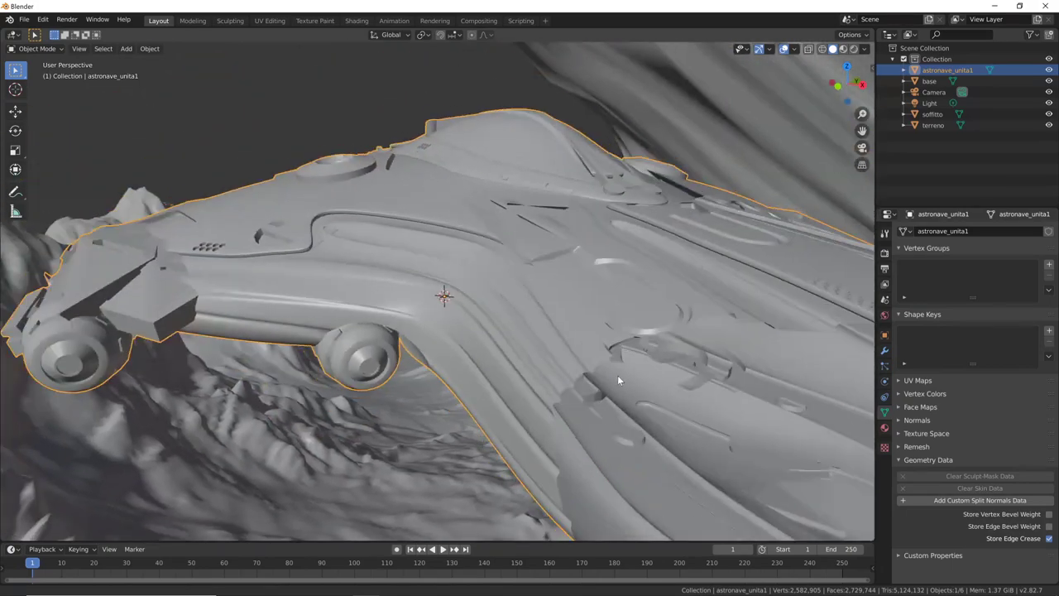
pyautogui.scroll(-2, 637, 372)
pyautogui.scroll(-4, 650, 370)
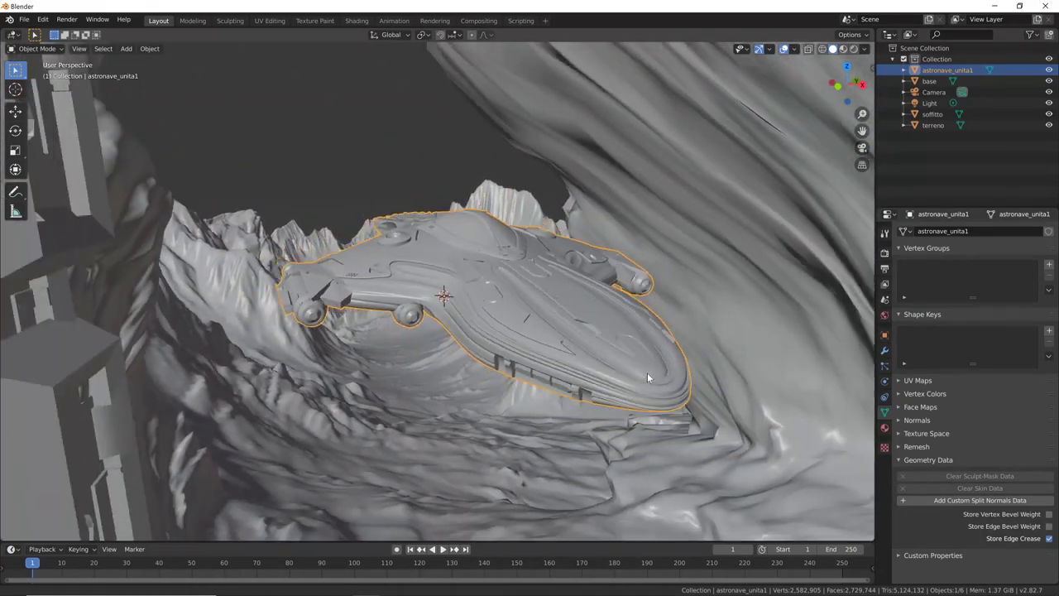
pyautogui.moveTo(648, 377); pyautogui.dragTo(722, 323, button='middle')
# Clear custom split normals on the terrain terreno
pyautogui.click(726, 354)
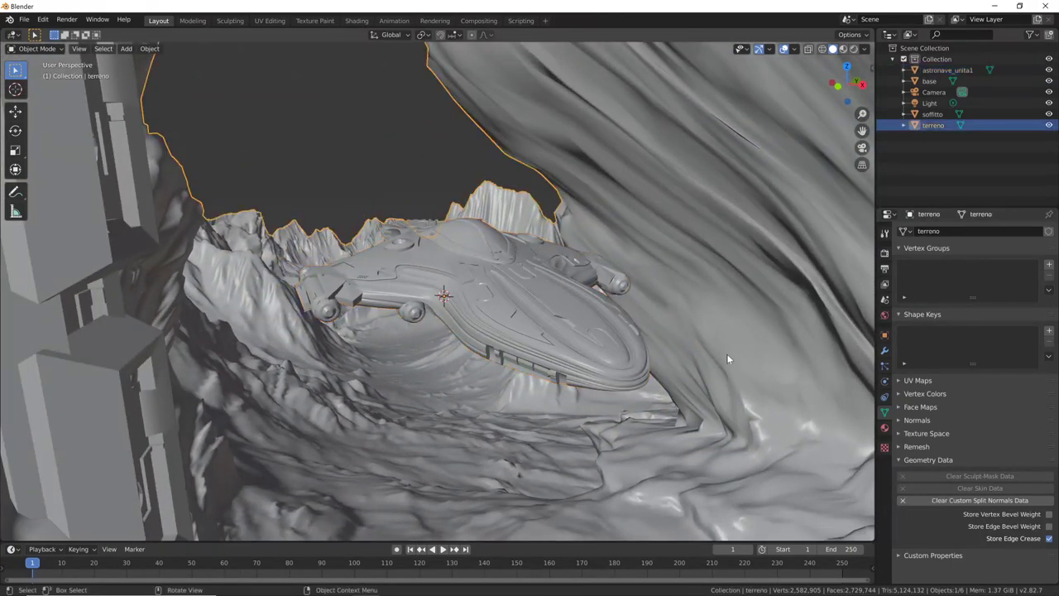
pyautogui.click(991, 501)
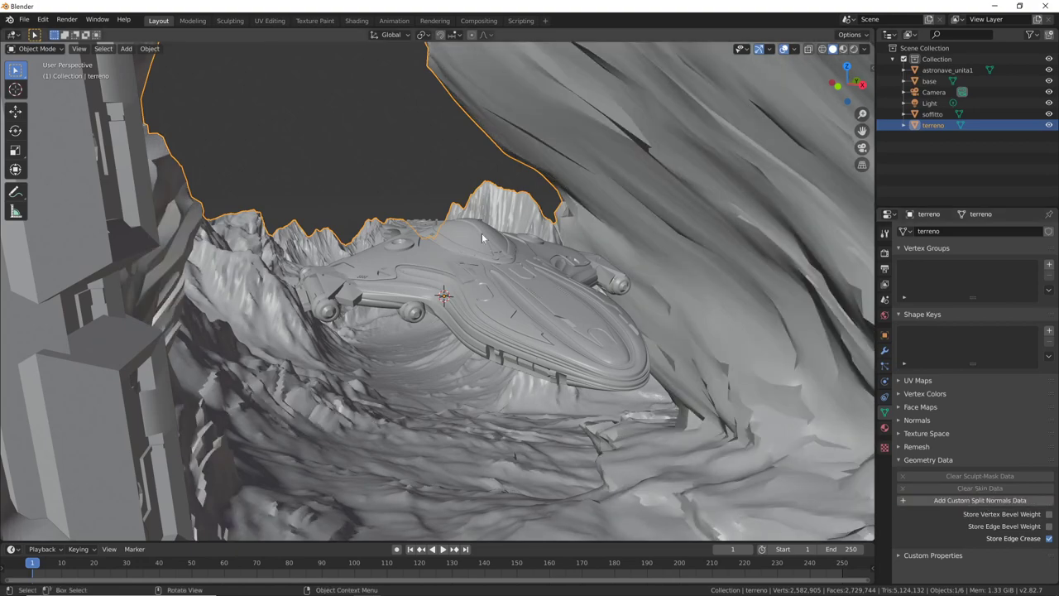
pyautogui.moveTo(691, 371); pyautogui.dragTo(663, 352, button='middle')
# Clear custom split normals on the ceiling soffitto
pyautogui.click(611, 164)
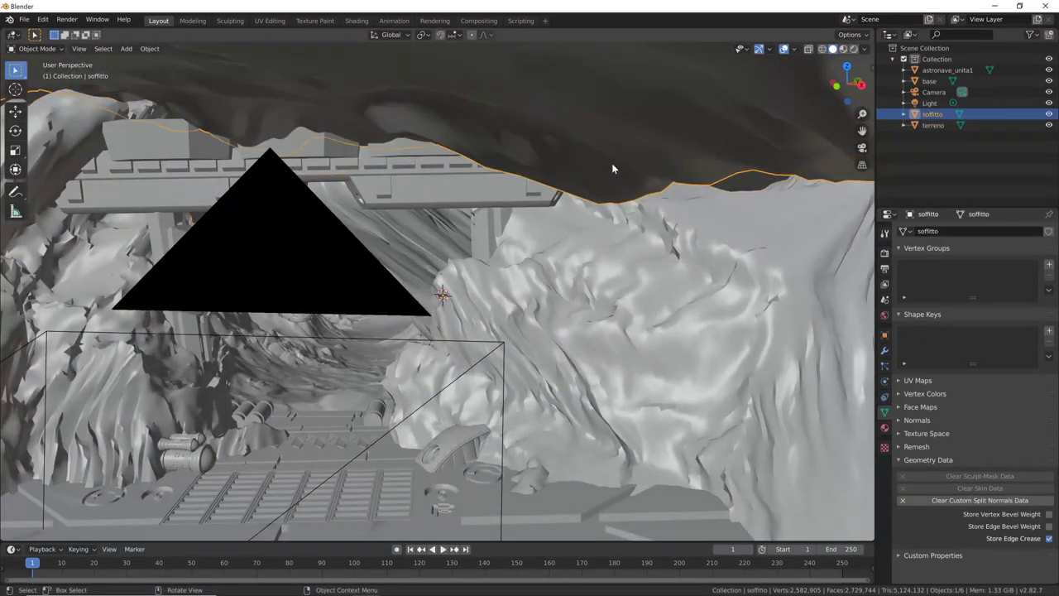
pyautogui.click(980, 499)
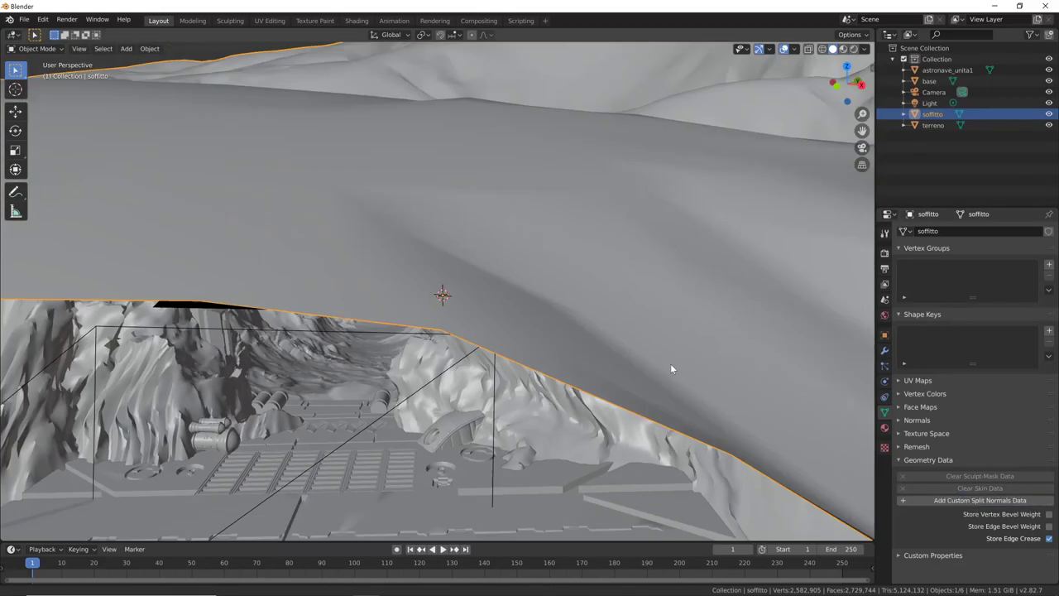
pyautogui.moveTo(671, 369)
pyautogui.mouseDown(button='middle')
pyautogui.moveTo(604, 382)
pyautogui.moveTo(651, 351)
pyautogui.moveTo(711, 430)
pyautogui.mouseUp(button='middle')
pyautogui.scroll(3, 599, 380)
pyautogui.scroll(2, 599, 380)
pyautogui.scroll(3, 688, 337)
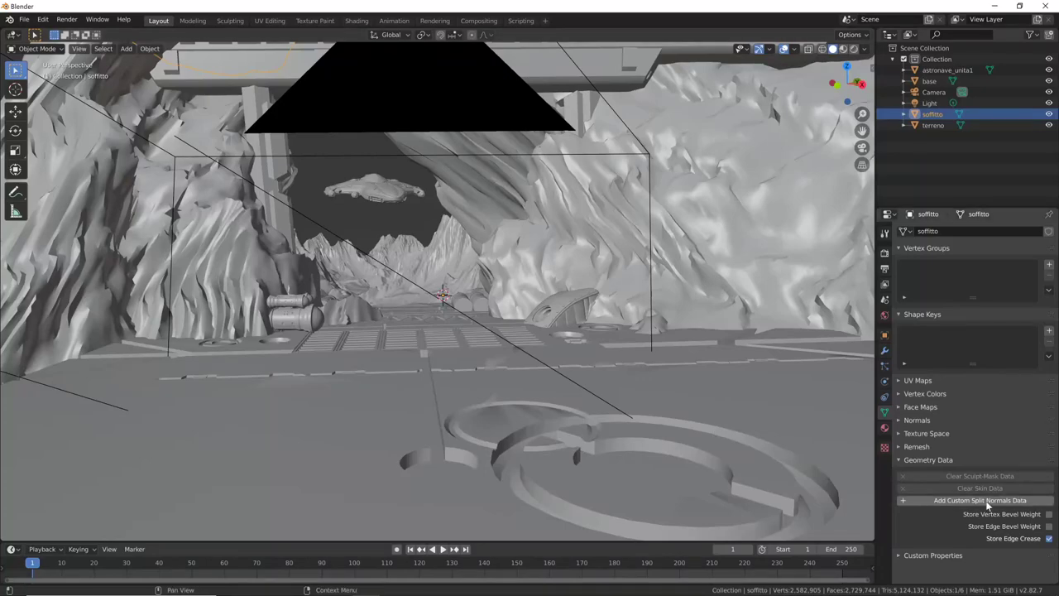
pyautogui.scroll(3, 614, 378)
pyautogui.scroll(1, 614, 377)
pyautogui.moveTo(614, 378)
pyautogui.mouseDown(button='middle')
pyautogui.moveTo(636, 375)
pyautogui.moveTo(647, 356)
pyautogui.moveTo(631, 365)
pyautogui.moveTo(681, 364)
pyautogui.moveTo(675, 372)
pyautogui.mouseUp(button='middle')
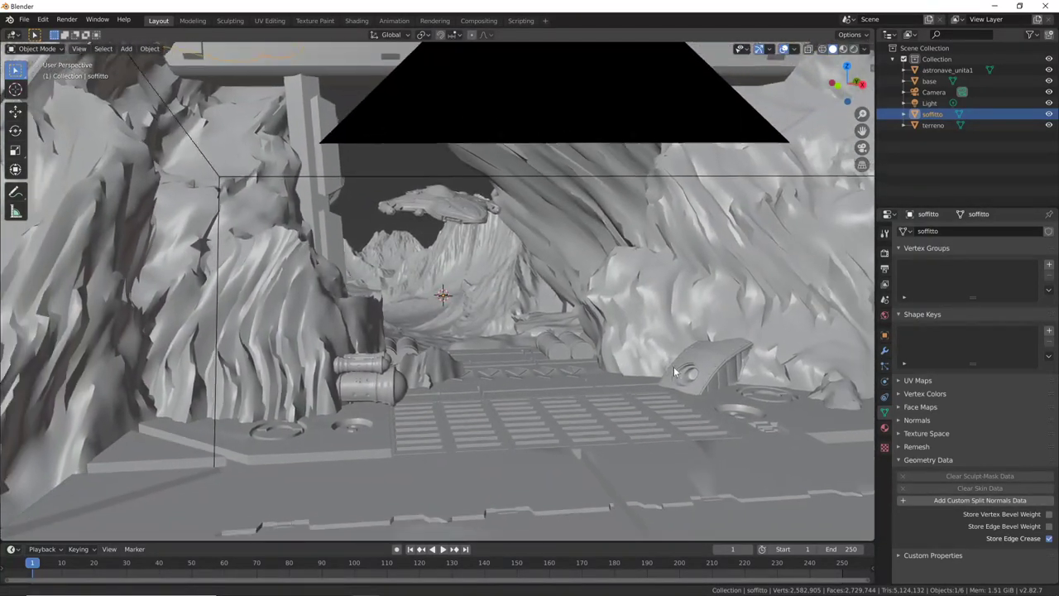
pyautogui.scroll(2, 675, 371)
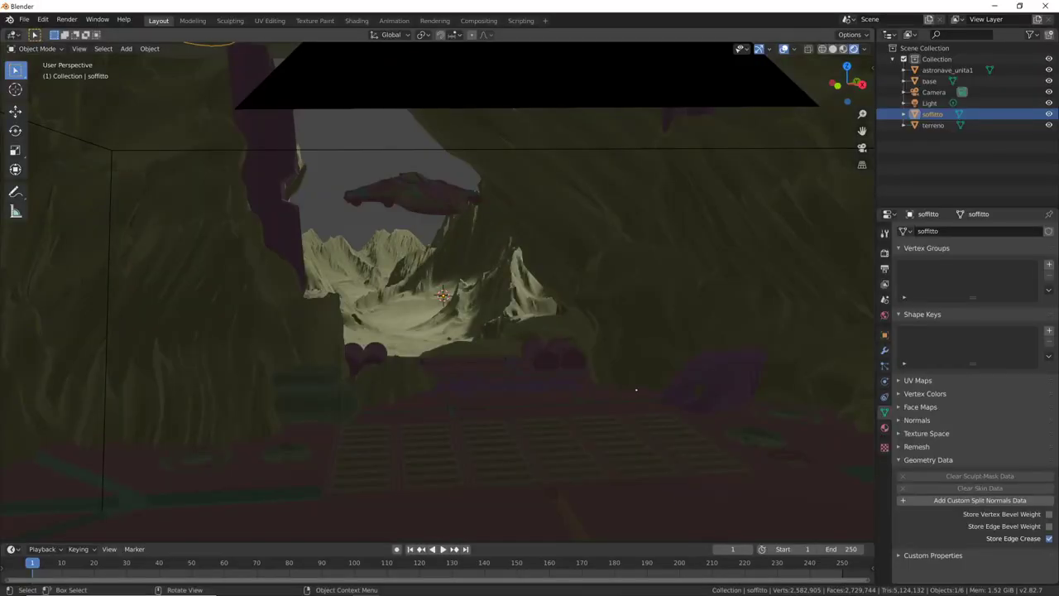
# In camera view, select the point light and move it to a new position
pyautogui.moveTo(715, 364)
pyautogui.keyDown('ctrl'); pyautogui.mouseDown(button='middle')
pyautogui.moveTo(686, 386)
pyautogui.moveTo(713, 364)
pyautogui.moveTo(717, 378)
pyautogui.moveTo(677, 391)
pyautogui.moveTo(699, 377)
pyautogui.mouseUp(button='middle'); pyautogui.keyUp('ctrl')
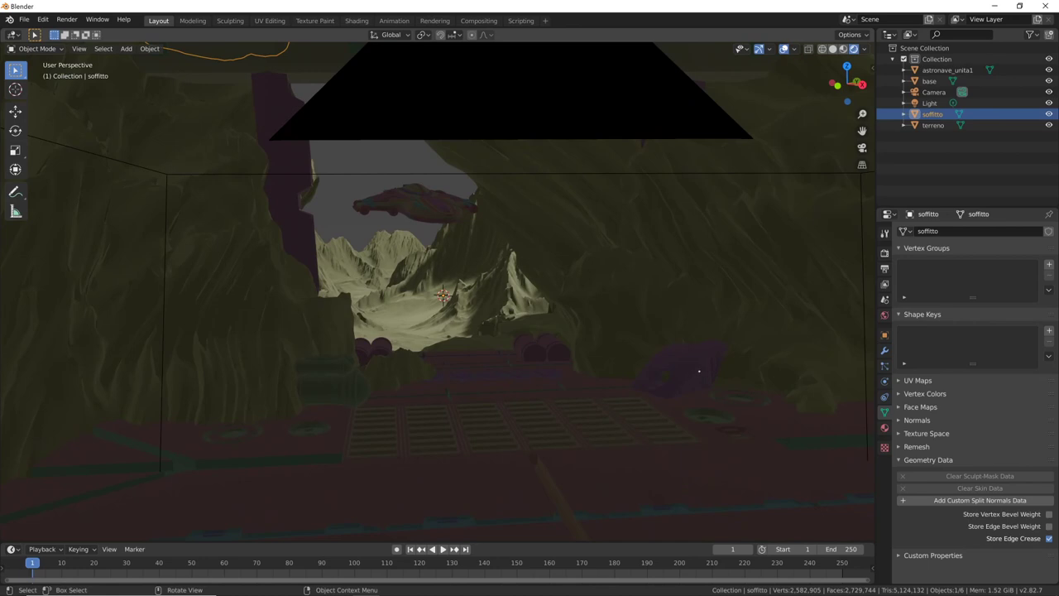
pyautogui.press('KP_0')
pyautogui.click(449, 291)
pyautogui.press('g')
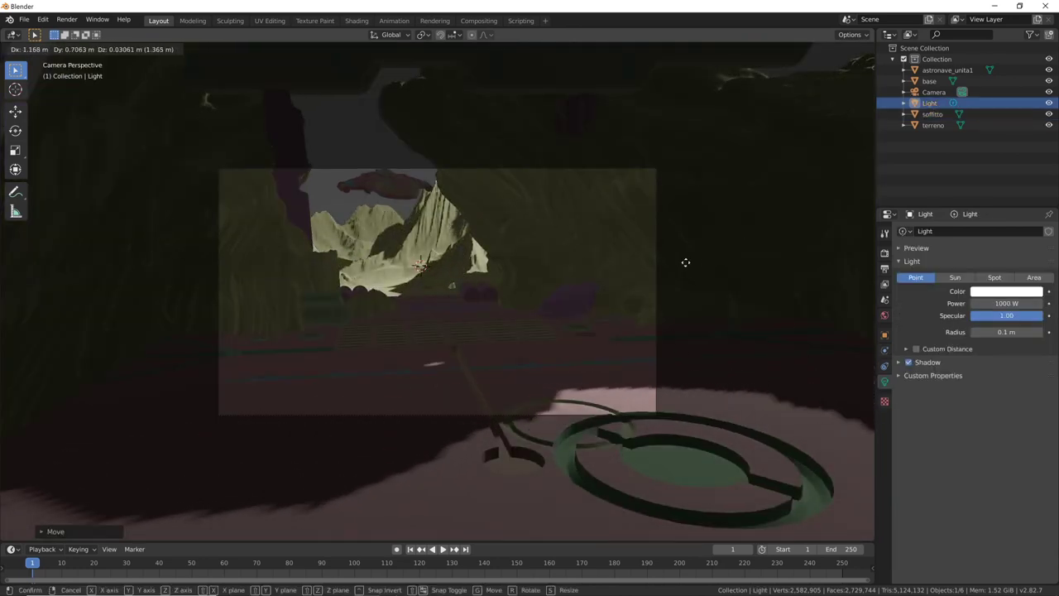
pyautogui.click(538, 198)
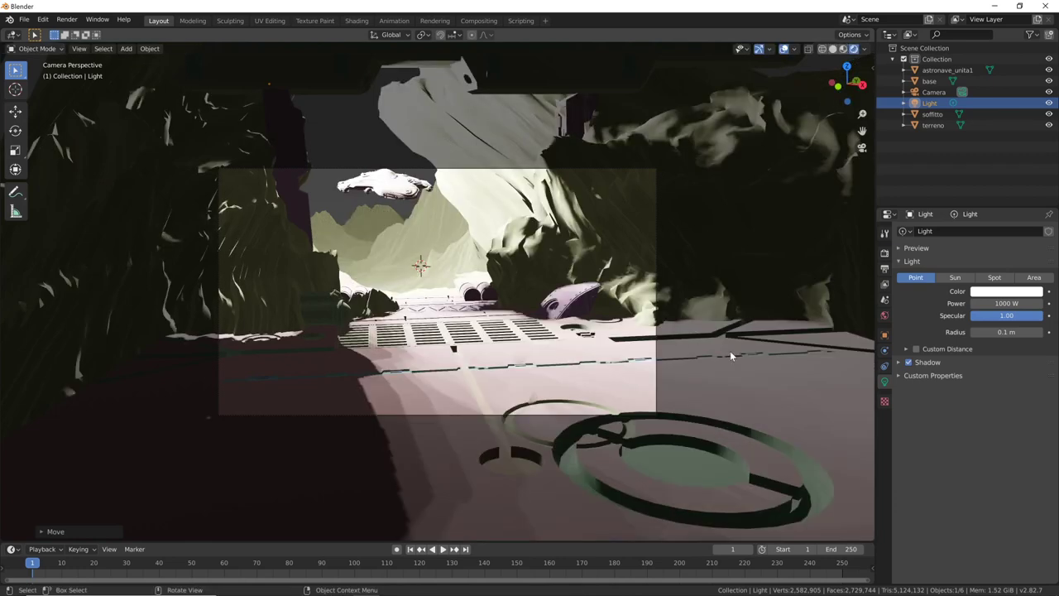
# Set the point light's power to 100 W
pyautogui.click(1017, 303)
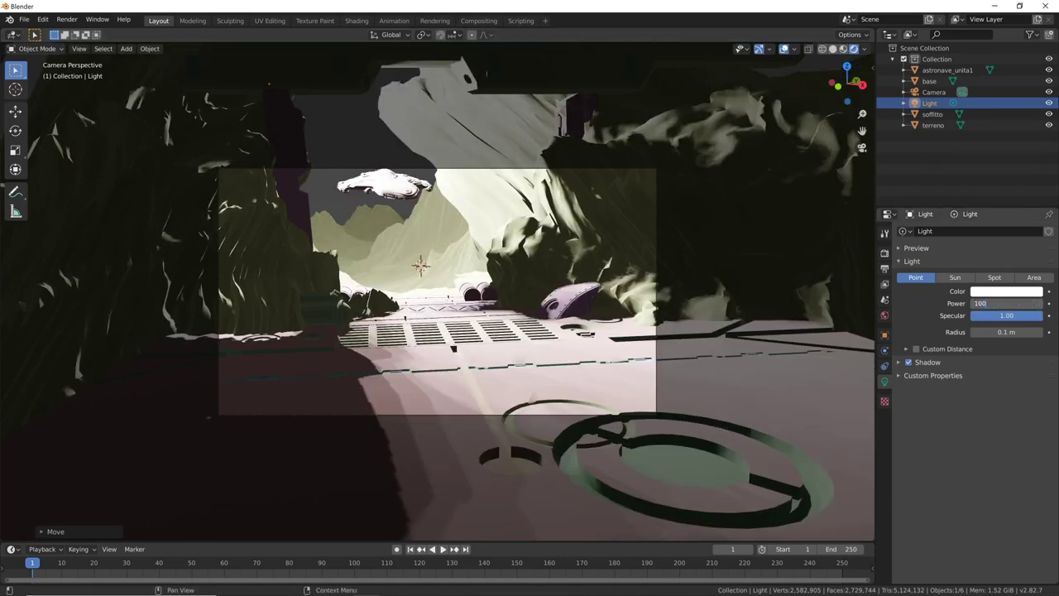
pyautogui.write('00')
pyautogui.press('Return')
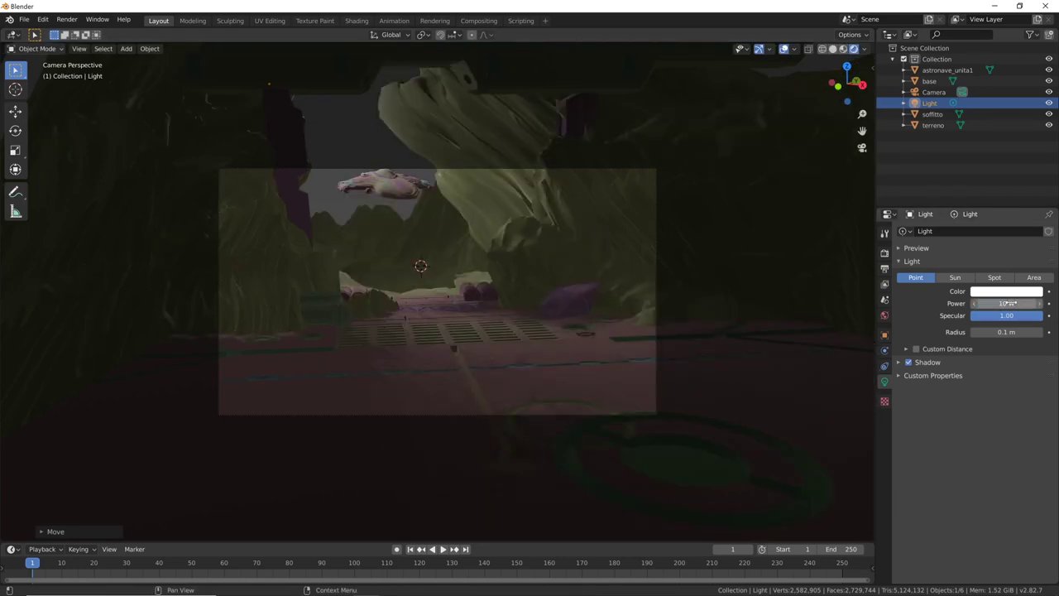
pyautogui.write('00')
pyautogui.press('Return')
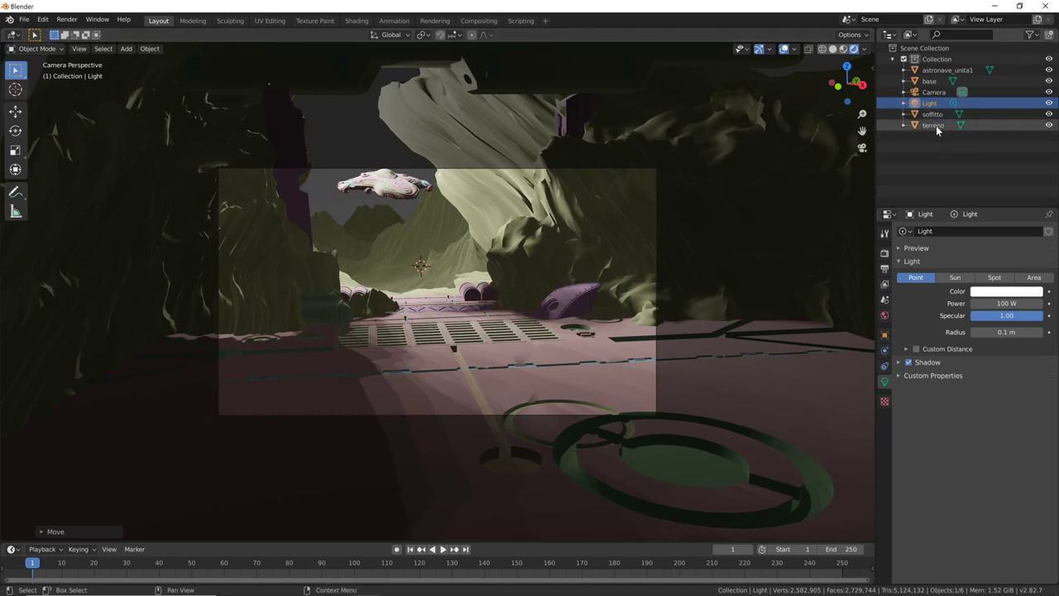
# In the Shading workspace, give the terrain material a brown base colour, Metallic 0 and lower specular
pyautogui.click(358, 21)
pyautogui.moveTo(632, 260)
pyautogui.mouseDown(button='middle')
pyautogui.moveTo(615, 263)
pyautogui.moveTo(627, 262)
pyautogui.mouseUp(button='middle')
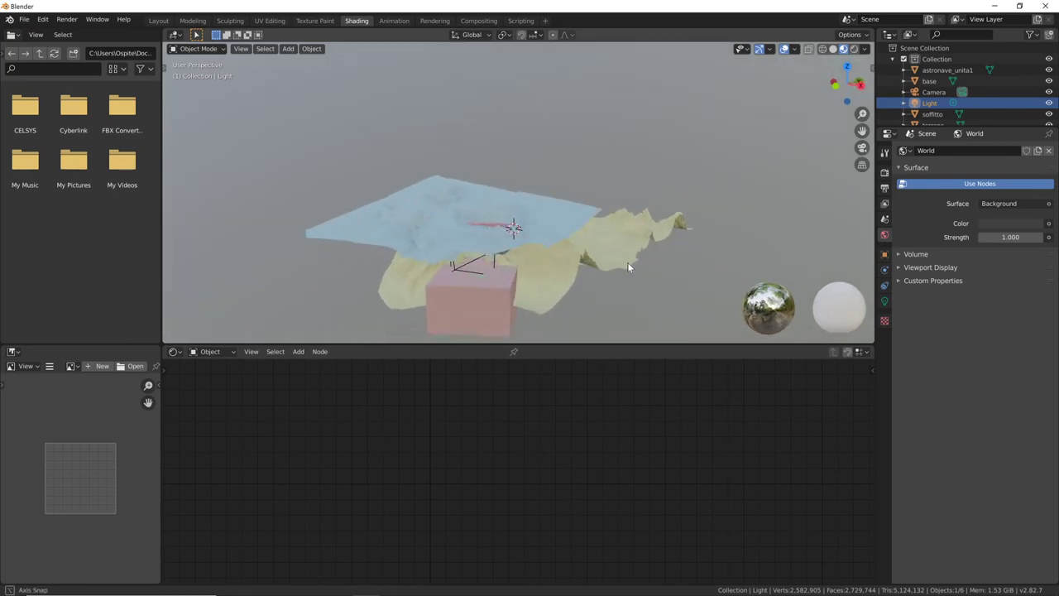
pyautogui.click(627, 262)
pyautogui.moveTo(554, 280)
pyautogui.mouseDown(button='middle')
pyautogui.moveTo(654, 306)
pyautogui.moveTo(676, 296)
pyautogui.mouseUp(button='middle')
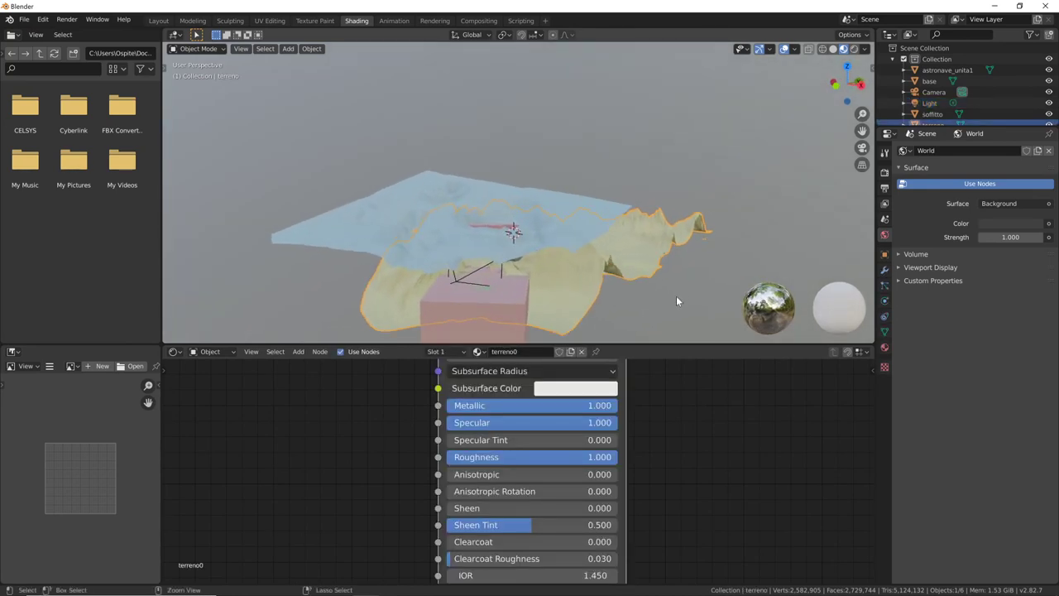
pyautogui.click(886, 346)
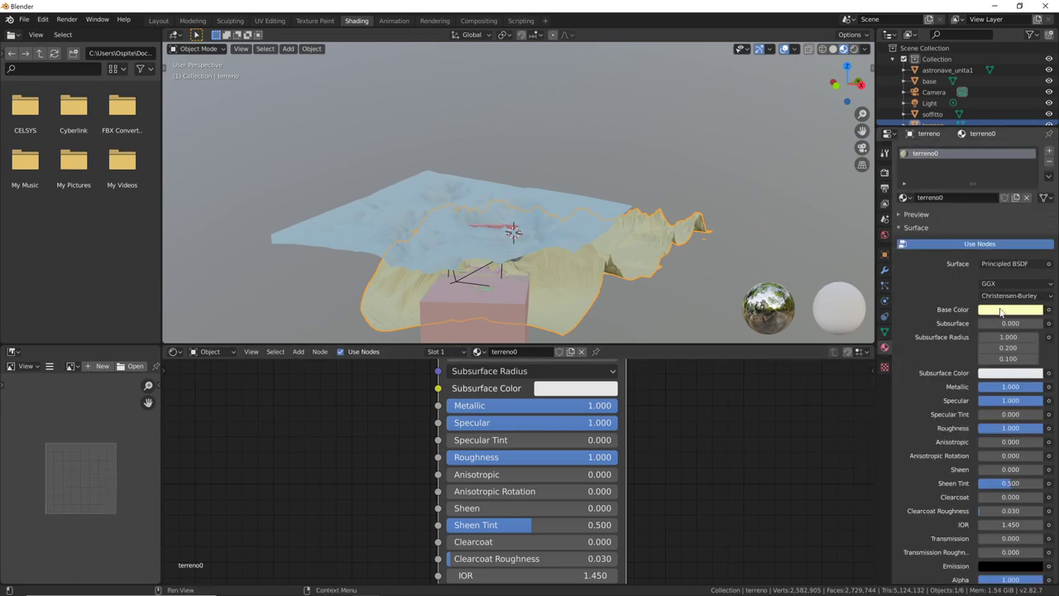
pyautogui.moveTo(590, 330)
pyautogui.mouseDown(button='middle')
pyautogui.moveTo(673, 305)
pyautogui.moveTo(659, 307)
pyautogui.mouseUp(button='middle')
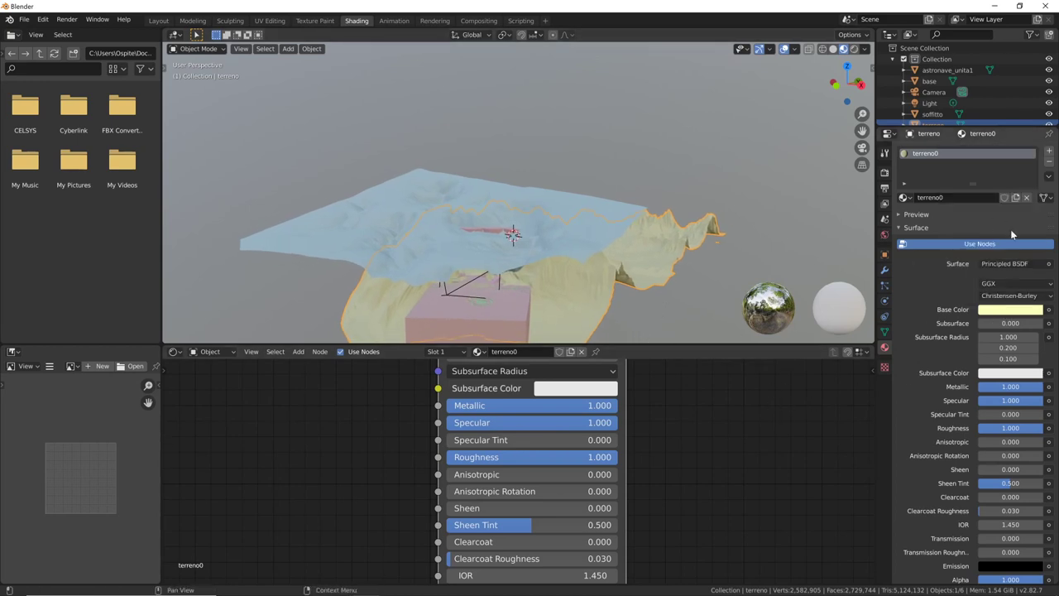
pyautogui.click(1004, 311)
pyautogui.moveTo(979, 208); pyautogui.dragTo(967, 229)
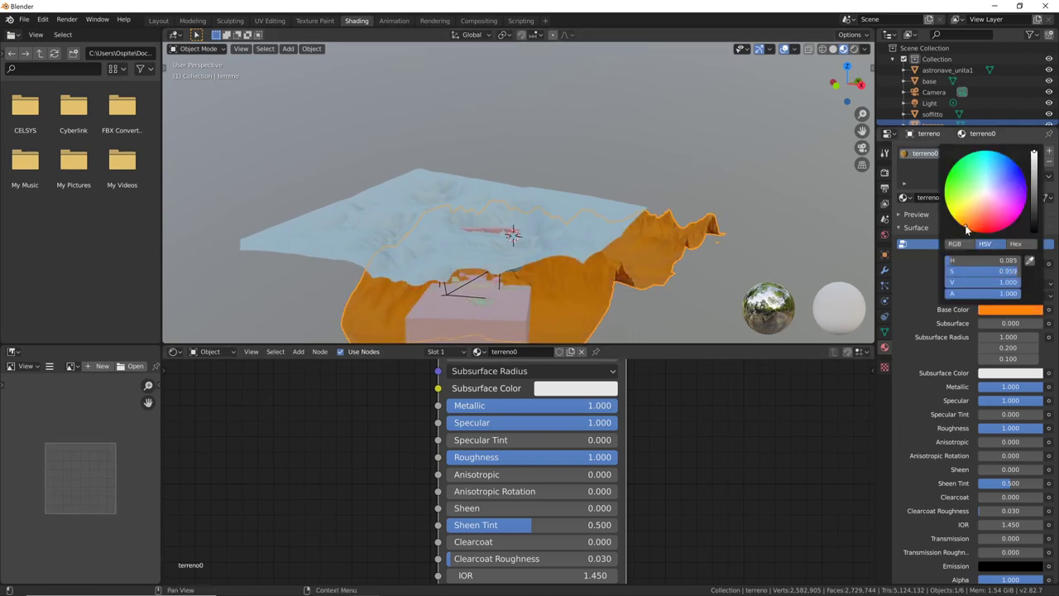
pyautogui.moveTo(1031, 196); pyautogui.dragTo(1034, 188)
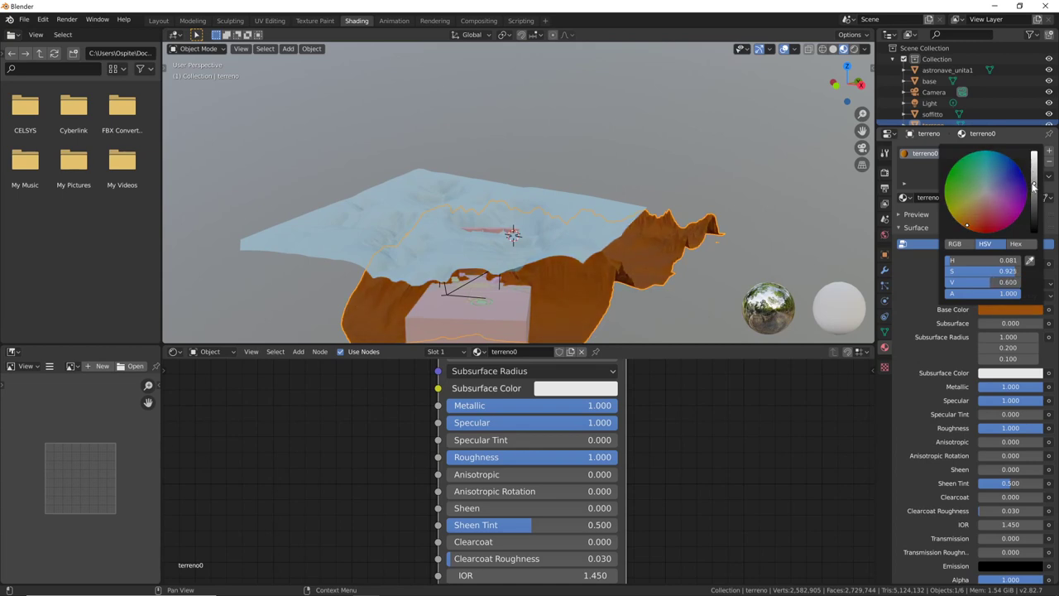
pyautogui.moveTo(970, 217); pyautogui.dragTo(973, 223)
pyautogui.moveTo(993, 272); pyautogui.dragTo(959, 278)
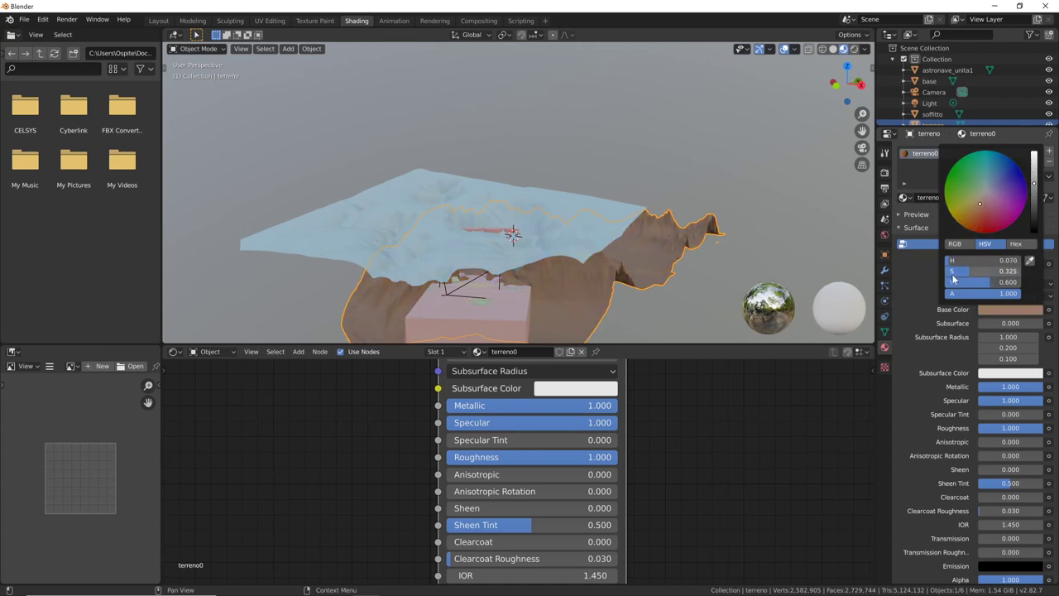
pyautogui.moveTo(1028, 395)
pyautogui.mouseDown()
pyautogui.moveTo(976, 391)
pyautogui.moveTo(995, 404)
pyautogui.moveTo(984, 407)
pyautogui.mouseUp()
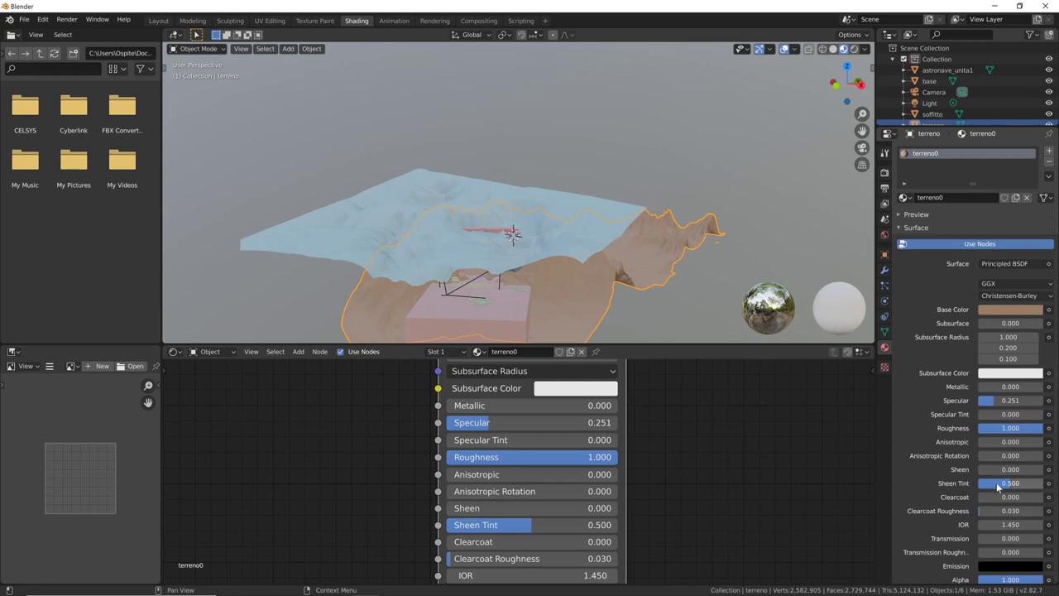
# Rename the material to terreno and assign it to the soffitto ceiling
pyautogui.moveTo(683, 290); pyautogui.dragTo(676, 321, button='middle')
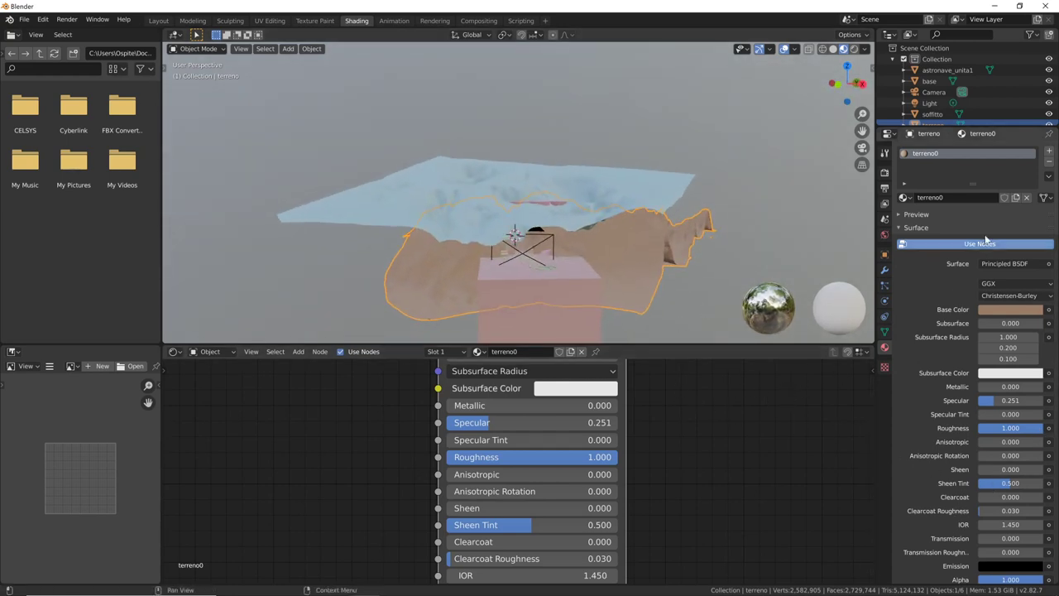
pyautogui.press('End')
pyautogui.press('BackSpace')
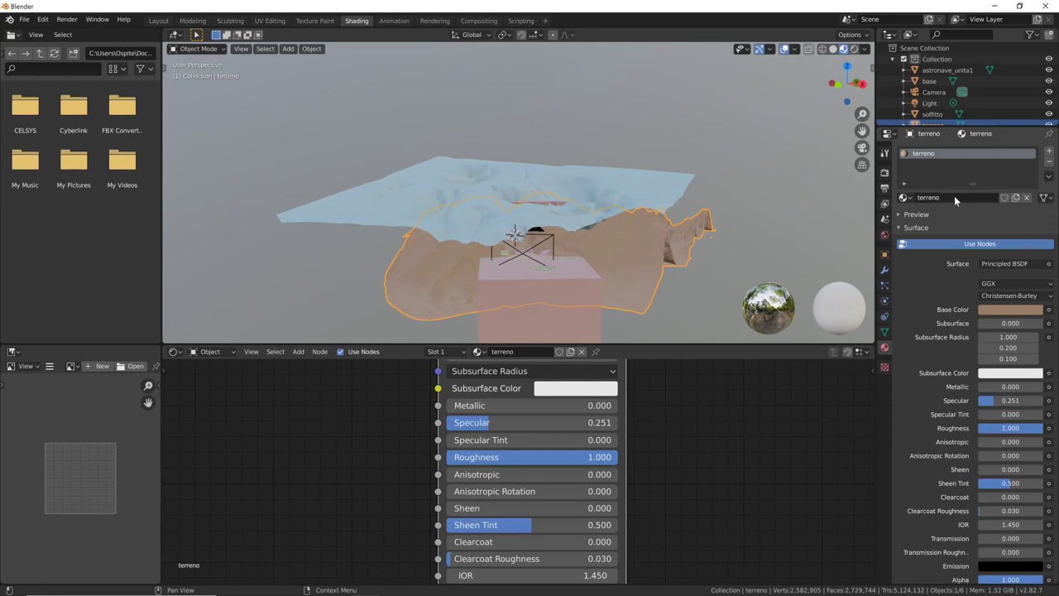
pyautogui.press('Return')
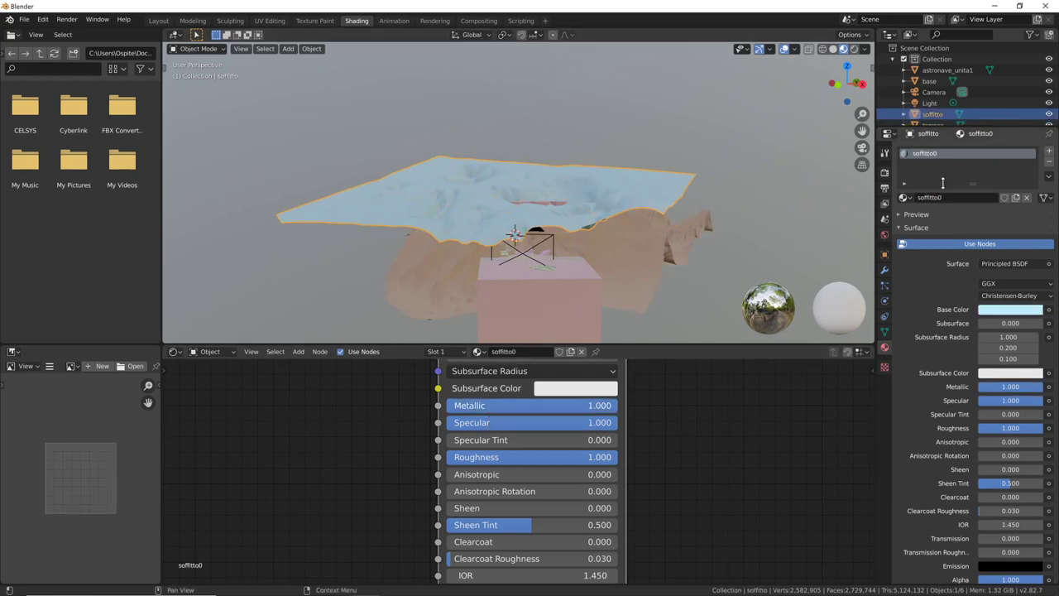
pyautogui.click(905, 198)
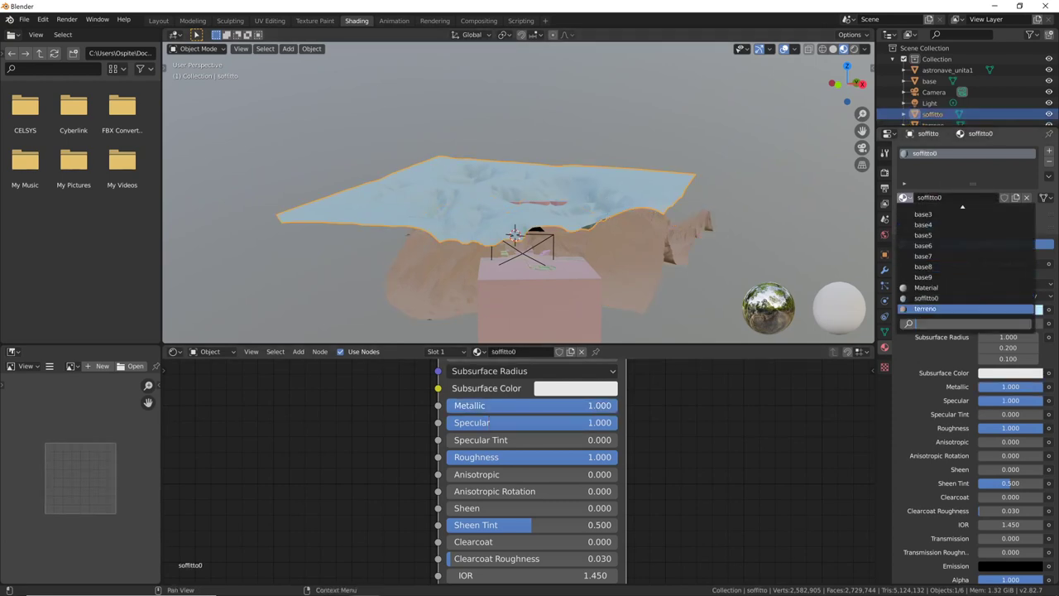
pyautogui.click(925, 309)
pyautogui.moveTo(726, 297); pyautogui.dragTo(729, 292, button='middle')
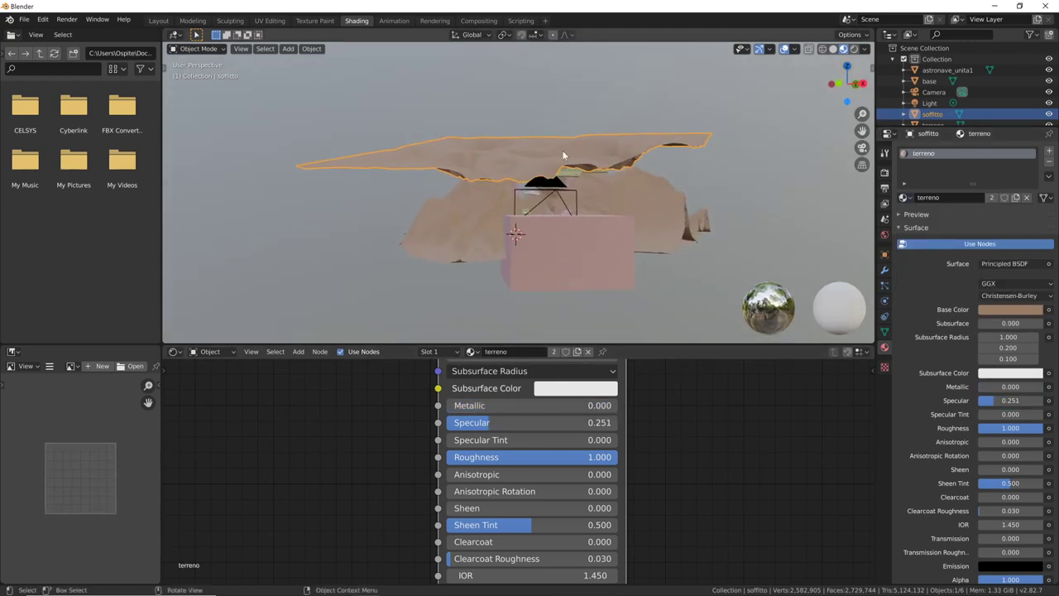
pyautogui.press('KP_0')
# Select the base and make base0 dark grey with roughness 0.222 and specular 0.736
pyautogui.click(642, 257)
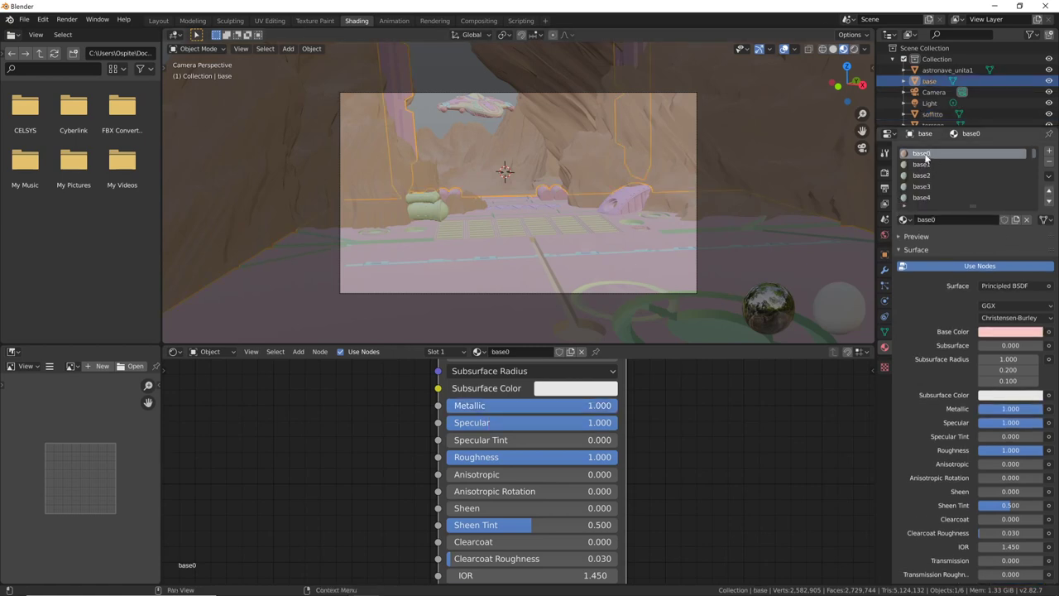
pyautogui.click(1007, 333)
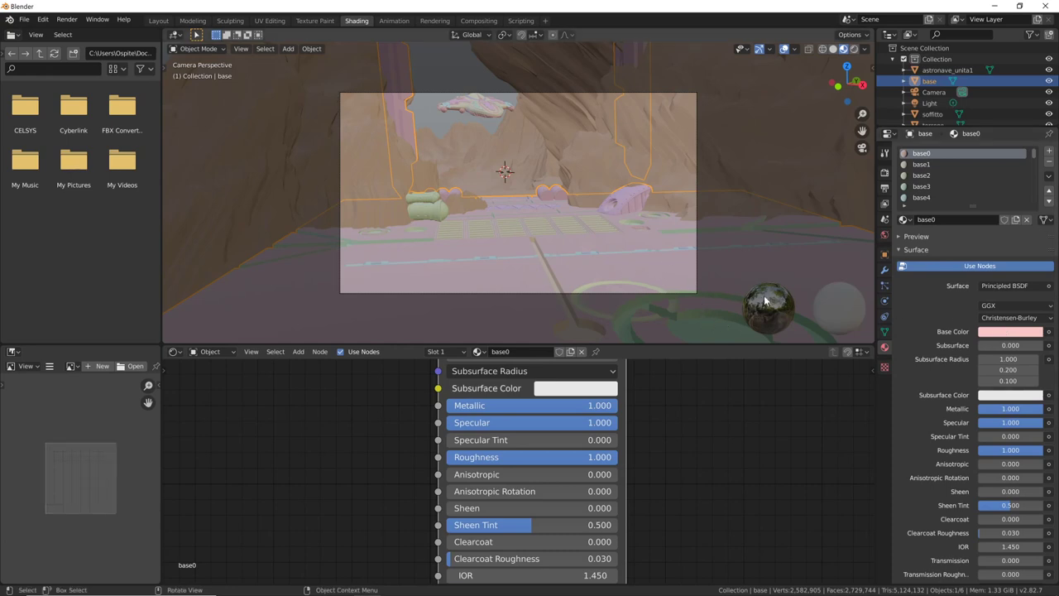
pyautogui.click(1011, 333)
pyautogui.moveTo(1032, 203); pyautogui.dragTo(1033, 210)
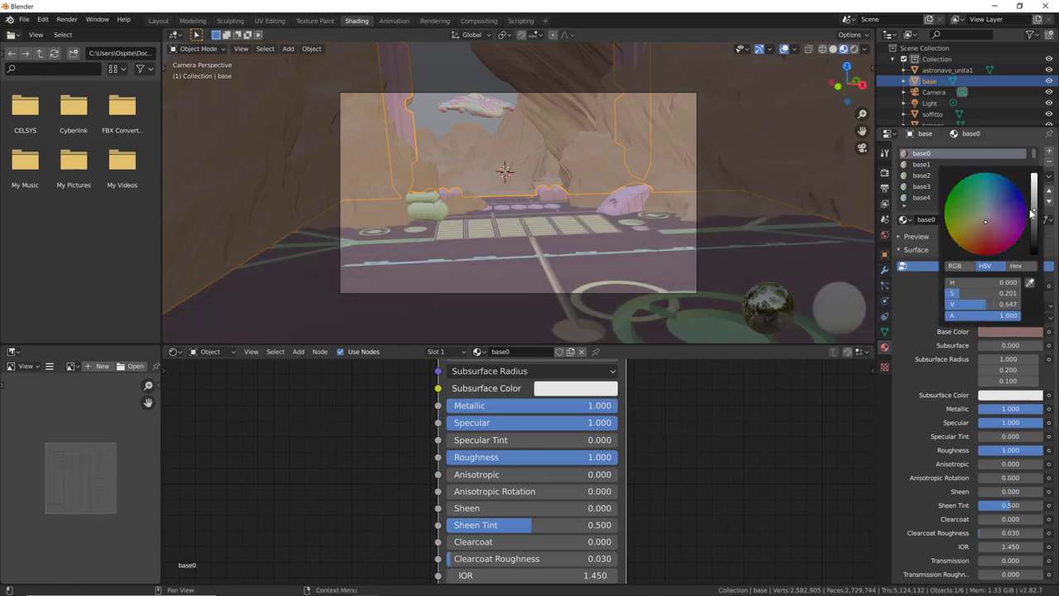
pyautogui.click(984, 221)
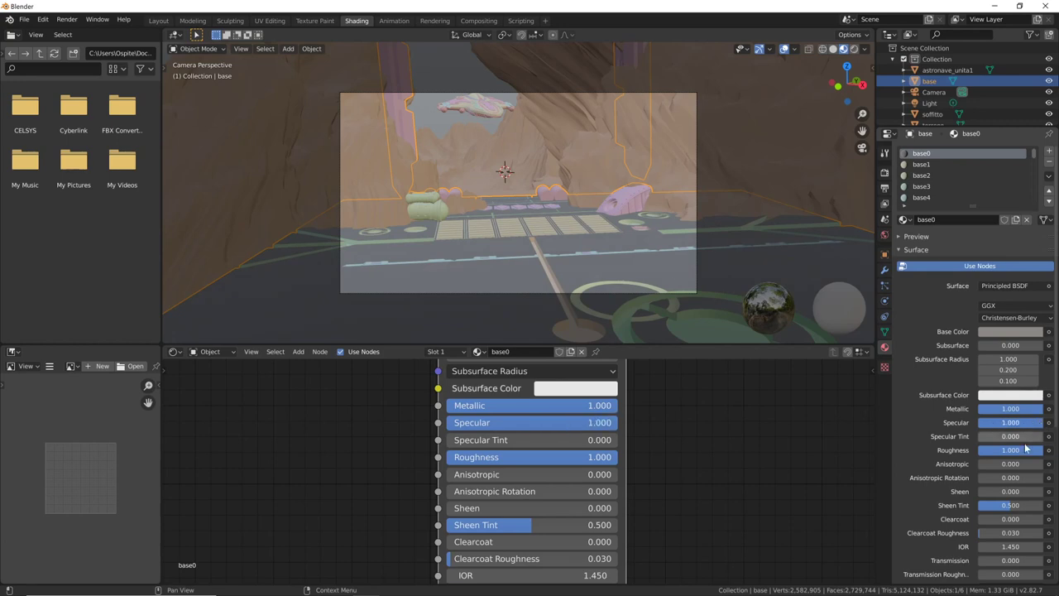
pyautogui.moveTo(1030, 454); pyautogui.dragTo(984, 453)
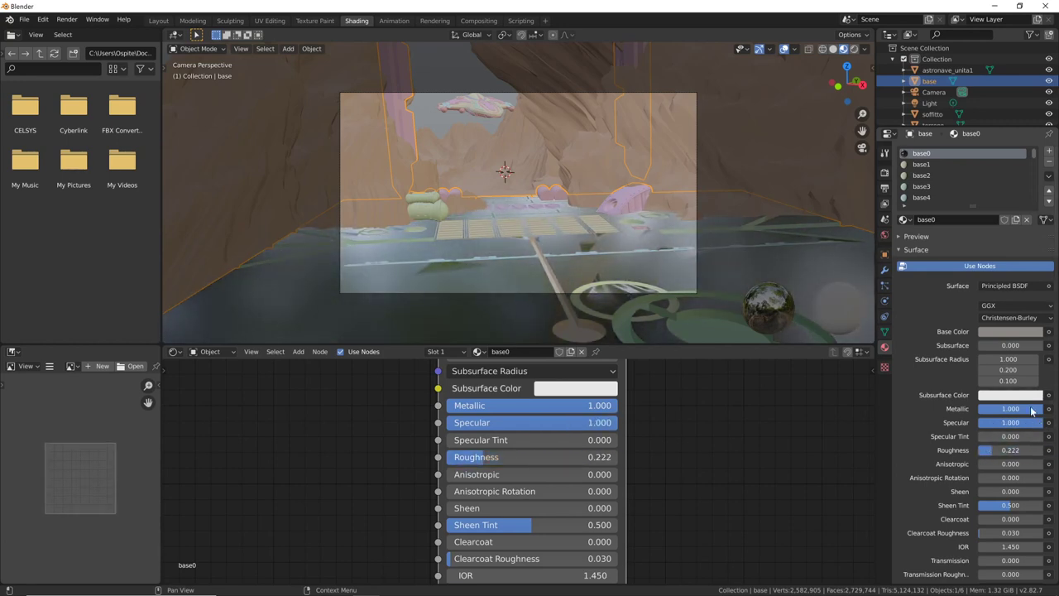
pyautogui.moveTo(1036, 425); pyautogui.dragTo(1018, 425)
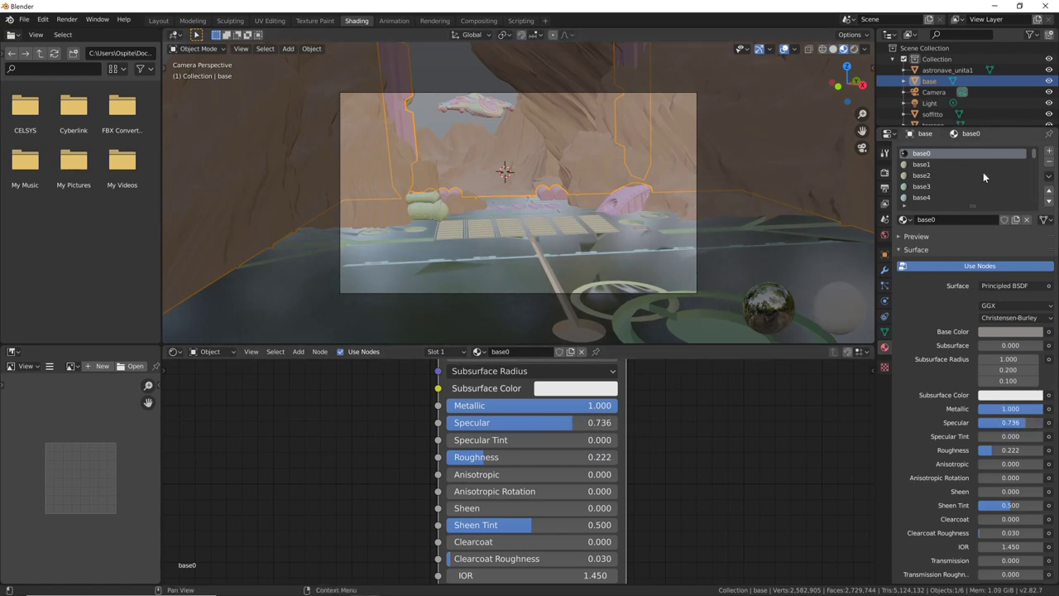
pyautogui.click(960, 165)
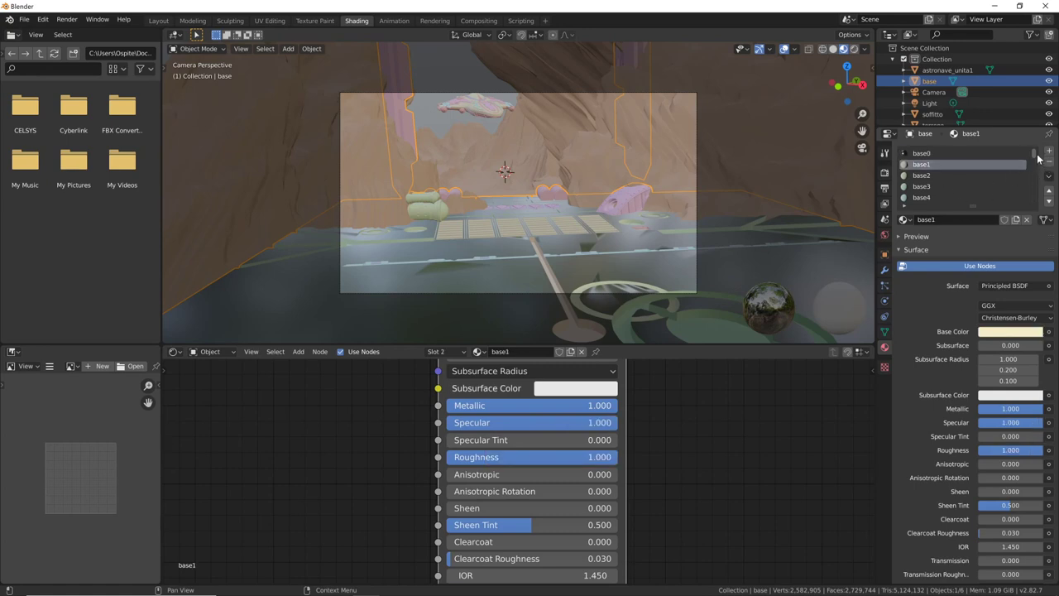
# Set the base14 material's base colour to pink
pyautogui.scroll(-2, 1035, 161)
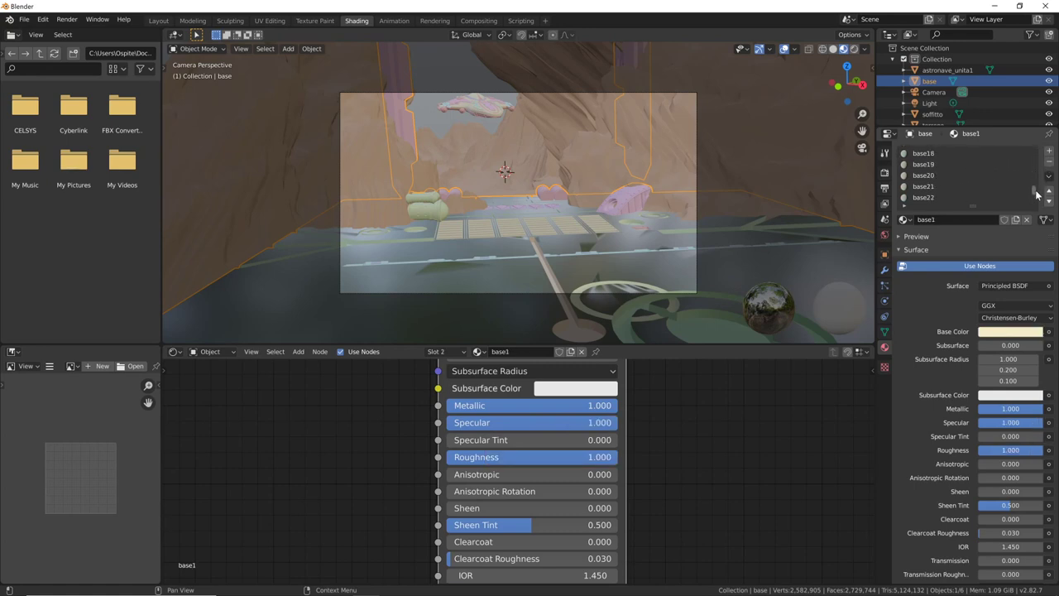
pyautogui.moveTo(1038, 192)
pyautogui.mouseDown()
pyautogui.moveTo(1037, 157)
pyautogui.moveTo(1037, 184)
pyautogui.mouseUp()
pyautogui.click(944, 175)
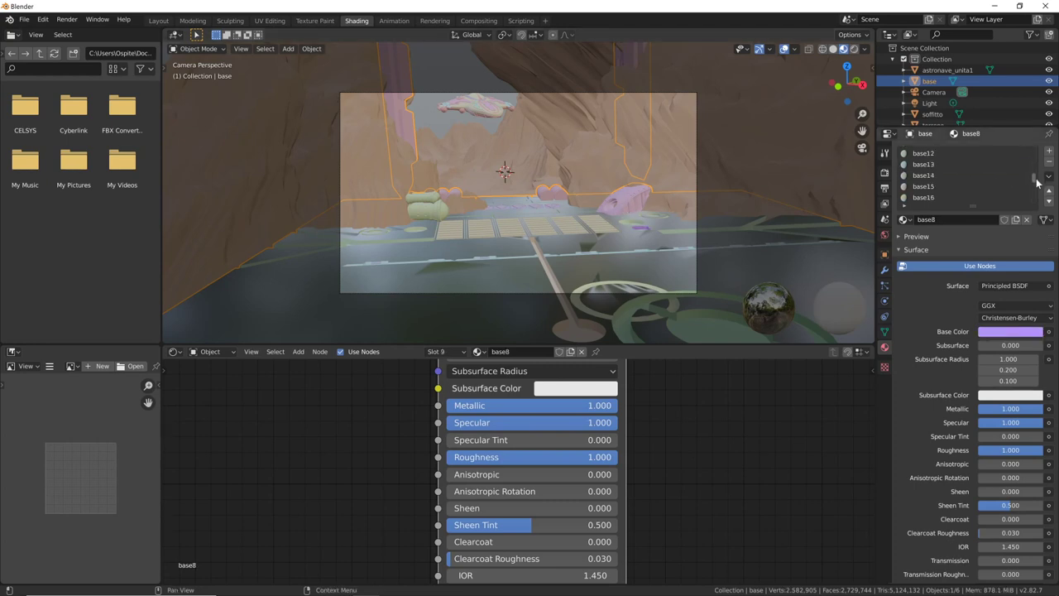
pyautogui.click(910, 177)
pyautogui.click(1008, 331)
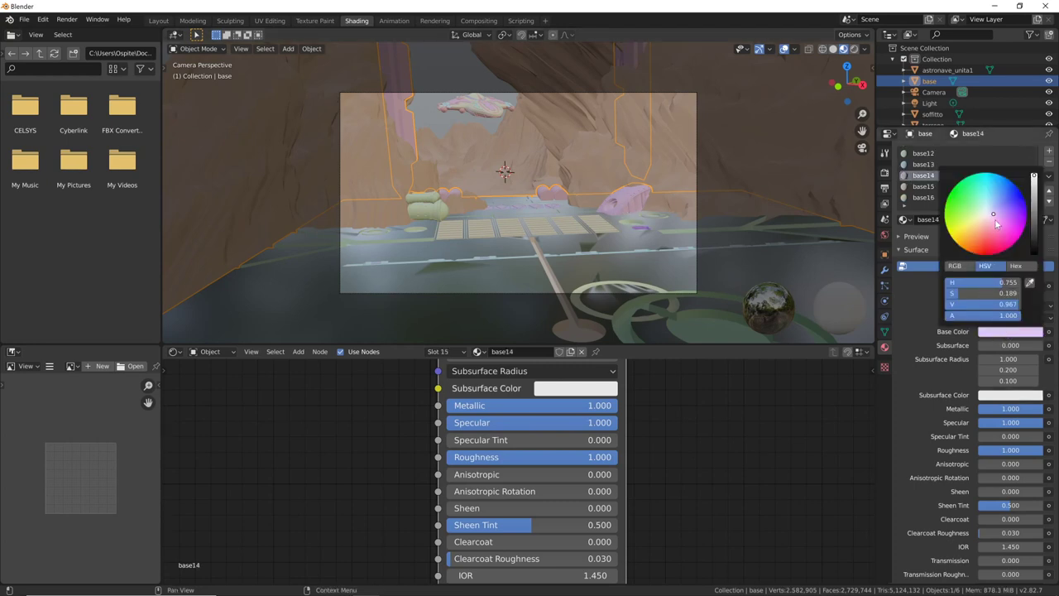
pyautogui.moveTo(981, 232); pyautogui.dragTo(1001, 236)
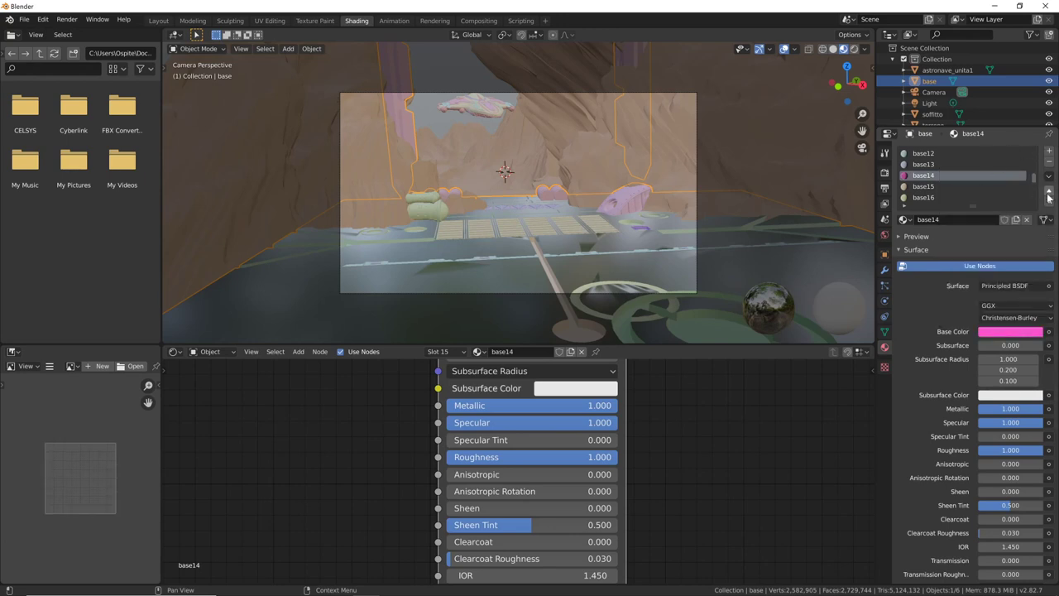
# Give base18 a pale bluish base colour and roughness 0.264
pyautogui.moveTo(1035, 182); pyautogui.dragTo(1034, 187)
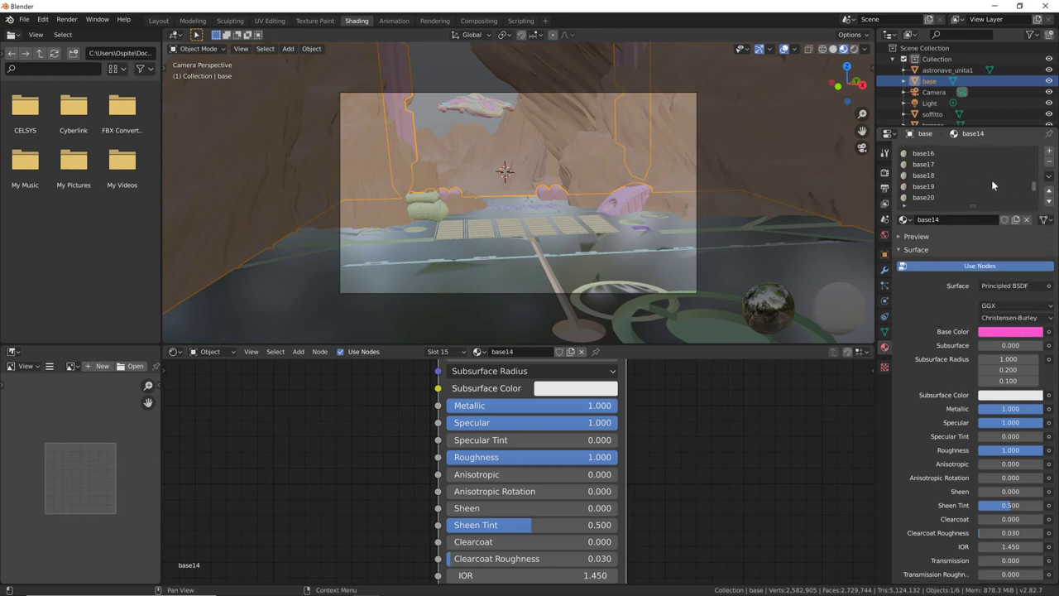
pyautogui.click(948, 176)
pyautogui.click(1006, 331)
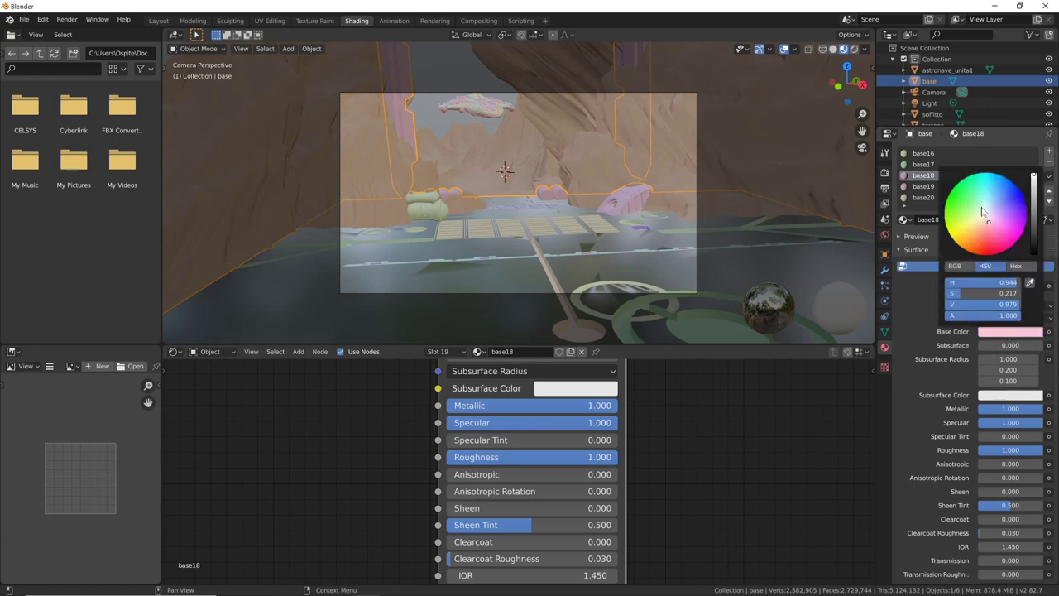
pyautogui.moveTo(982, 214)
pyautogui.mouseDown()
pyautogui.moveTo(995, 232)
pyautogui.moveTo(986, 202)
pyautogui.mouseUp()
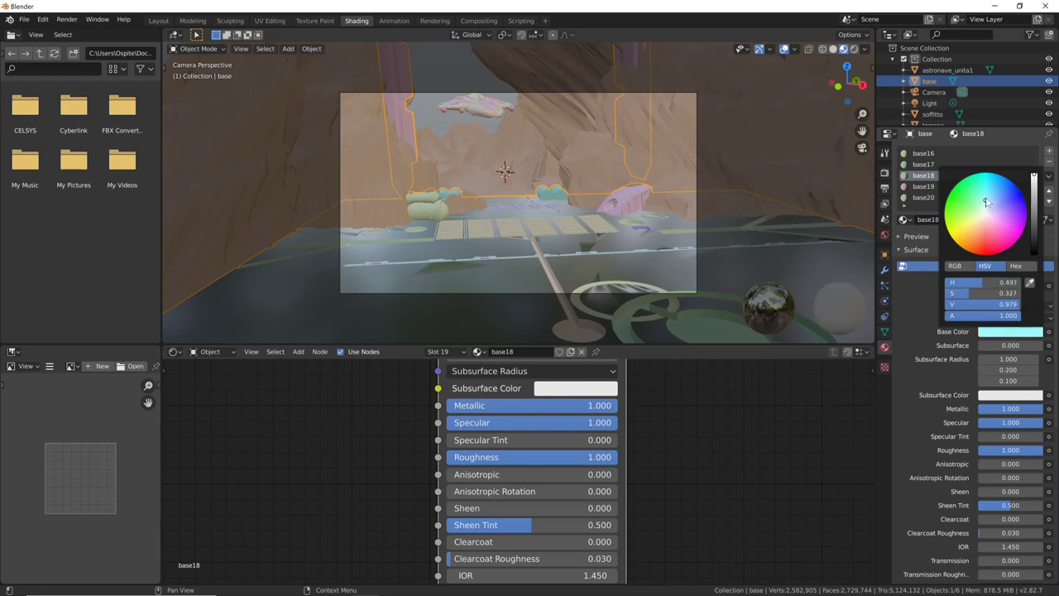
pyautogui.moveTo(986, 202); pyautogui.dragTo(1037, 210)
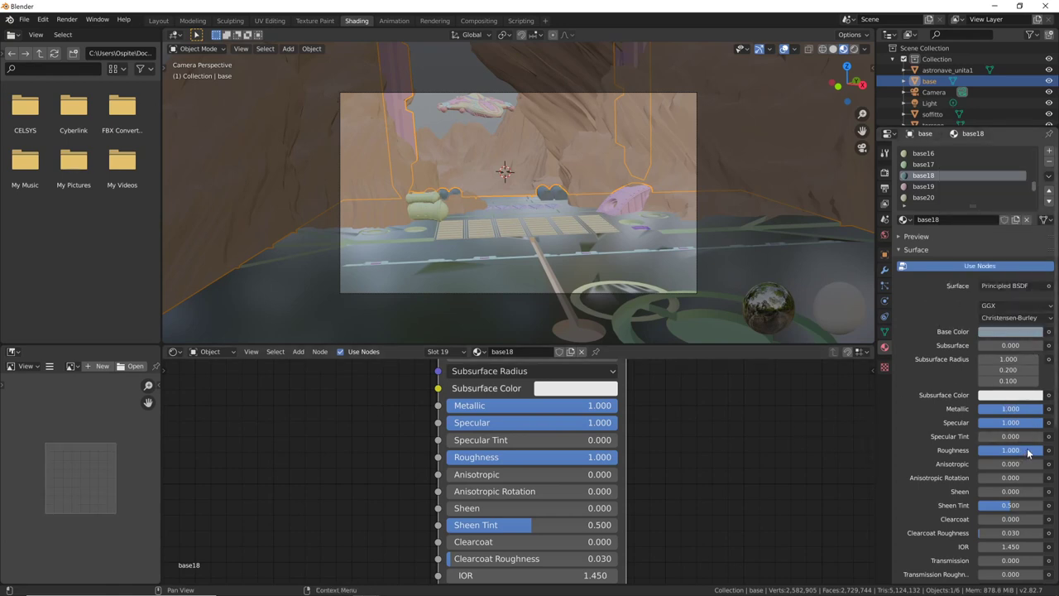
pyautogui.moveTo(1028, 452); pyautogui.dragTo(972, 449)
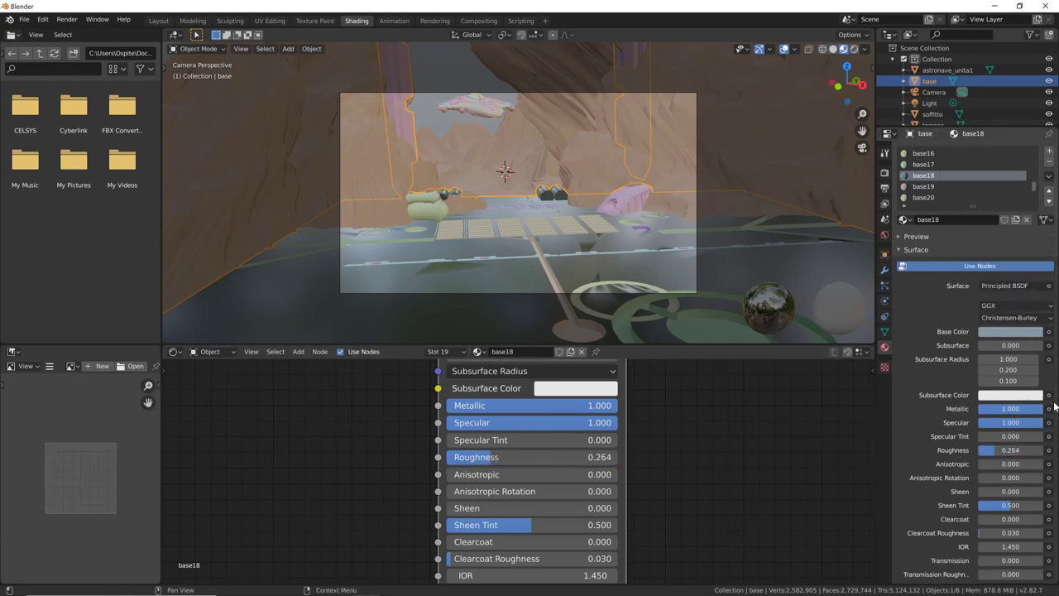
# Rename the base18 material to barili
pyautogui.doubleClick(931, 219)
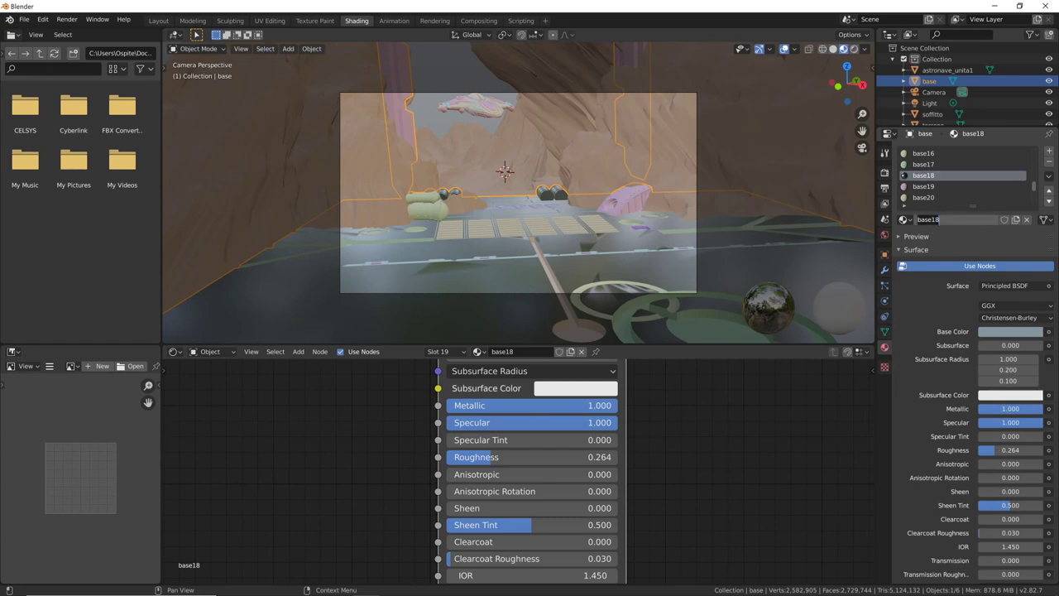
pyautogui.write('barril')
pyautogui.press('Return')
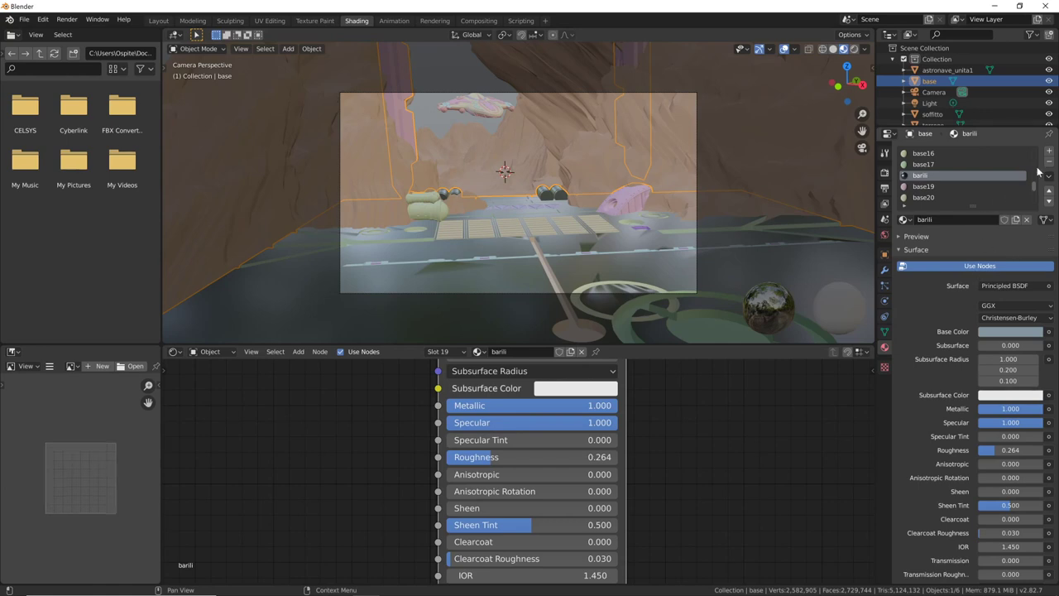
# Remove the trailing material slots from base26 down toward base1
pyautogui.moveTo(1038, 189); pyautogui.dragTo(1034, 197)
pyautogui.click(1022, 199)
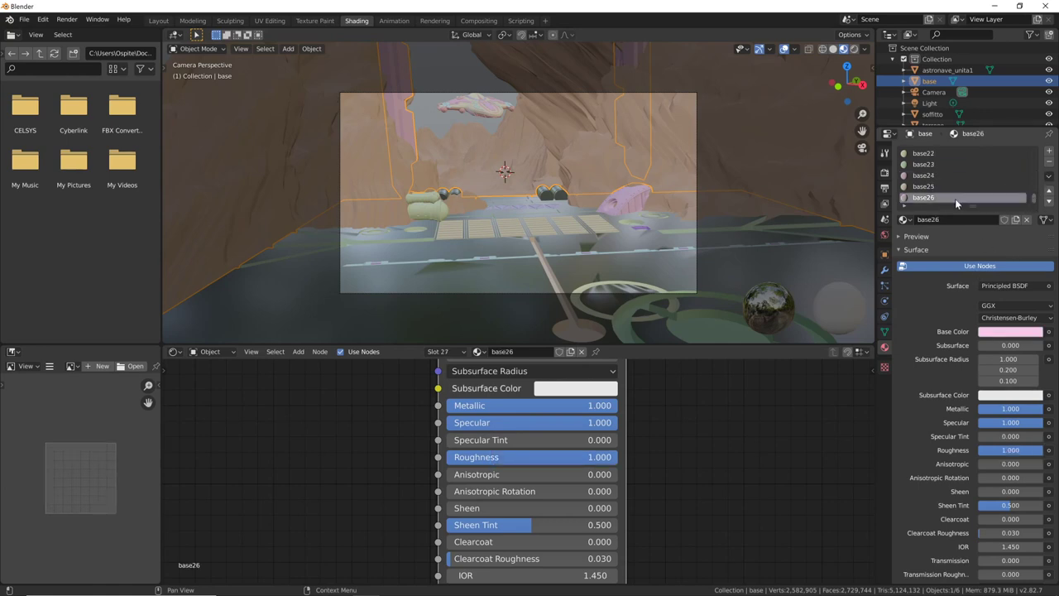
pyautogui.click(1049, 163)
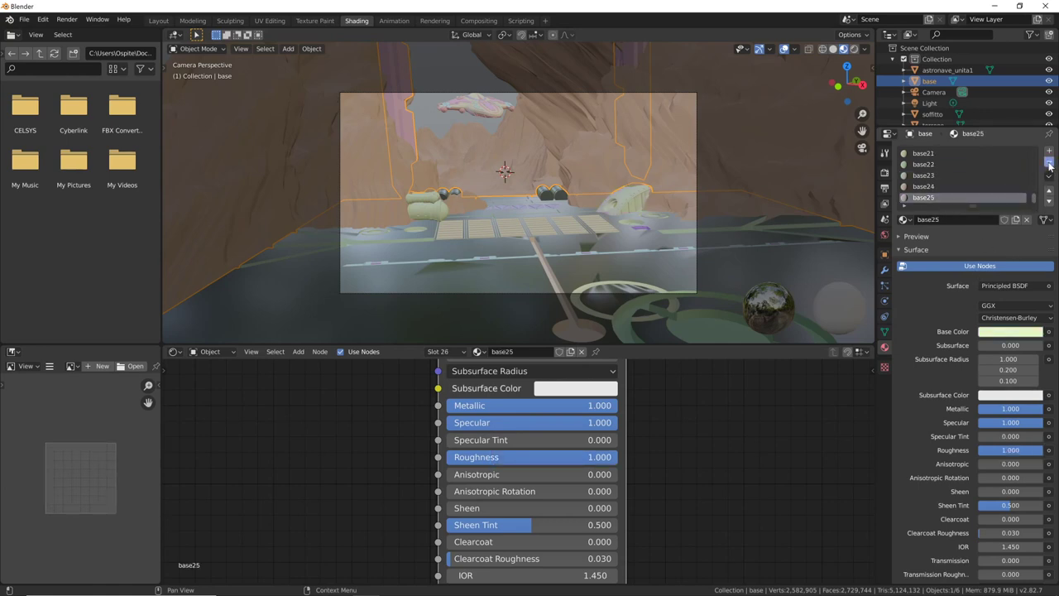
pyautogui.click(1049, 163)
pyautogui.click(1049, 163)
pyautogui.click(1050, 164)
pyautogui.click(1050, 163)
pyautogui.click(1050, 164)
pyautogui.click(1049, 163)
pyautogui.click(1050, 164)
pyautogui.click(1051, 164)
pyautogui.click(1051, 164)
pyautogui.click(1051, 165)
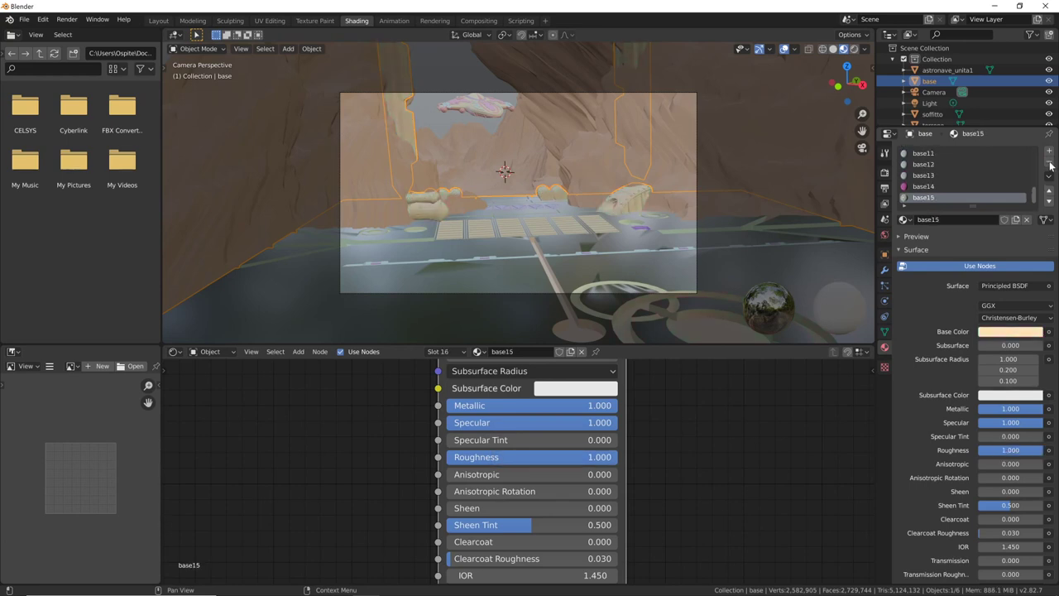
pyautogui.click(1050, 165)
pyautogui.click(1051, 164)
pyautogui.click(1050, 164)
pyautogui.click(1051, 165)
pyautogui.click(1051, 165)
pyautogui.click(1051, 165)
pyautogui.click(1051, 165)
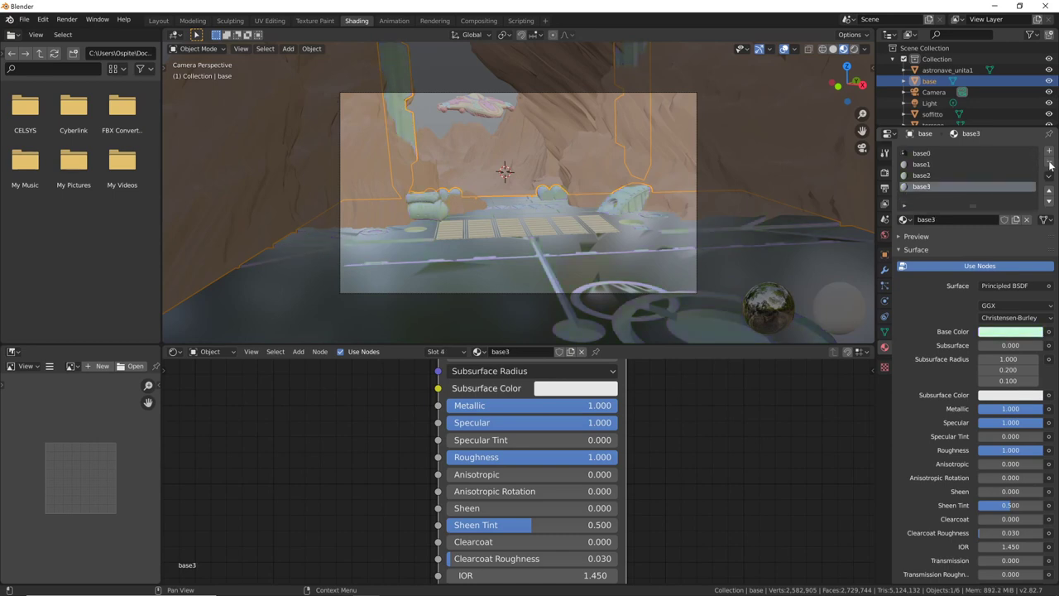
pyautogui.click(1050, 164)
pyautogui.click(1051, 165)
pyautogui.click(1051, 165)
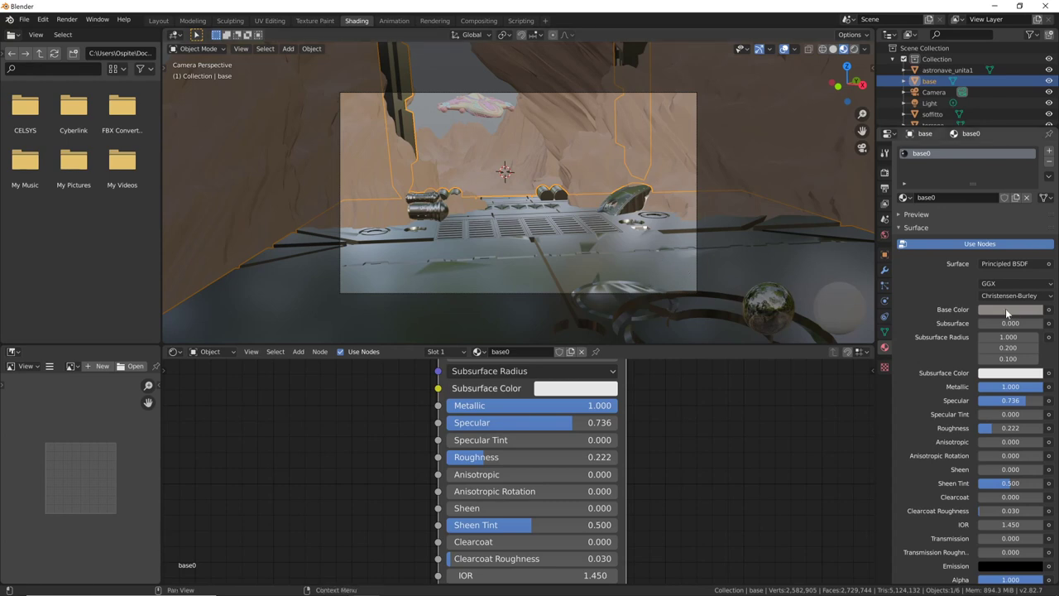
# Inspect the terreno and spaceship astronave_unita1 materials, then go back to Layout
pyautogui.click(671, 177)
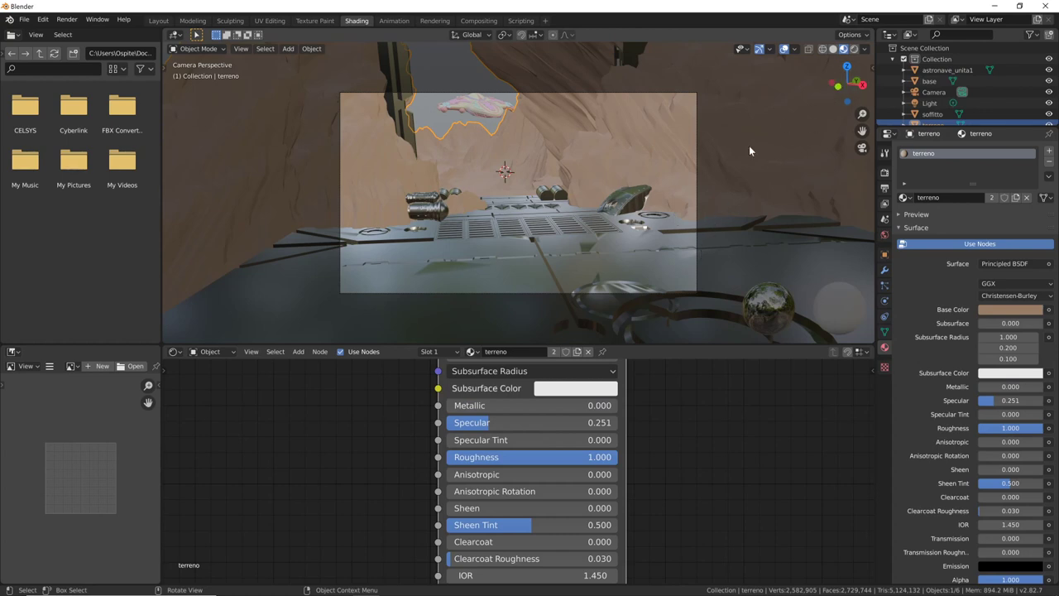
pyautogui.click(490, 109)
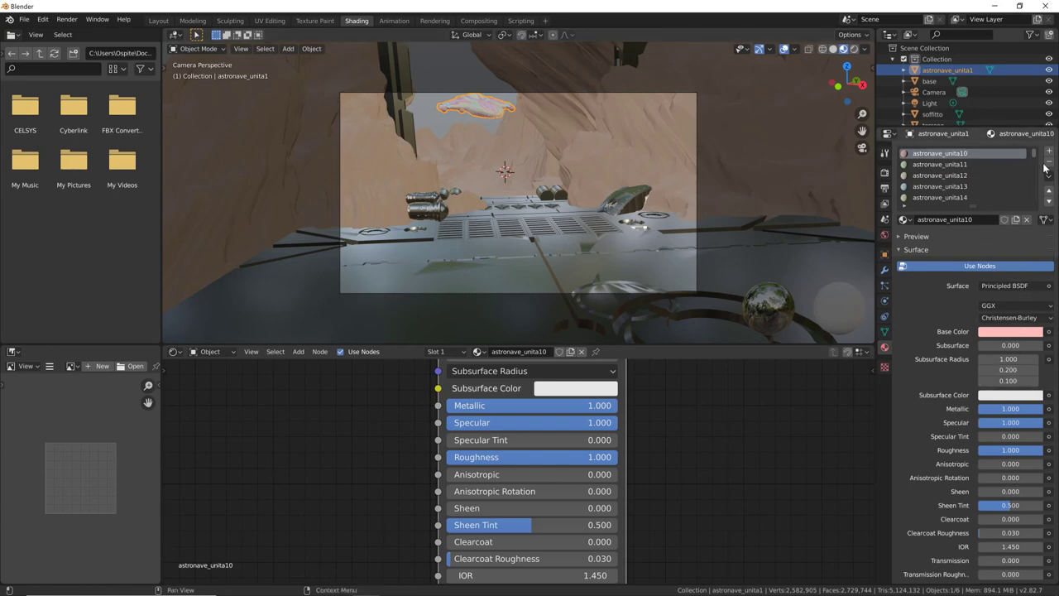
pyautogui.click(160, 22)
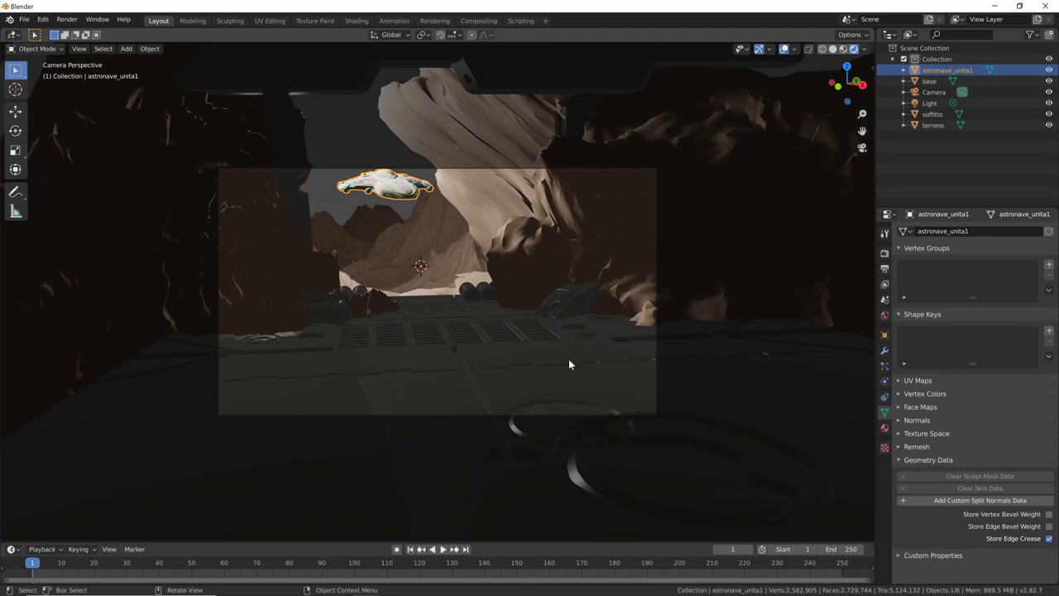
# Set the camera's focal length to 35 mm
pyautogui.click(614, 335)
pyautogui.click(632, 169)
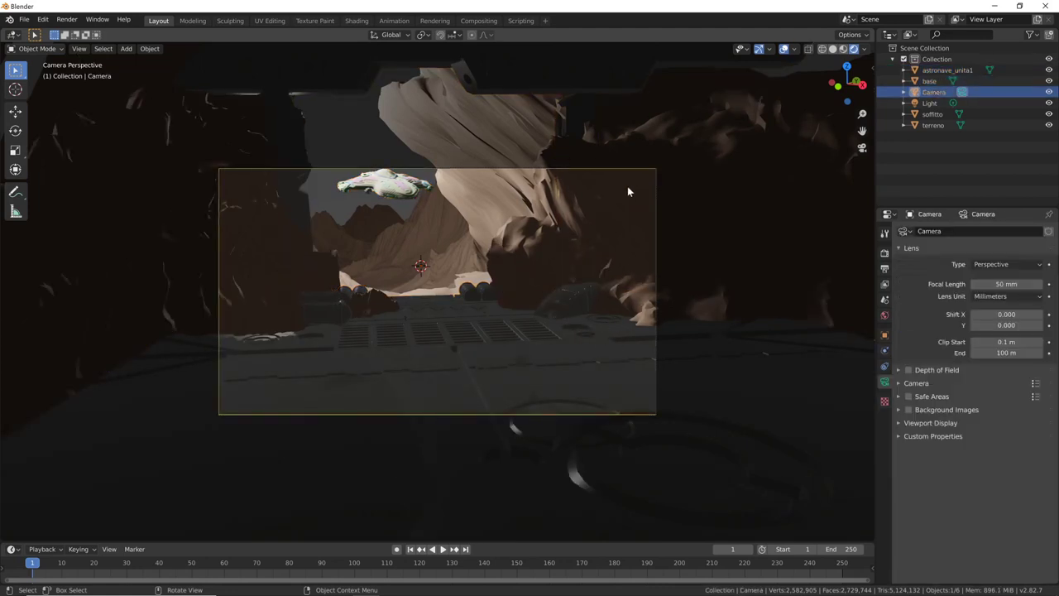
pyautogui.click(885, 315)
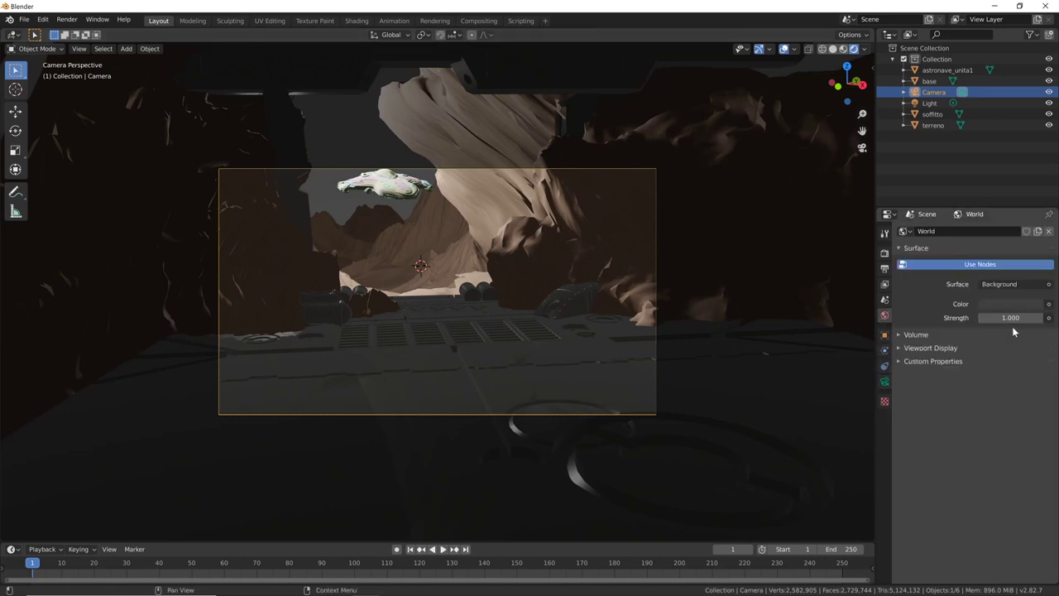
pyautogui.click(884, 381)
pyautogui.click(995, 284)
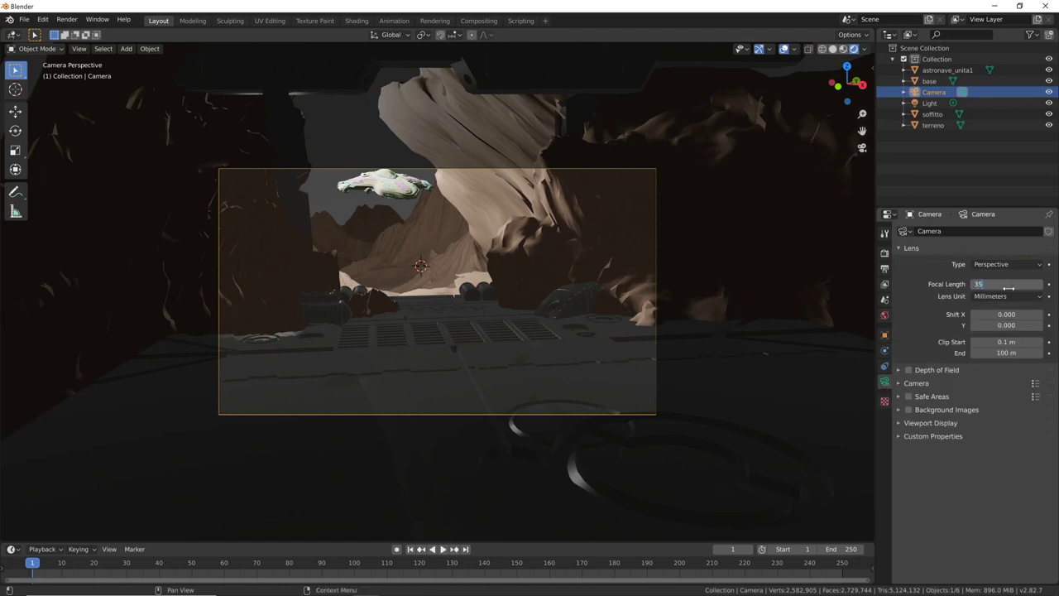
pyautogui.press('Return')
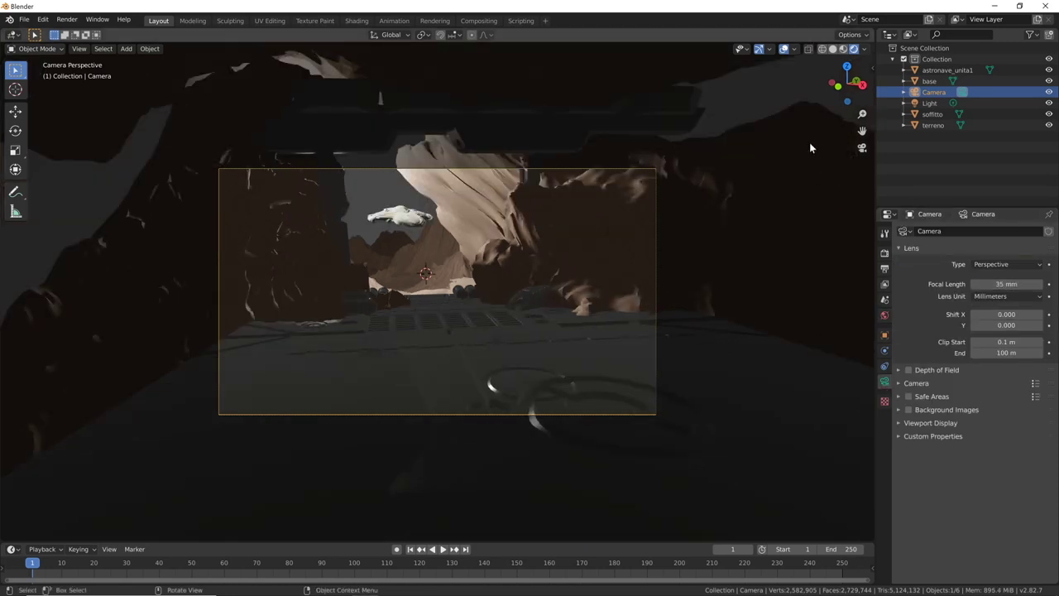
# Lock the camera to the view, re-aim it at the canyon and spaceship, then unlock it
pyautogui.press('n')
pyautogui.click(868, 121)
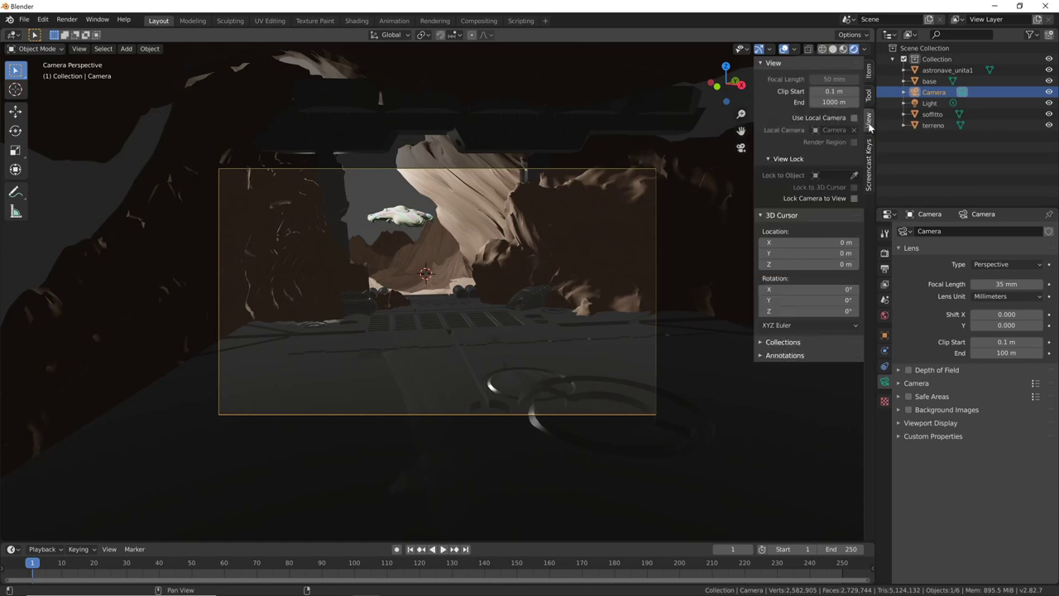
pyautogui.click(854, 199)
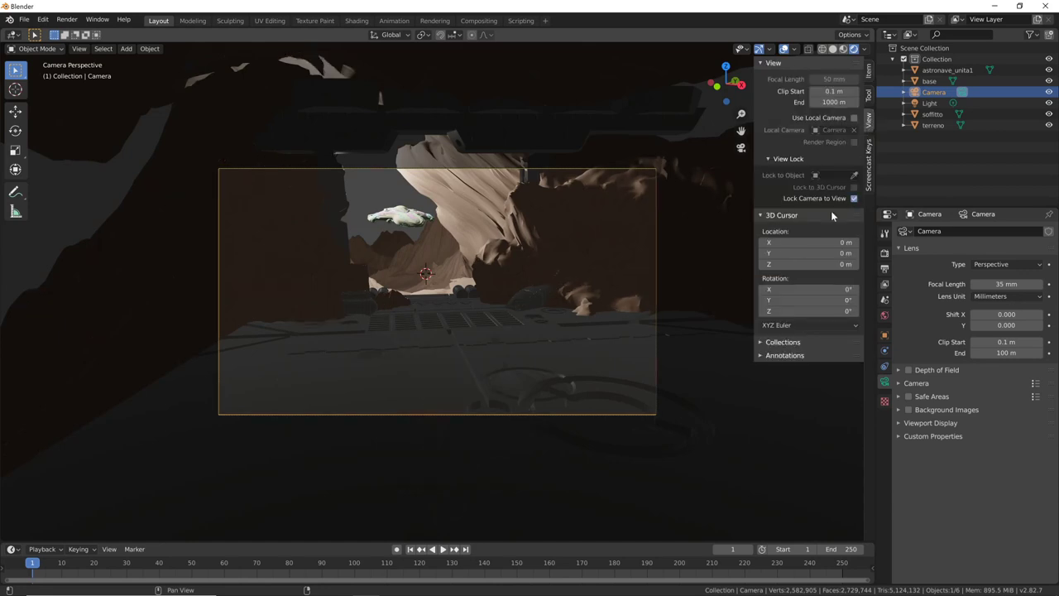
pyautogui.moveTo(556, 275)
pyautogui.mouseDown(button='middle')
pyautogui.moveTo(552, 301)
pyautogui.moveTo(569, 288)
pyautogui.moveTo(563, 304)
pyautogui.moveTo(587, 322)
pyautogui.moveTo(578, 324)
pyautogui.mouseUp(button='middle')
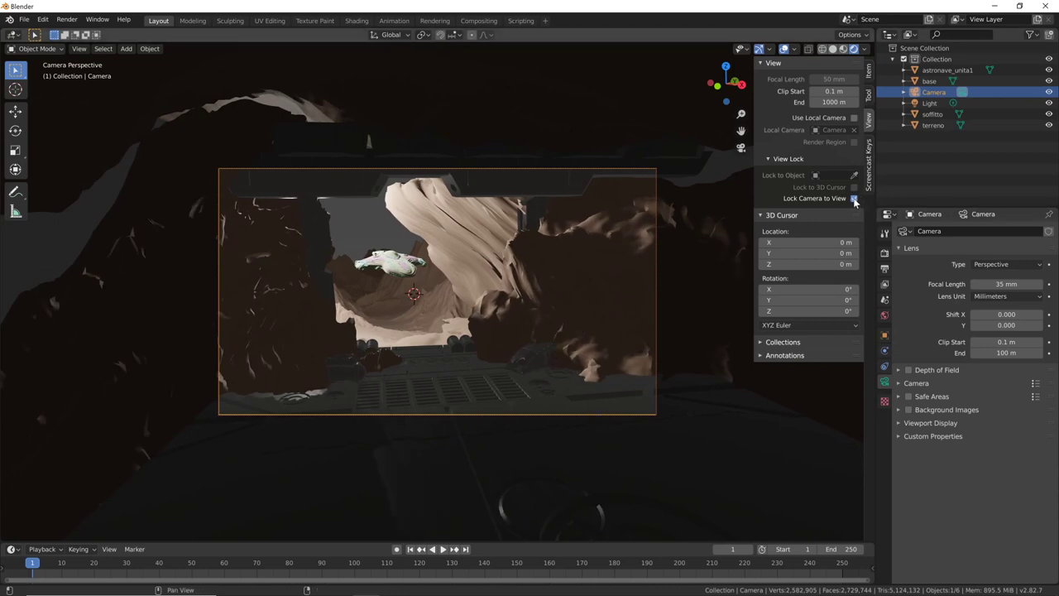
pyautogui.click(854, 200)
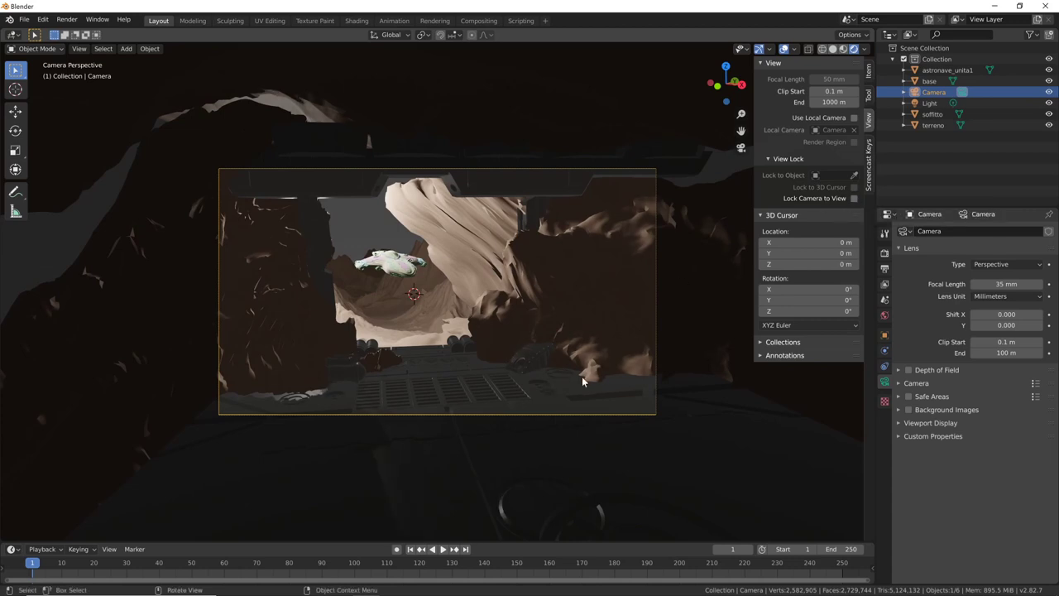
pyautogui.moveTo(613, 348)
pyautogui.keyDown('ctrl'); pyautogui.mouseDown(button='middle')
pyautogui.moveTo(624, 323)
pyautogui.moveTo(516, 342)
pyautogui.moveTo(599, 345)
pyautogui.moveTo(679, 373)
pyautogui.moveTo(471, 427)
pyautogui.moveTo(614, 377)
pyautogui.moveTo(648, 210)
pyautogui.mouseUp(button='middle'); pyautogui.keyUp('ctrl')
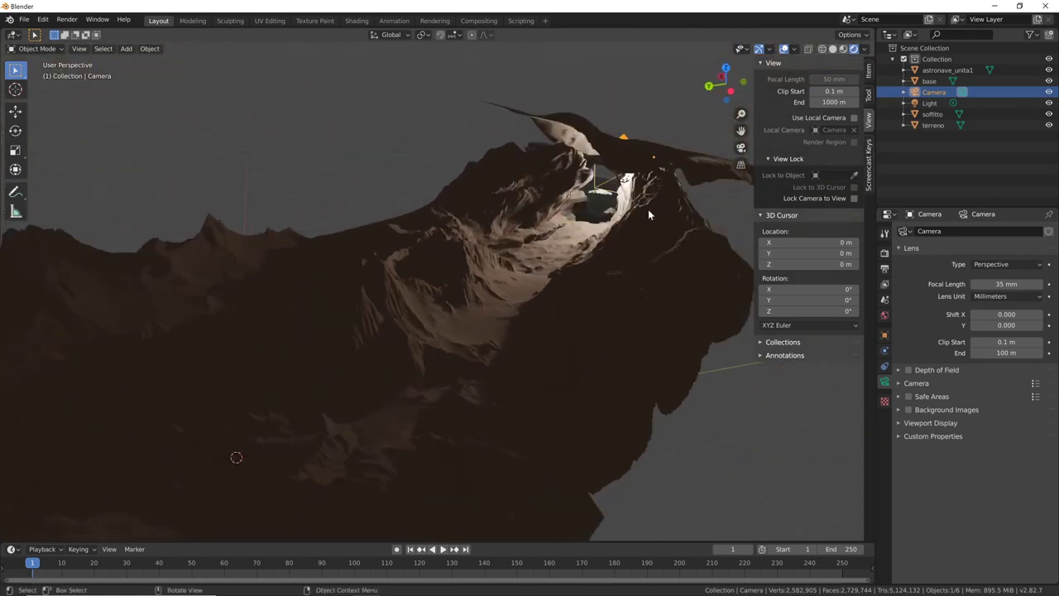
# Move the light to a new position and change it to a Sun
pyautogui.click(653, 159)
pyautogui.moveTo(671, 244)
pyautogui.mouseDown(button='middle')
pyautogui.moveTo(700, 222)
pyautogui.moveTo(685, 235)
pyautogui.mouseUp(button='middle')
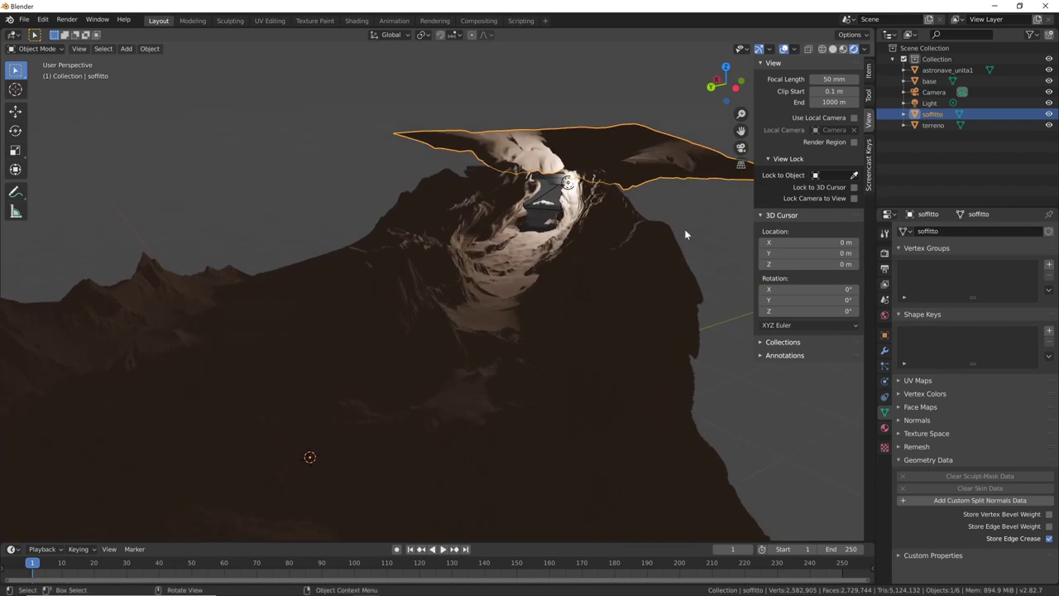
pyautogui.click(568, 183)
pyautogui.moveTo(568, 184)
pyautogui.mouseDown(button='middle')
pyautogui.moveTo(623, 257)
pyautogui.moveTo(699, 255)
pyautogui.moveTo(543, 240)
pyautogui.moveTo(557, 243)
pyautogui.mouseUp(button='middle')
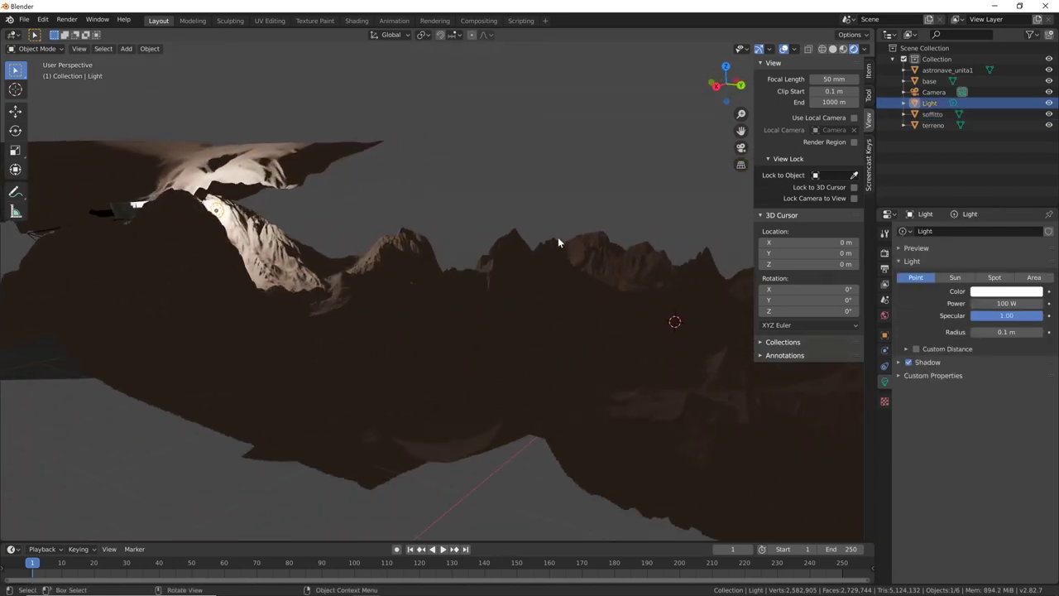
pyautogui.press('g')
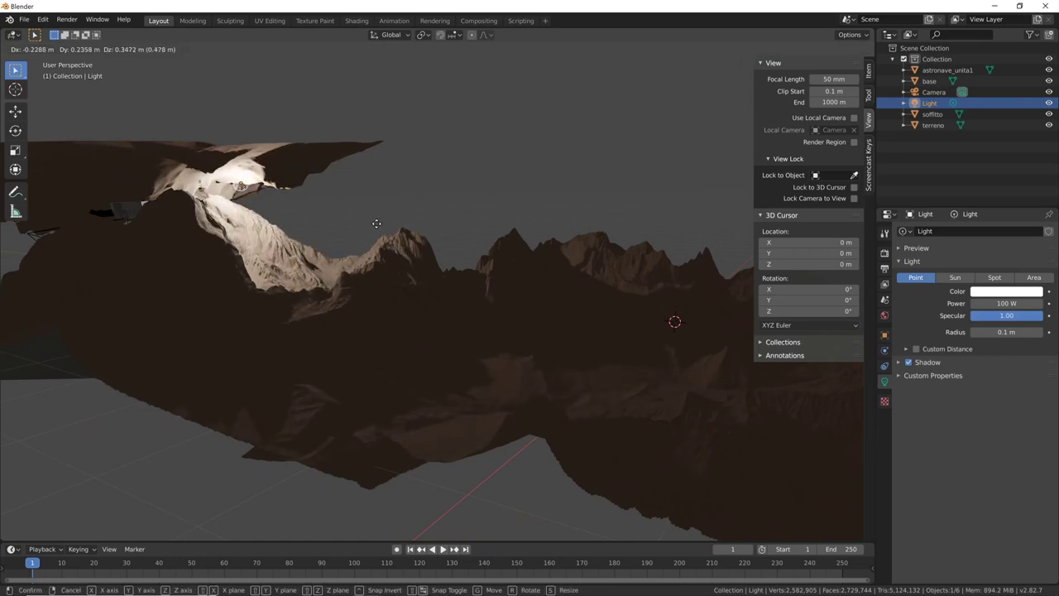
pyautogui.click(375, 227)
pyautogui.click(955, 277)
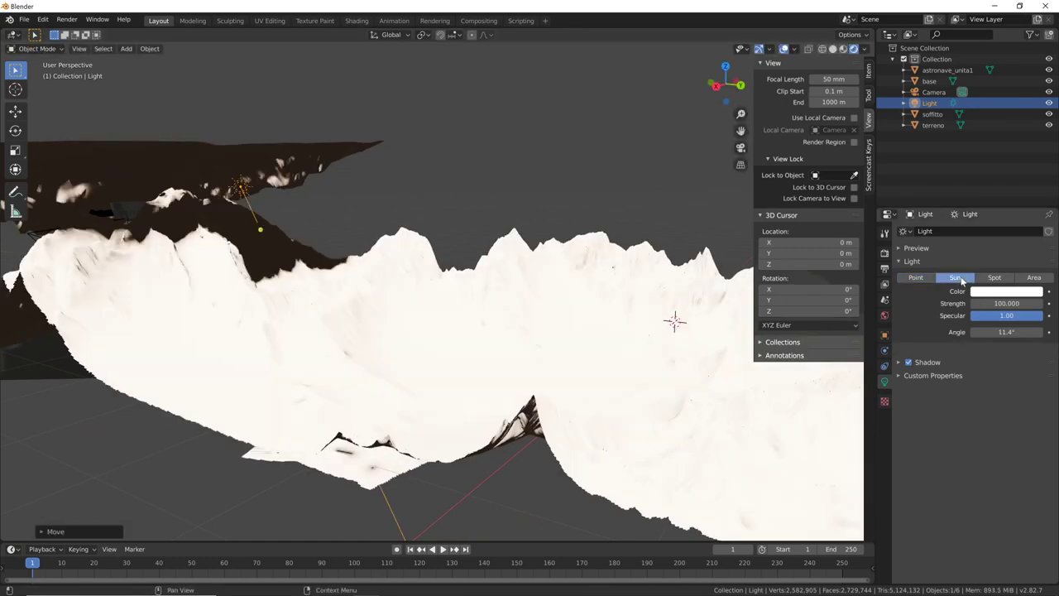
# Tilt the sun toward the hangar and set its strength to 10
pyautogui.moveTo(613, 342); pyautogui.dragTo(496, 354, button='middle')
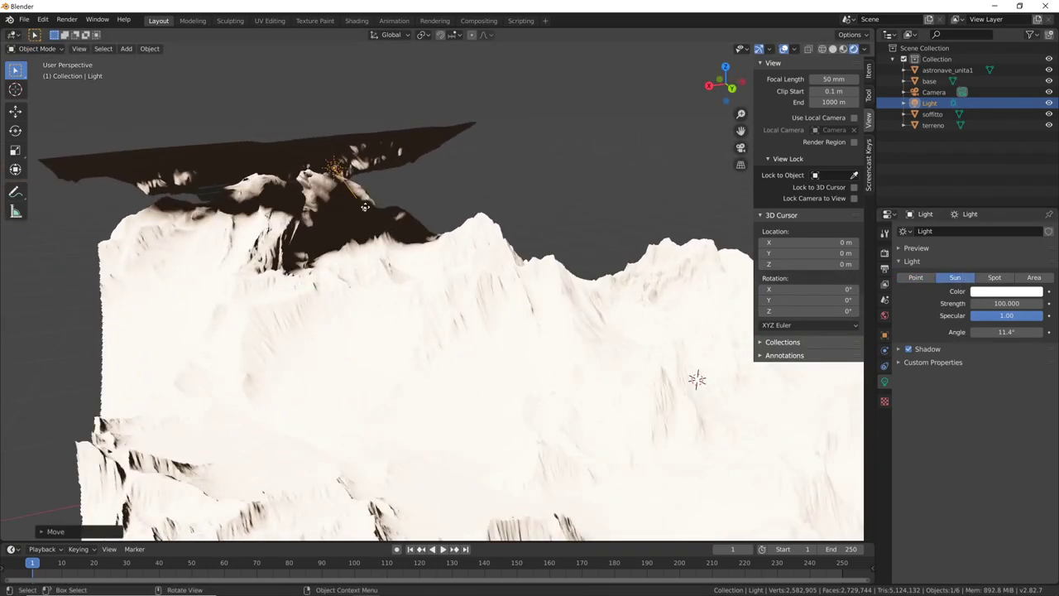
pyautogui.moveTo(338, 207); pyautogui.dragTo(329, 221, button='middle')
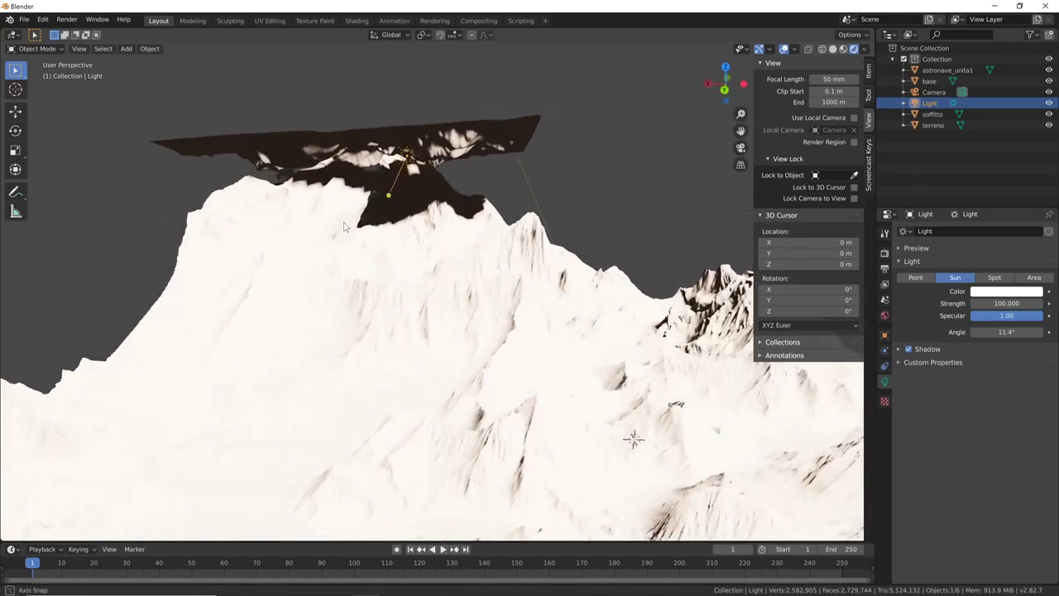
pyautogui.moveTo(425, 207); pyautogui.dragTo(418, 207)
pyautogui.click(1006, 303)
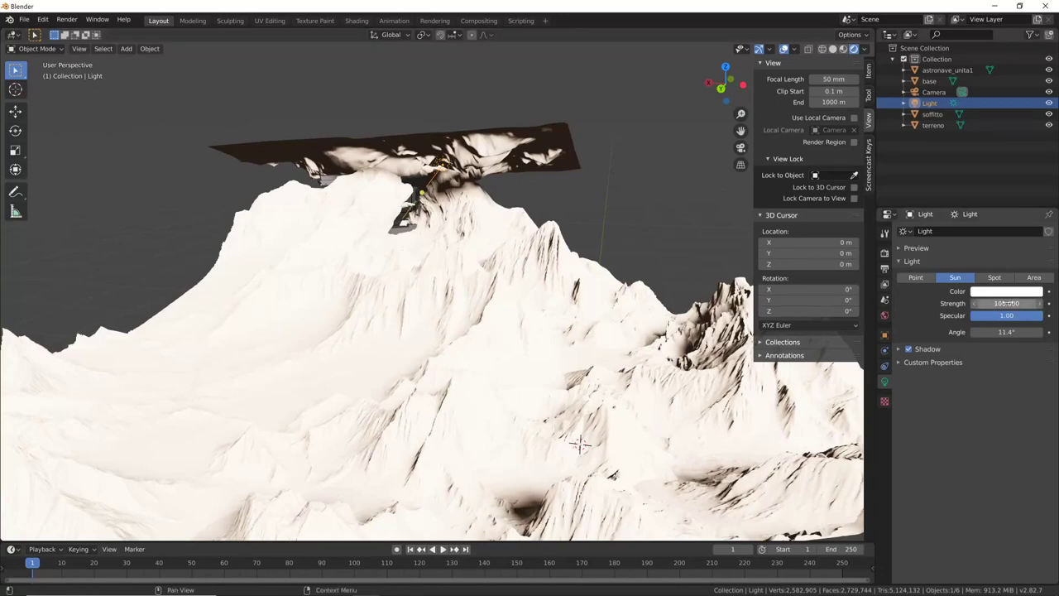
pyautogui.write('10')
pyautogui.press('Return')
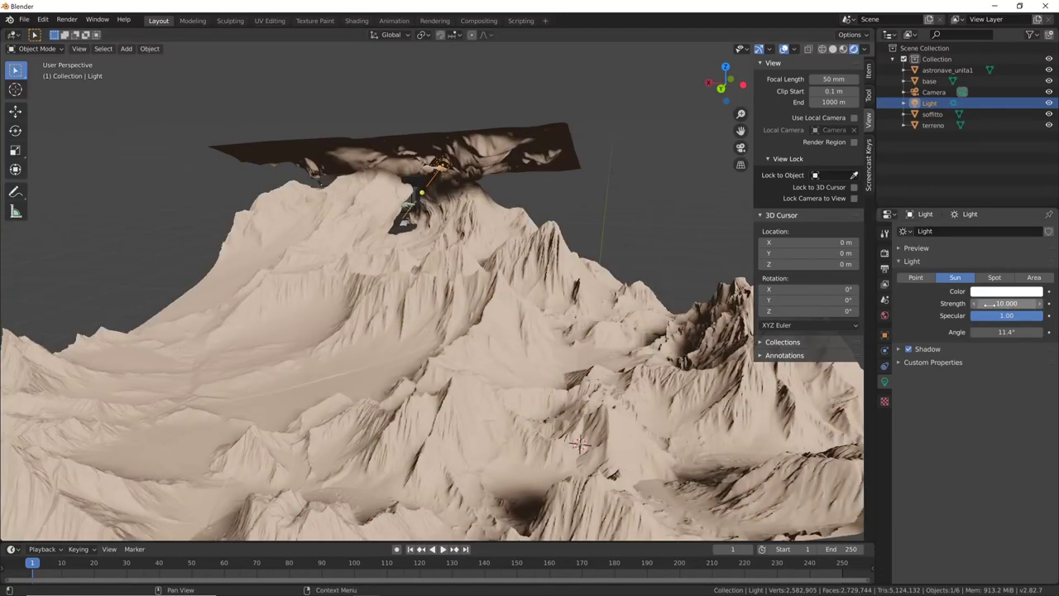
# Check the sunlit hangar through the camera view, then clear the selection
pyautogui.moveTo(476, 409); pyautogui.dragTo(496, 411, button='middle')
pyautogui.press('KP_0')
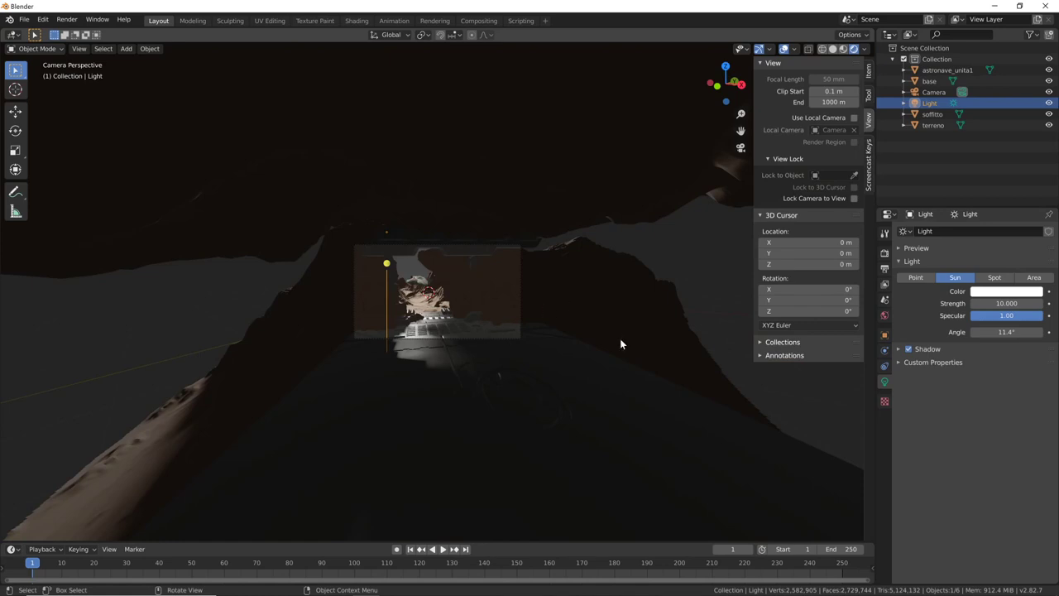
pyautogui.click(604, 356)
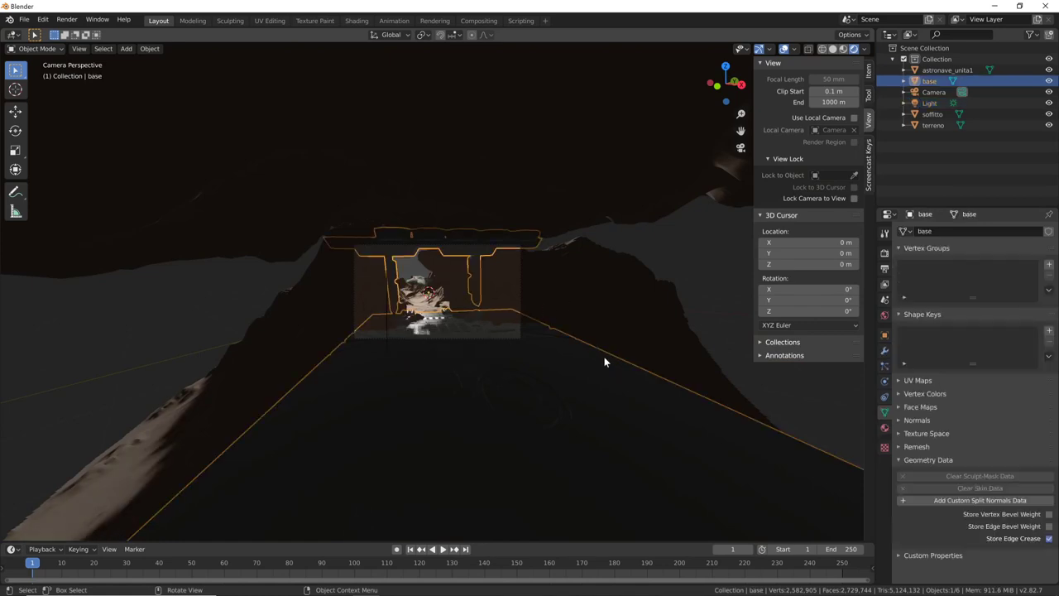
pyautogui.scroll(1, 599, 344)
pyautogui.scroll(2, 599, 342)
pyautogui.scroll(2, 608, 334)
pyautogui.scroll(1, 683, 323)
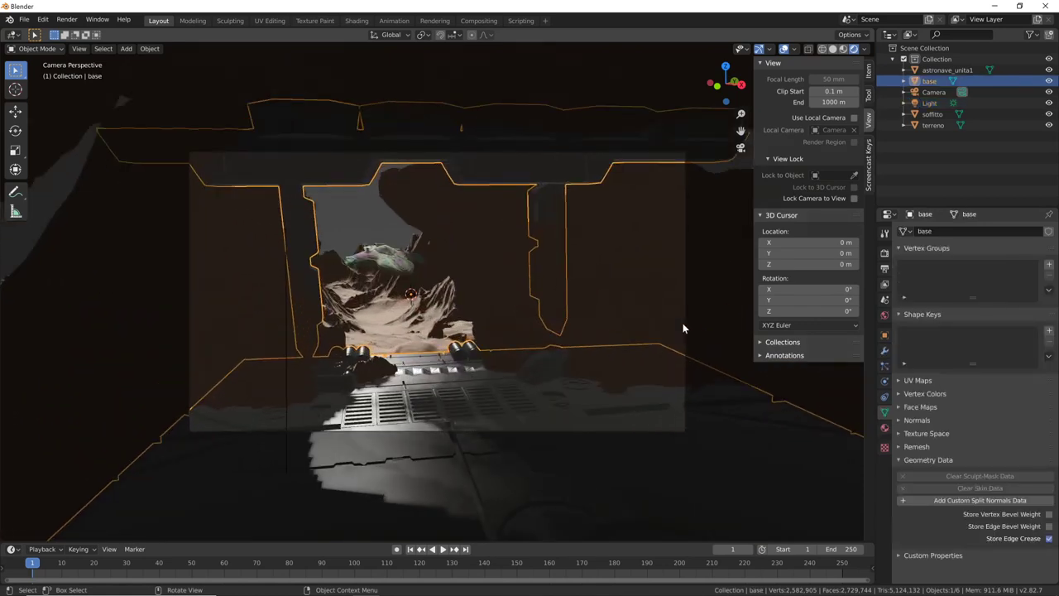
pyautogui.scroll(1, 687, 322)
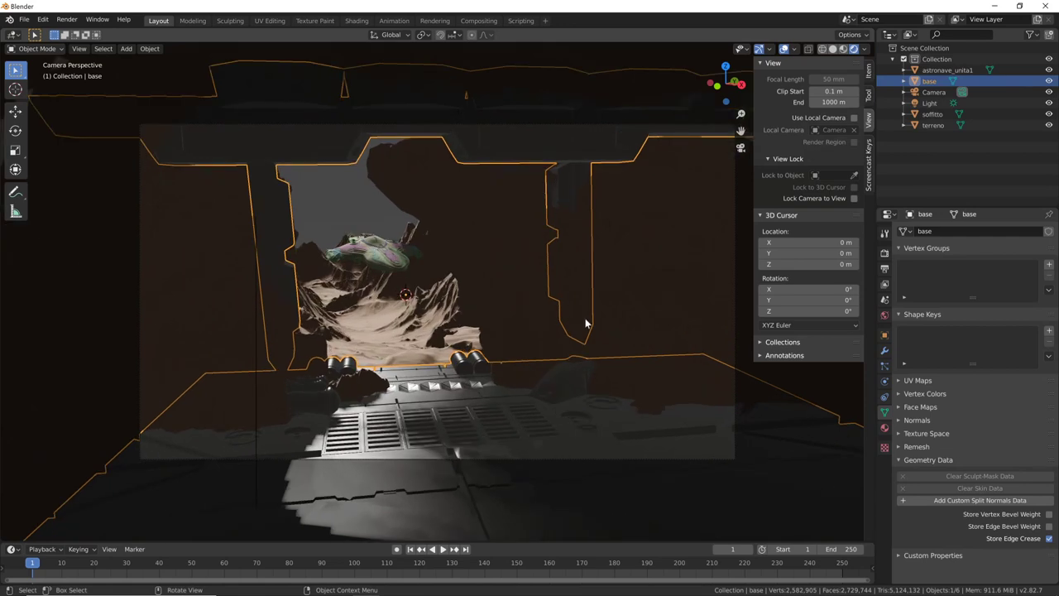
pyautogui.click(555, 270)
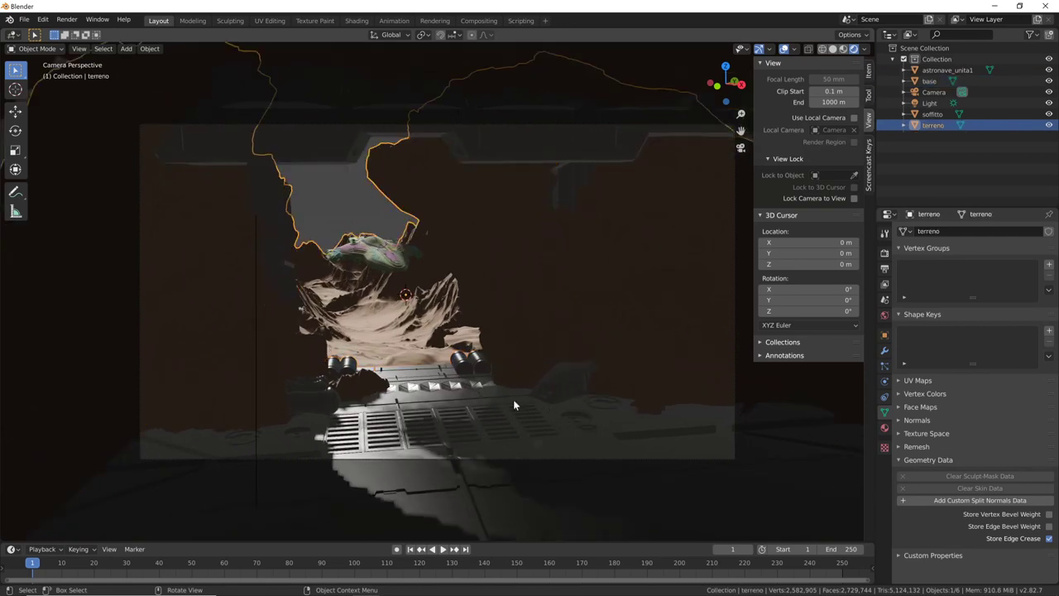
pyautogui.click(377, 222)
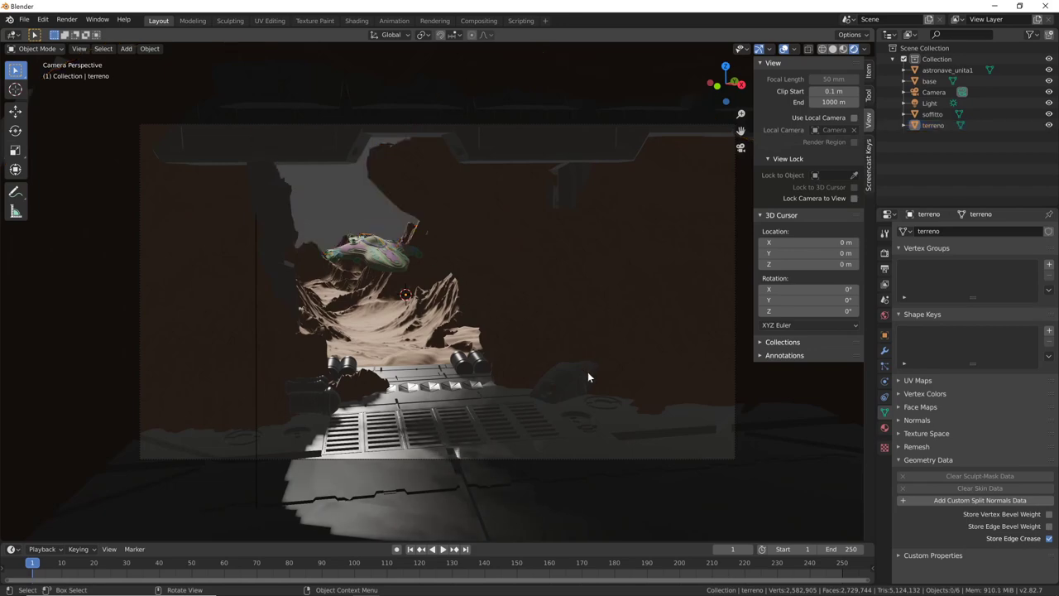
pyautogui.moveTo(588, 377)
pyautogui.mouseDown(button='middle')
pyautogui.moveTo(467, 358)
pyautogui.moveTo(497, 343)
pyautogui.mouseUp(button='middle')
# Add a mesh cube to the scene at the origin
pyautogui.hotkey('shift', 'a')
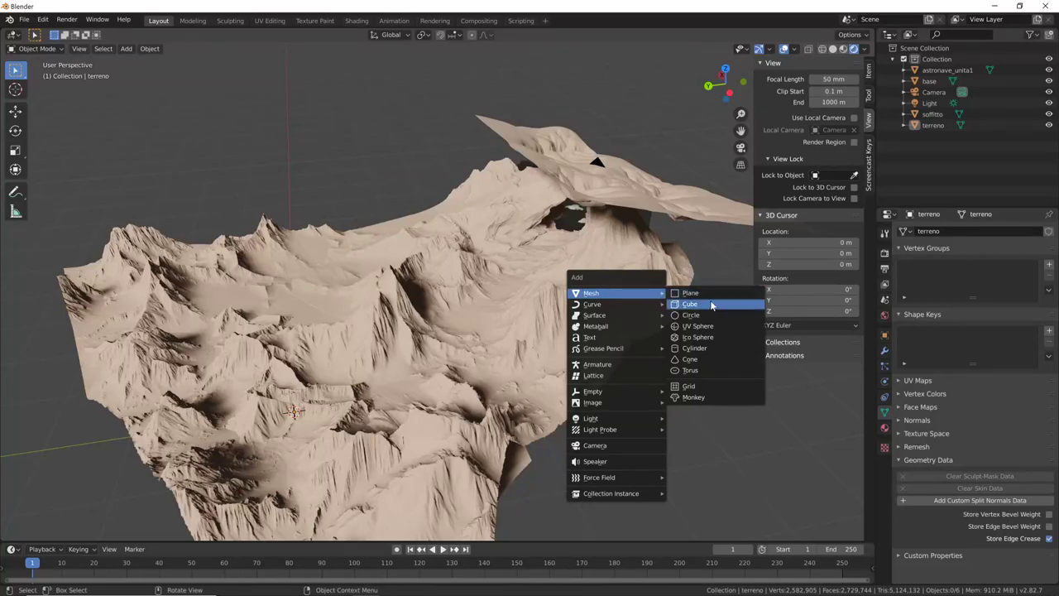
pyautogui.click(709, 304)
pyautogui.moveTo(491, 365); pyautogui.dragTo(502, 360, button='middle')
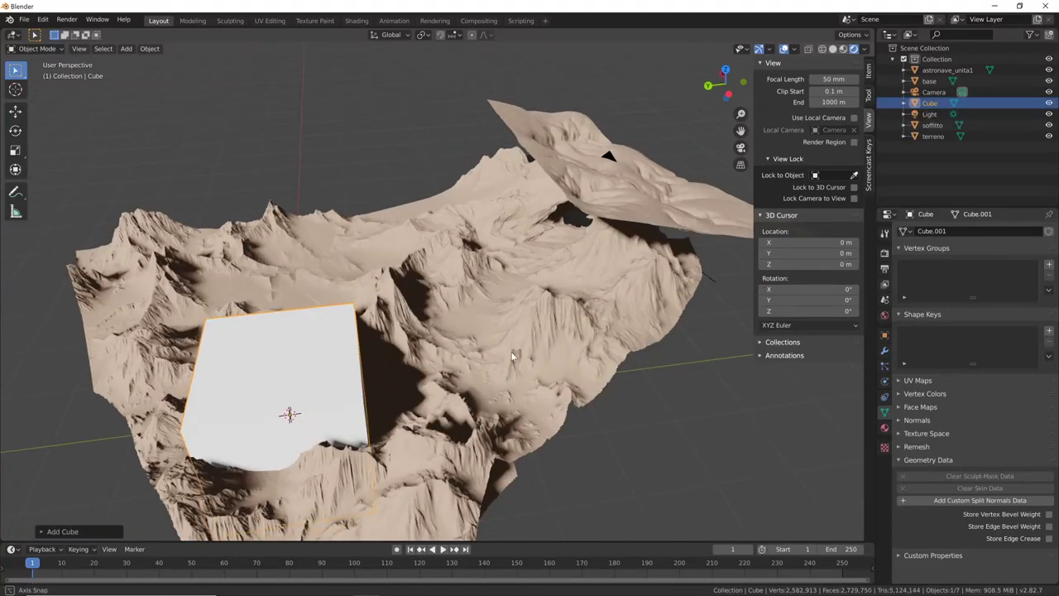
pyautogui.scroll(-3, 502, 359)
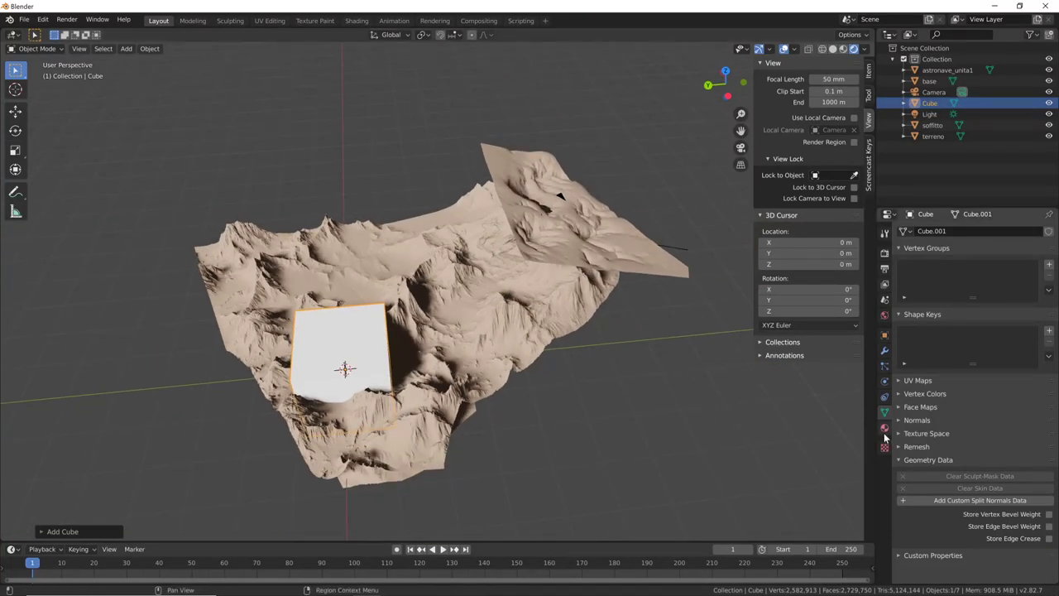
# Set the cube's viewport Display As option to Wire
pyautogui.click(885, 337)
pyautogui.click(905, 456)
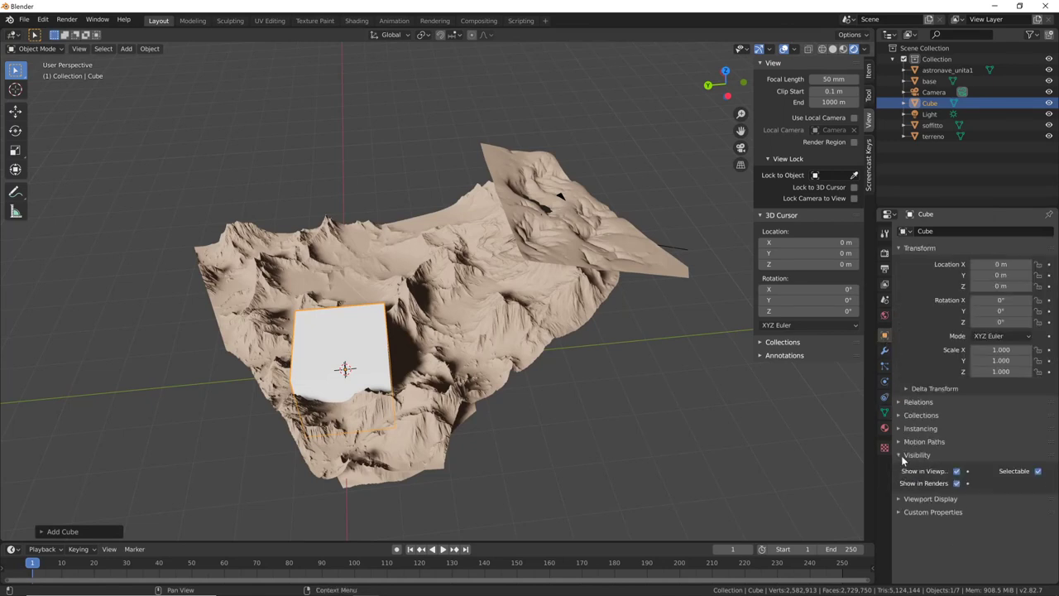
pyautogui.click(900, 499)
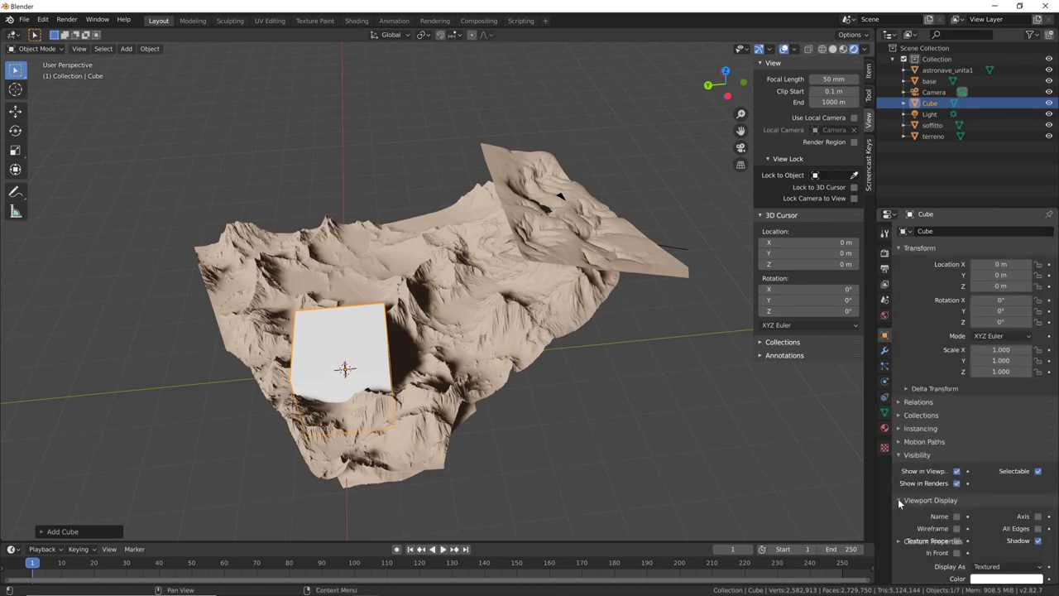
pyautogui.click(1022, 568)
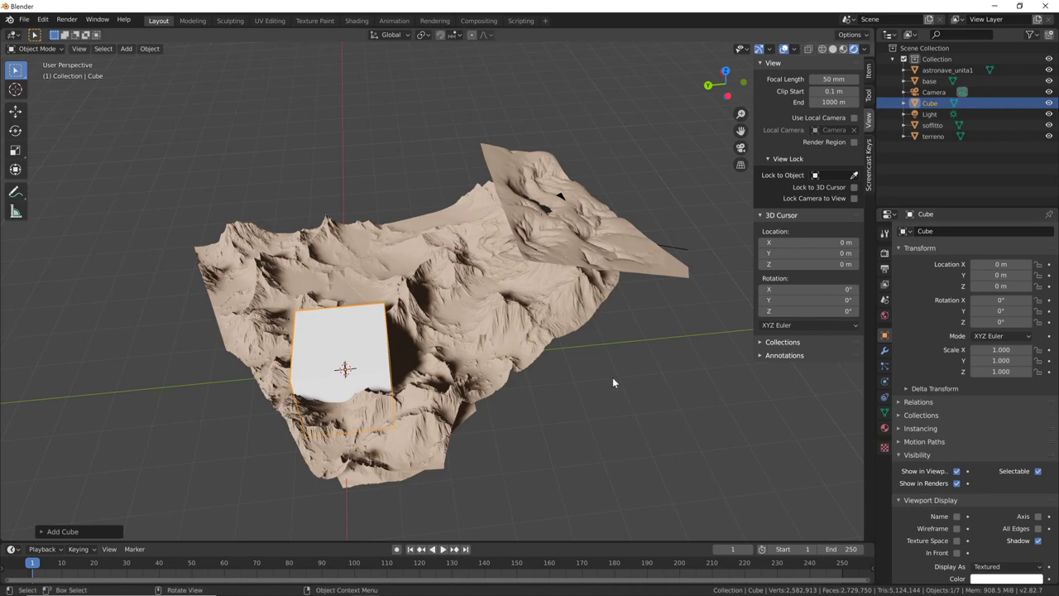
pyautogui.click(1010, 568)
pyautogui.click(985, 543)
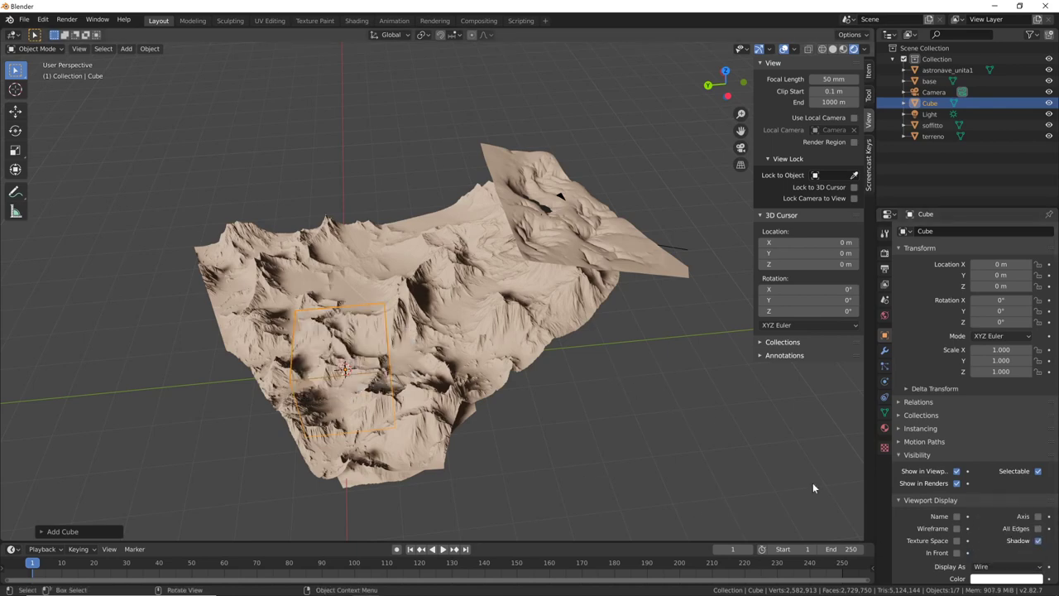
# In top view, move the cube, enlarge it uniformly, then stretch it along Y
pyautogui.moveTo(592, 409); pyautogui.dragTo(585, 451, button='middle')
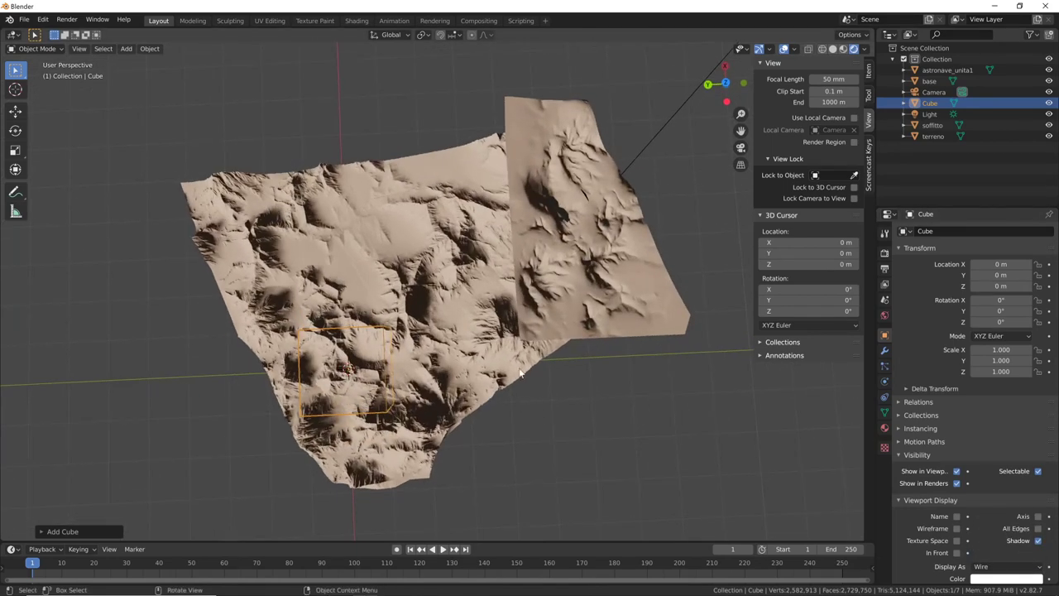
pyautogui.moveTo(521, 393); pyautogui.dragTo(516, 391, button='middle')
pyautogui.press('KP_7')
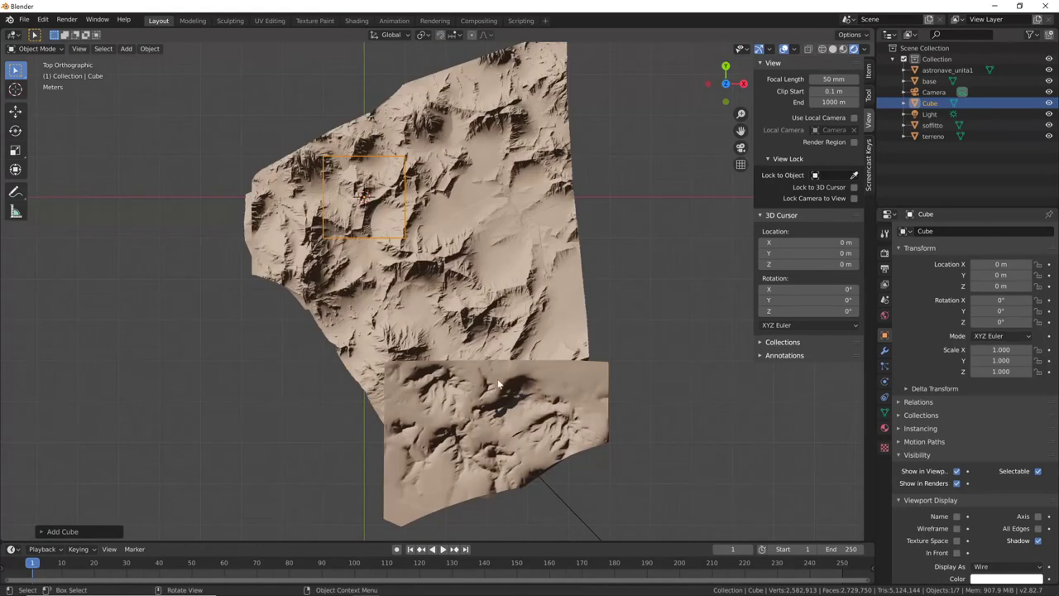
pyautogui.press('g')
pyautogui.click(599, 506)
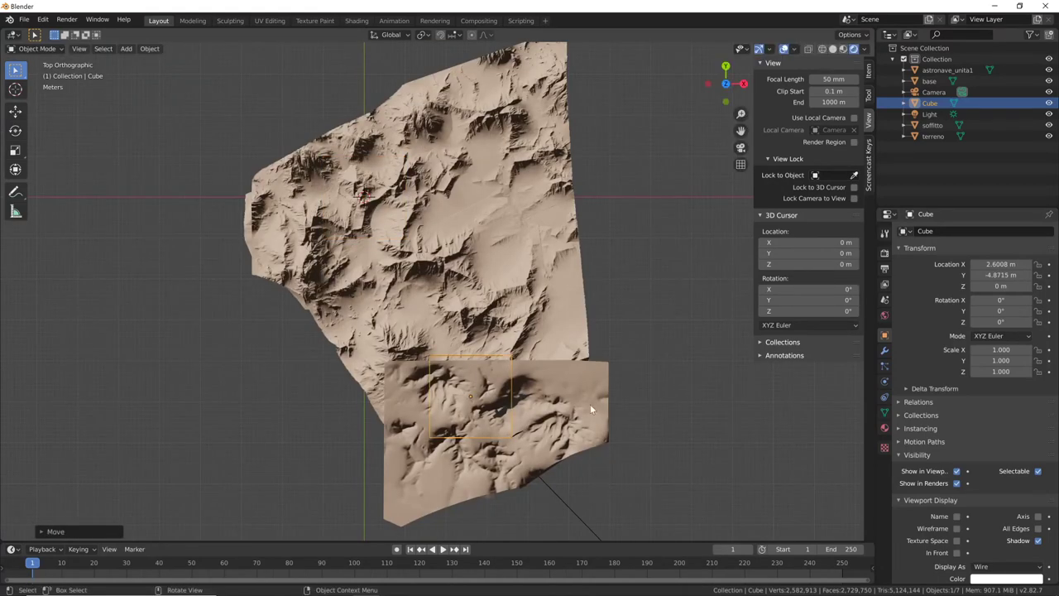
pyautogui.press('s')
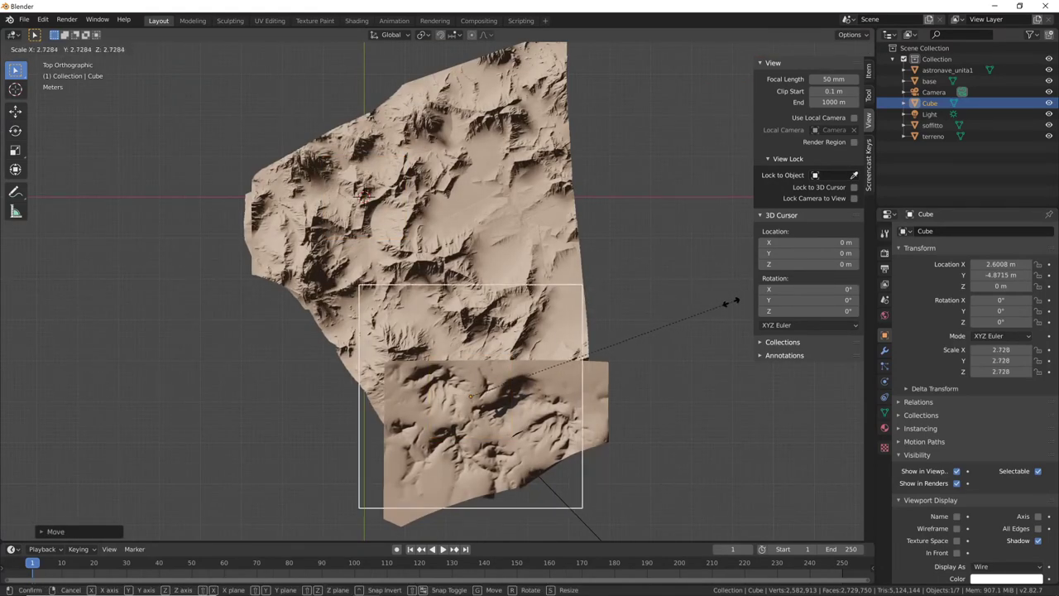
pyautogui.click(711, 305)
pyautogui.press('s')
pyautogui.press('y')
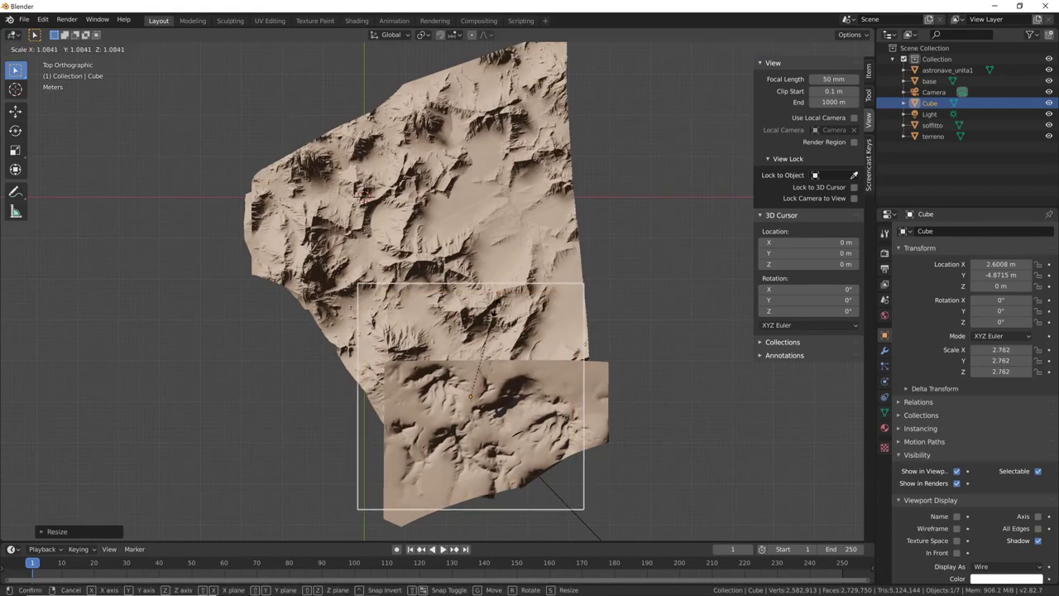
pyautogui.click(661, 304)
# Widen the box along X, centre it over the terrain and shorten it along Y
pyautogui.scroll(-3, 510, 400)
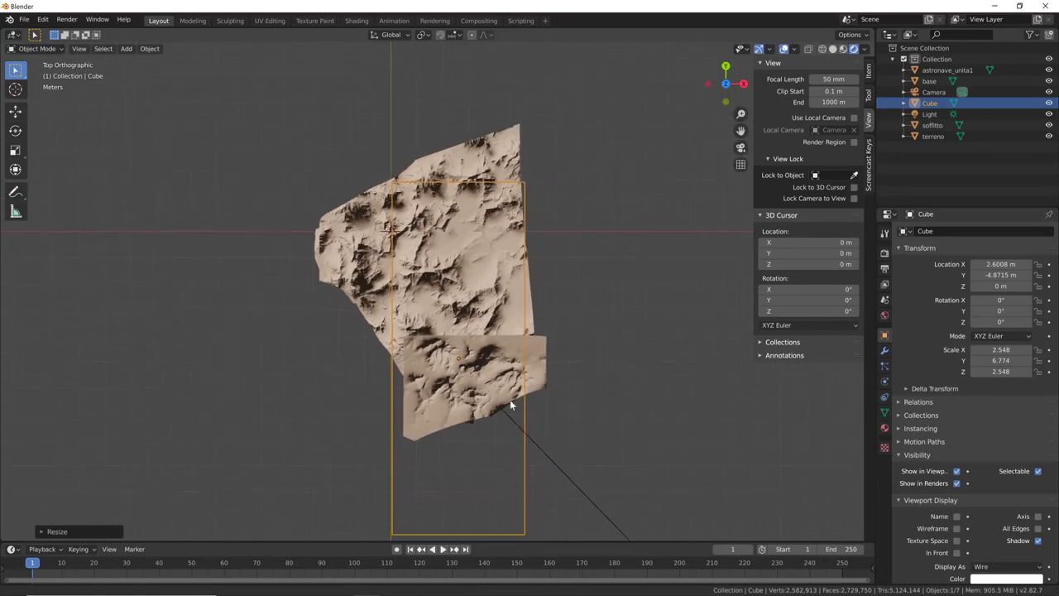
pyautogui.scroll(-1, 526, 380)
pyautogui.press('s')
pyautogui.press('x')
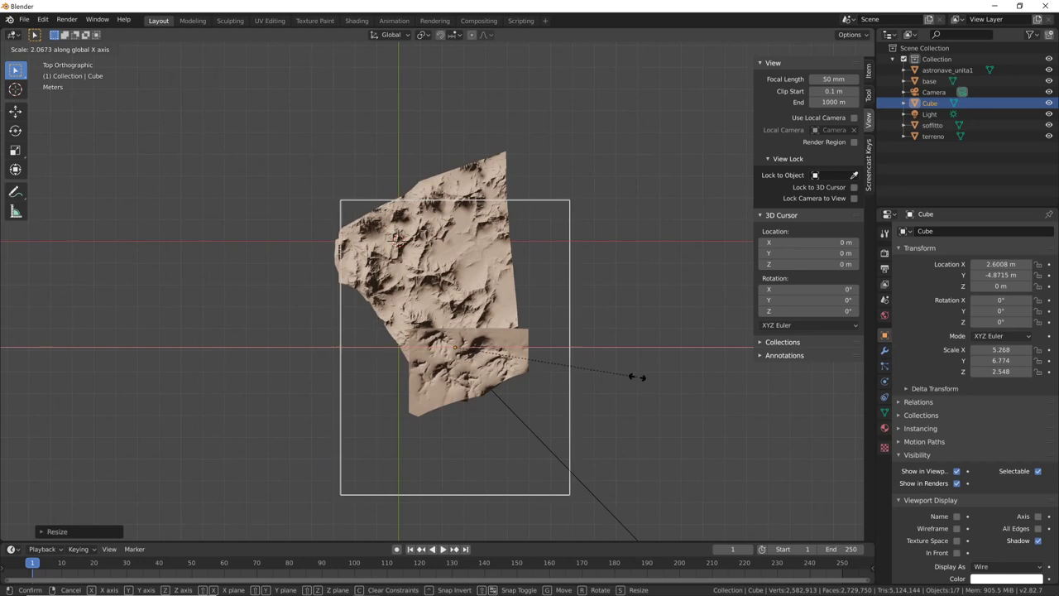
pyautogui.click(633, 373)
pyautogui.press('g')
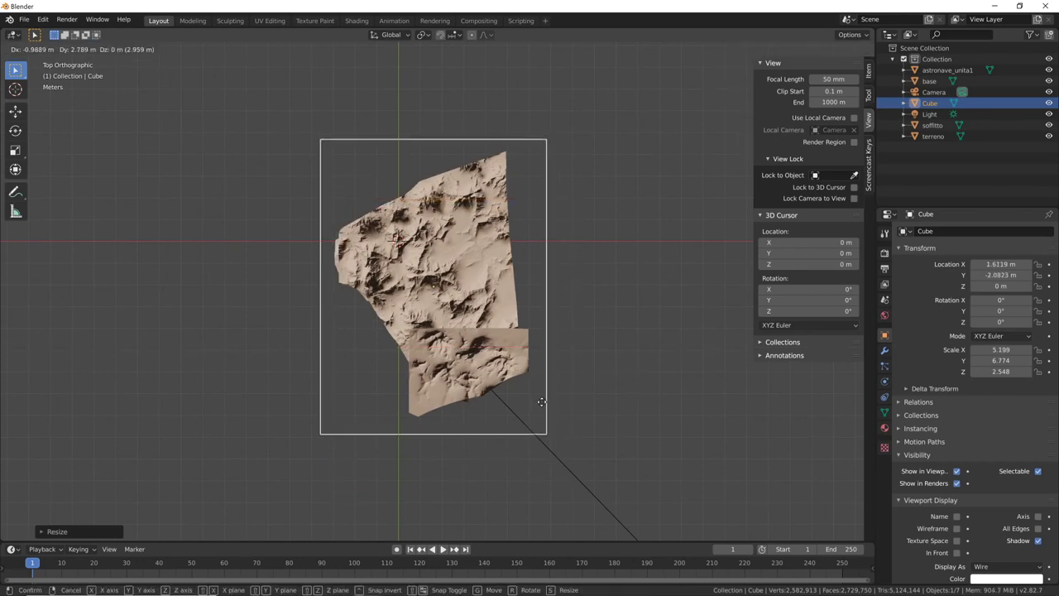
pyautogui.click(542, 400)
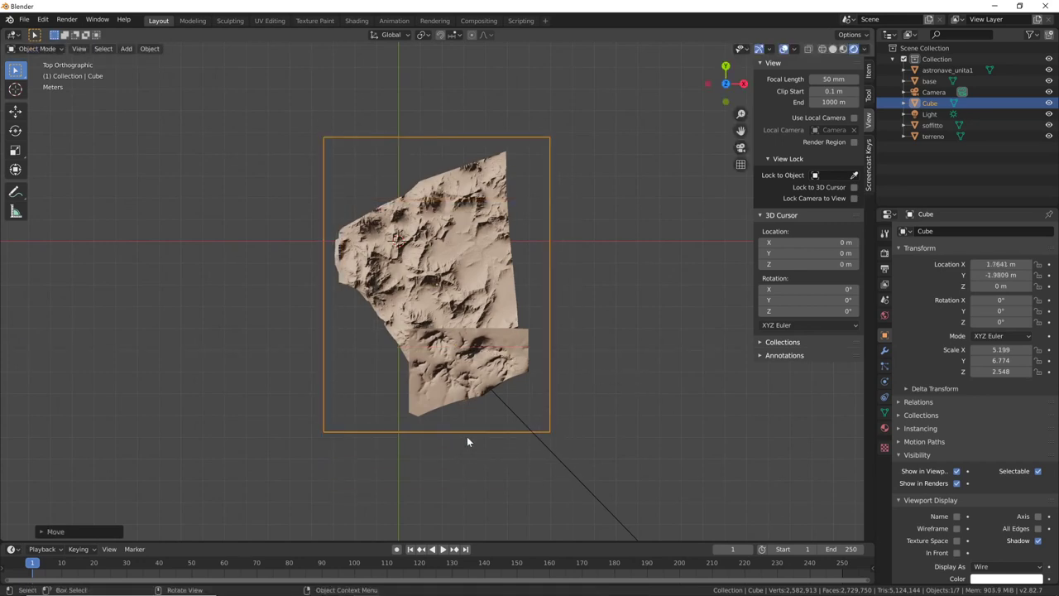
pyautogui.press('s')
pyautogui.press('y')
pyautogui.click(498, 387)
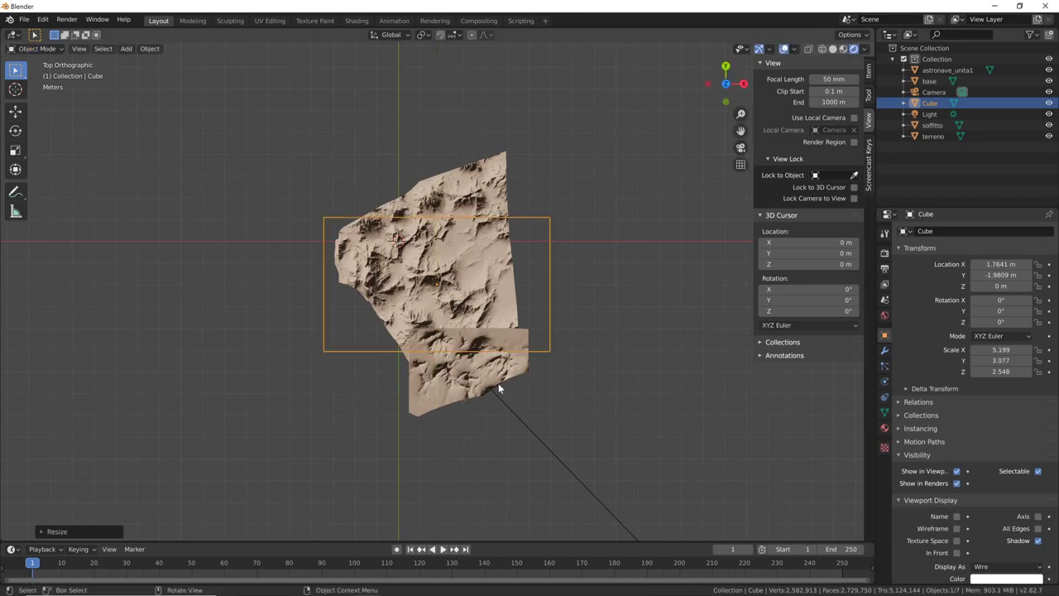
# Fine-tune the box's position around the terrain in perspective view
pyautogui.moveTo(498, 388); pyautogui.dragTo(615, 277, button='middle')
pyautogui.moveTo(515, 335)
pyautogui.keyDown('ctrl'); pyautogui.mouseDown(button='middle')
pyautogui.moveTo(706, 240)
pyautogui.moveTo(601, 334)
pyautogui.mouseUp(button='middle'); pyautogui.keyUp('ctrl')
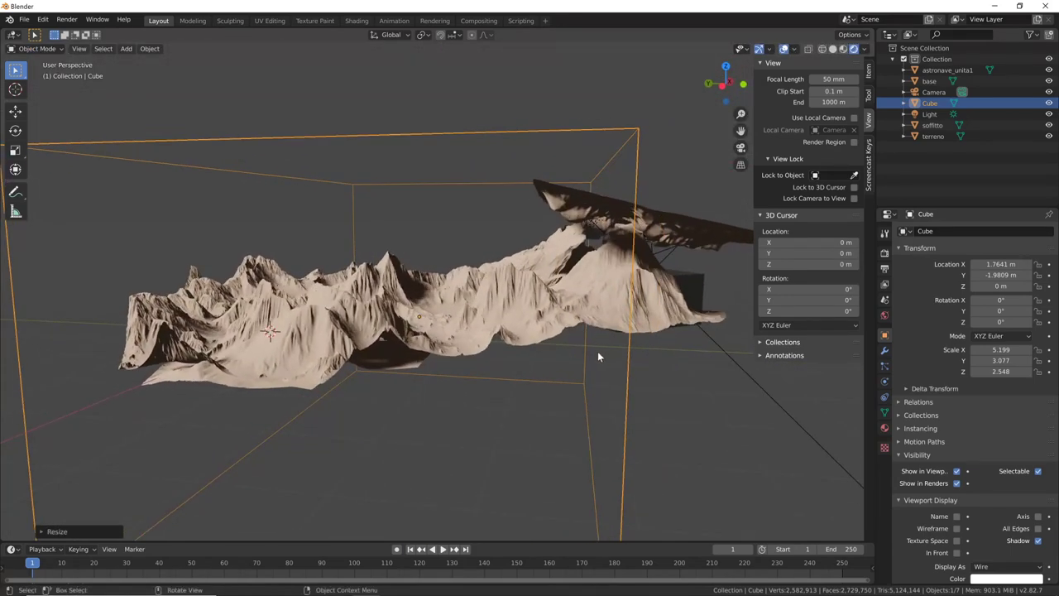
pyautogui.press('g')
pyautogui.click(628, 358)
pyautogui.moveTo(628, 359)
pyautogui.mouseDown(button='middle')
pyautogui.moveTo(580, 365)
pyautogui.moveTo(577, 378)
pyautogui.moveTo(568, 357)
pyautogui.mouseUp(button='middle')
# In the Shading workspace, give the cube a new material named 'nebbia'
pyautogui.click(356, 21)
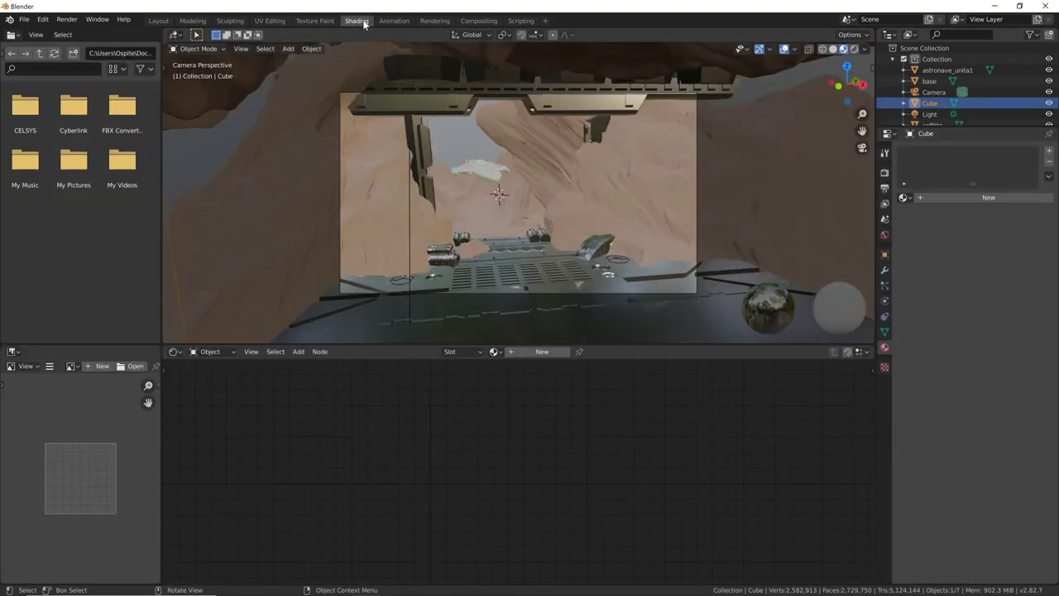
pyautogui.click(527, 351)
pyautogui.doubleClick(526, 352)
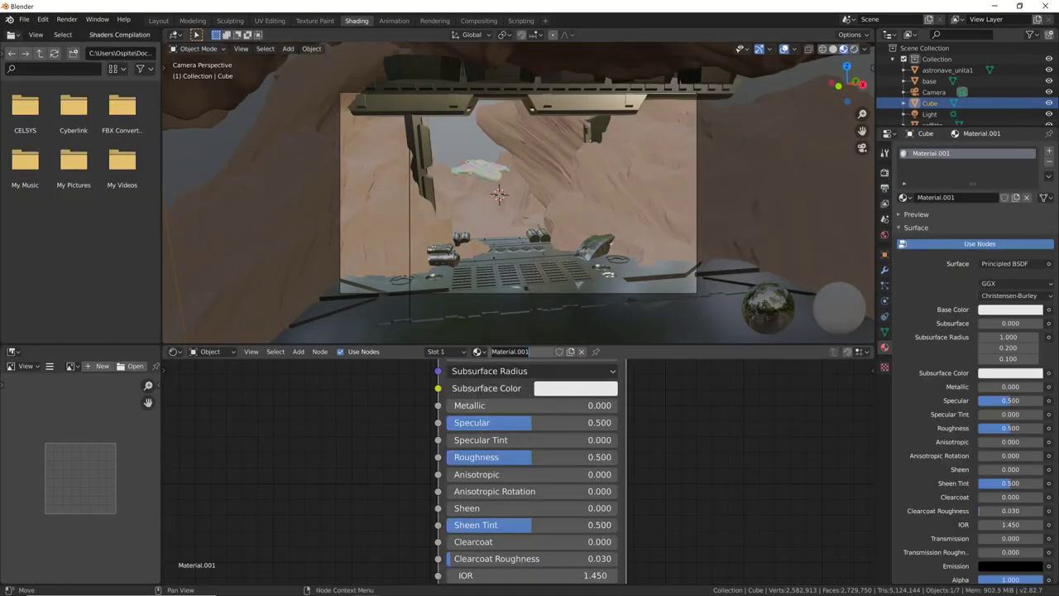
pyautogui.write('nebbia')
pyautogui.press('Return')
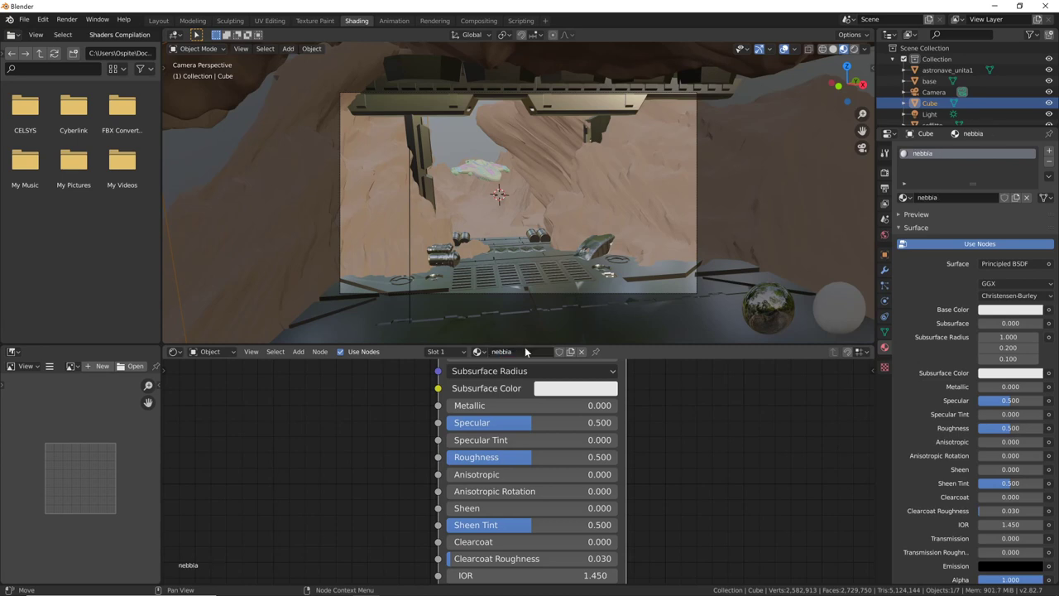
# Delete the Principled BSDF node so only the Material Output remains
pyautogui.scroll(-1, 715, 473)
pyautogui.scroll(-1, 721, 474)
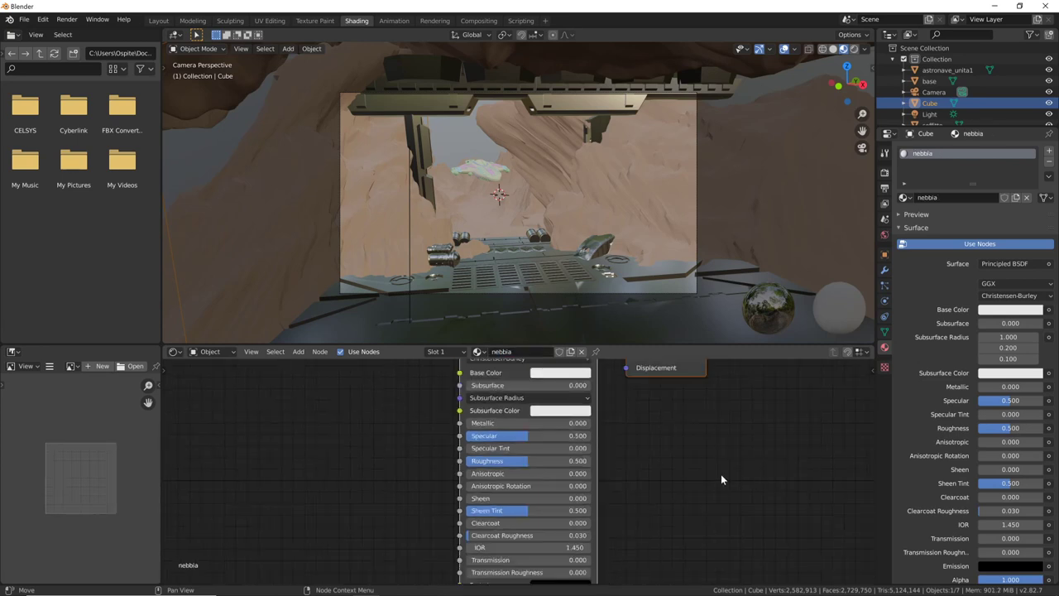
pyautogui.scroll(-1, 721, 474)
pyautogui.rightClick(665, 487)
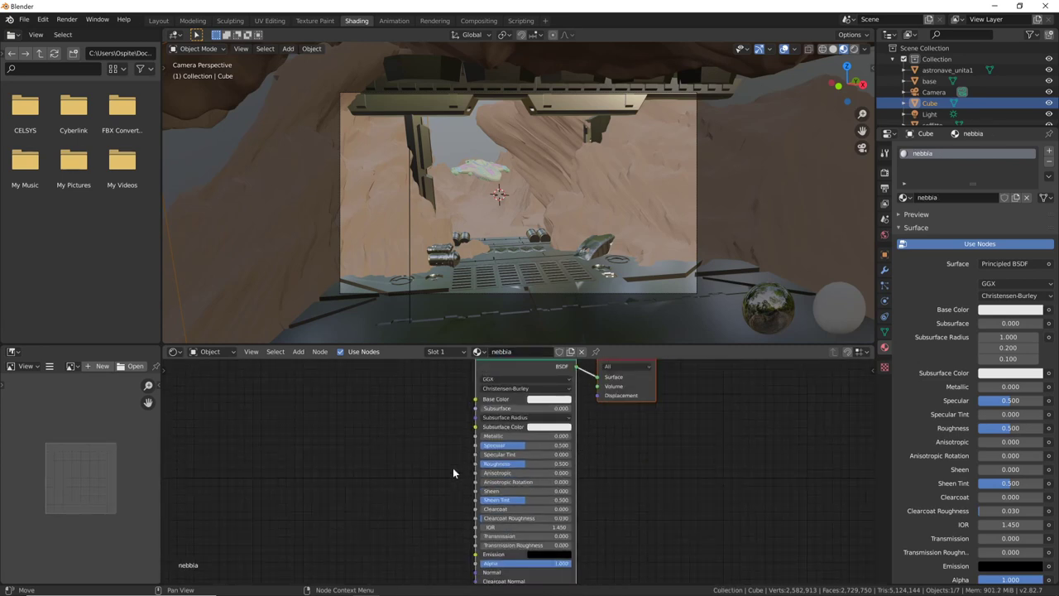
pyautogui.scroll(-1, 456, 440)
pyautogui.moveTo(512, 370)
pyautogui.mouseDown()
pyautogui.moveTo(435, 400)
pyautogui.moveTo(449, 400)
pyautogui.mouseUp()
pyautogui.press('x')
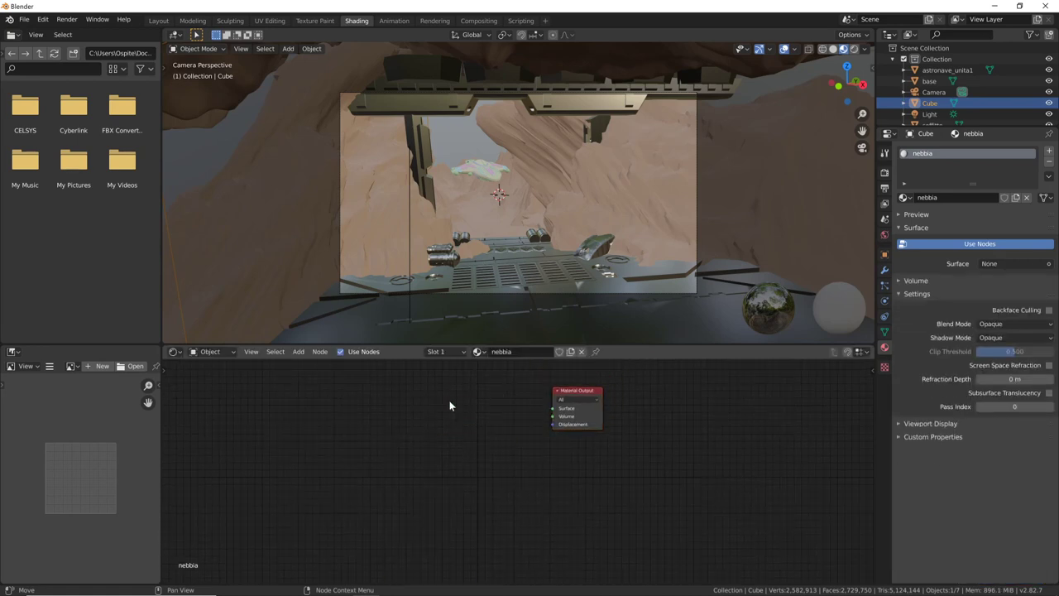
pyautogui.hotkey('shift', 'a')
# Add a Principled Volume node and connect it to the Material Output's Volume input
pyautogui.click(450, 402)
pyautogui.write('v')
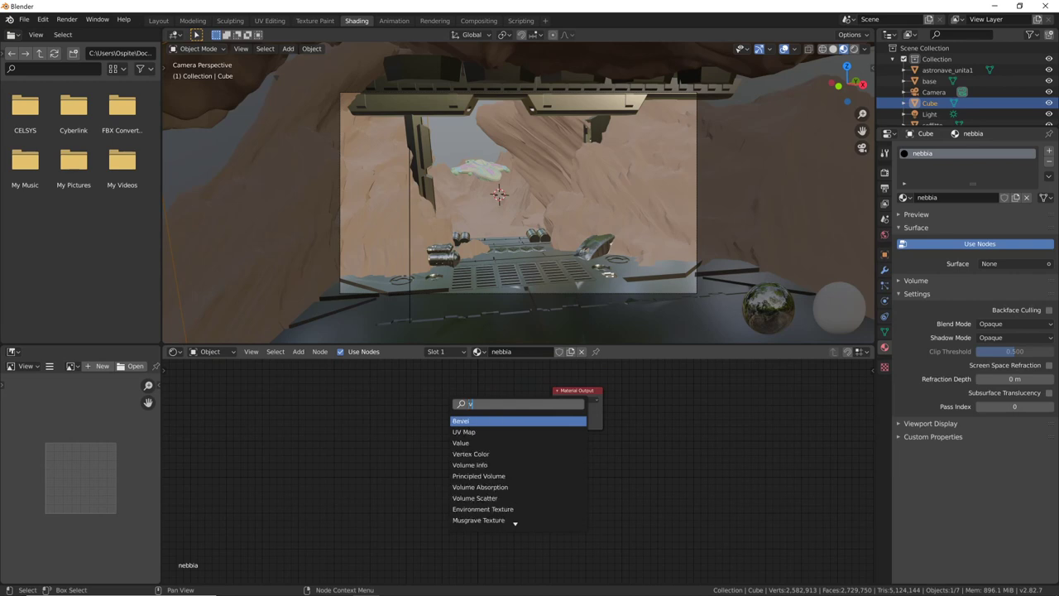
pyautogui.write('ol')
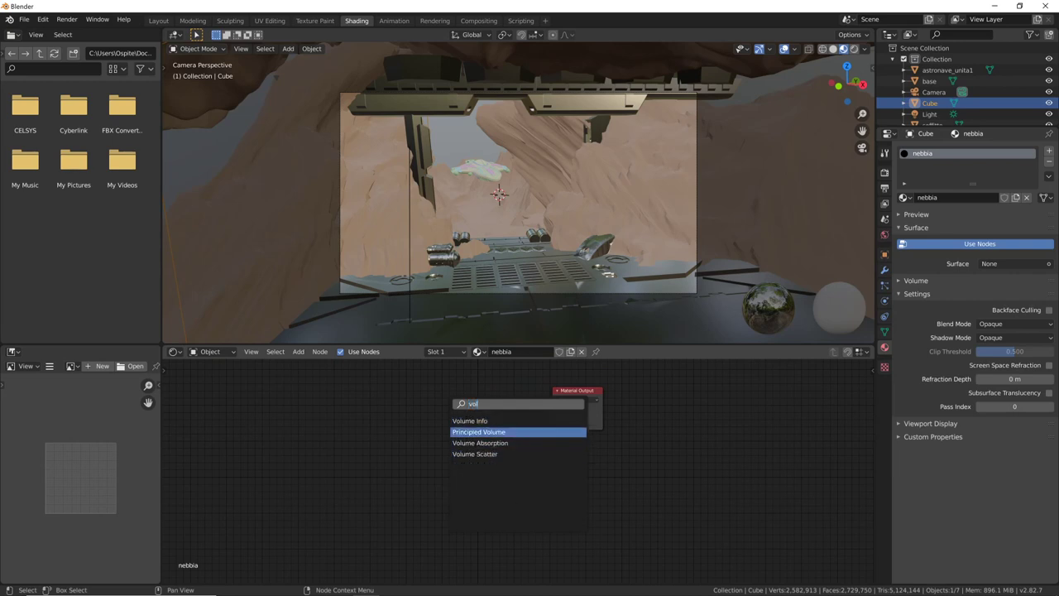
pyautogui.click(479, 431)
pyautogui.click(430, 411)
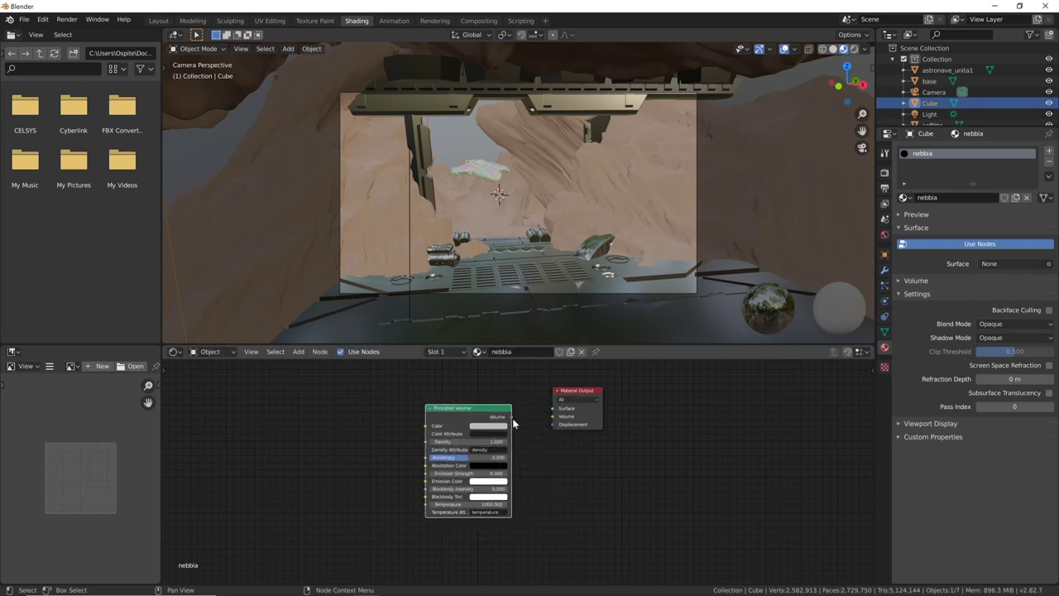
pyautogui.moveTo(511, 417); pyautogui.dragTo(553, 416)
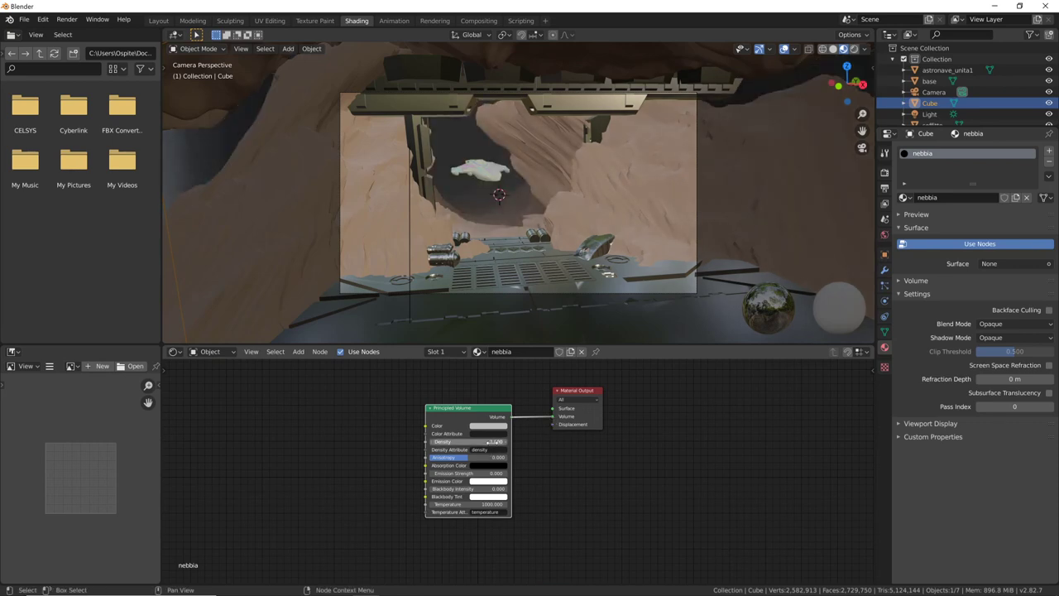
# Give the fog density 0.5 and a beige colour, then view through the camera in Layout
pyautogui.press('Return')
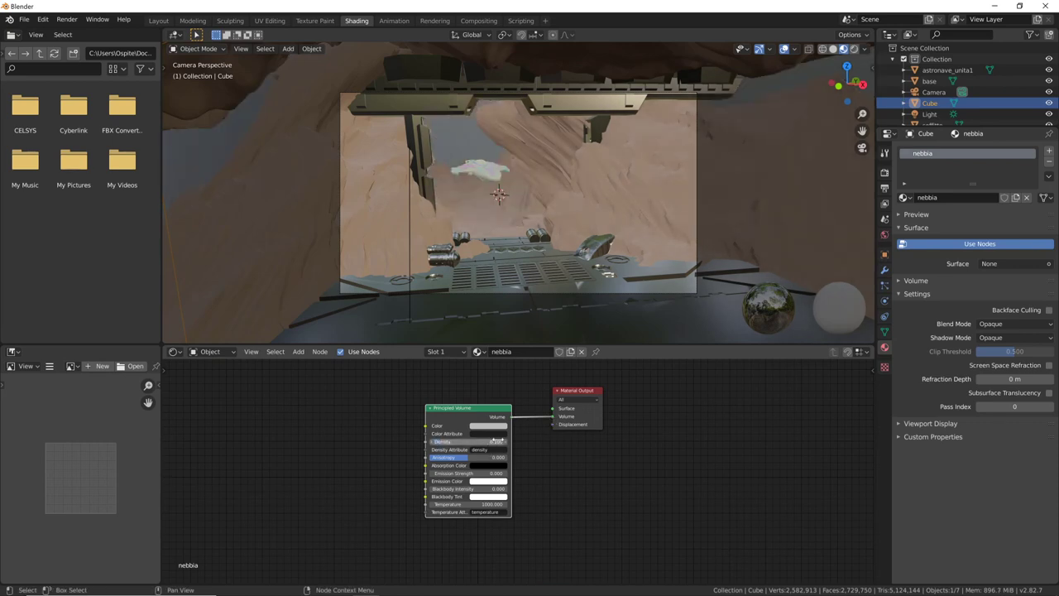
pyautogui.doubleClick(495, 442)
pyautogui.write('0.5')
pyautogui.press('Return')
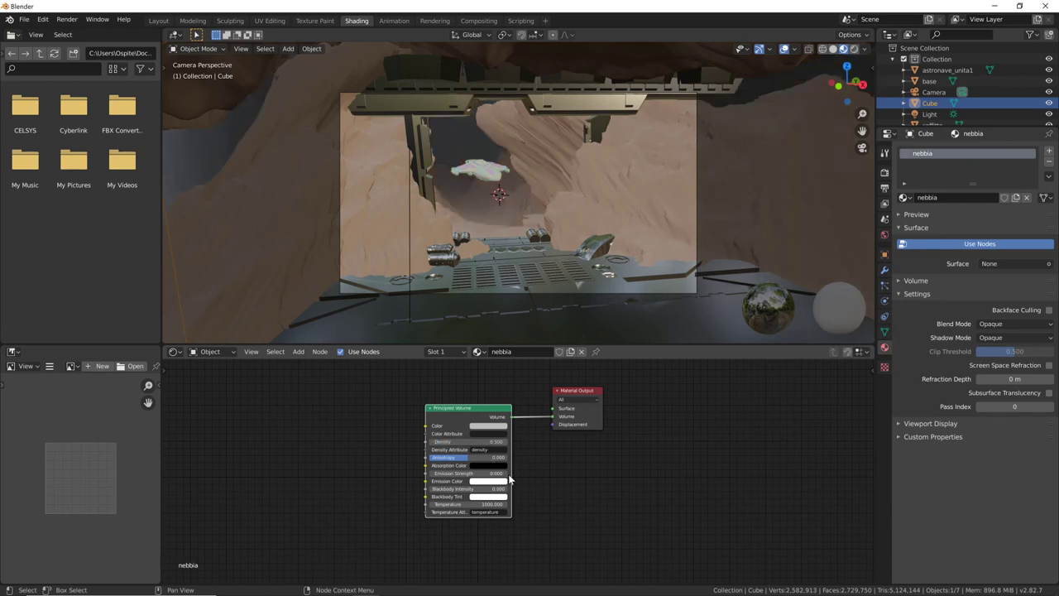
pyautogui.click(495, 427)
pyautogui.click(499, 432)
pyautogui.click(498, 354)
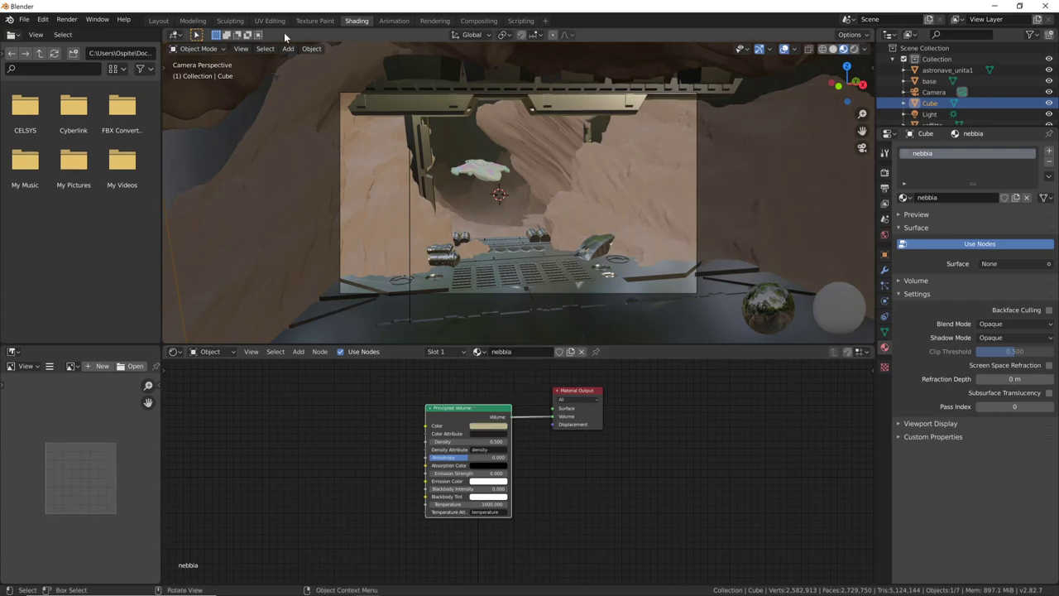
pyautogui.click(159, 21)
pyautogui.press('KP_0')
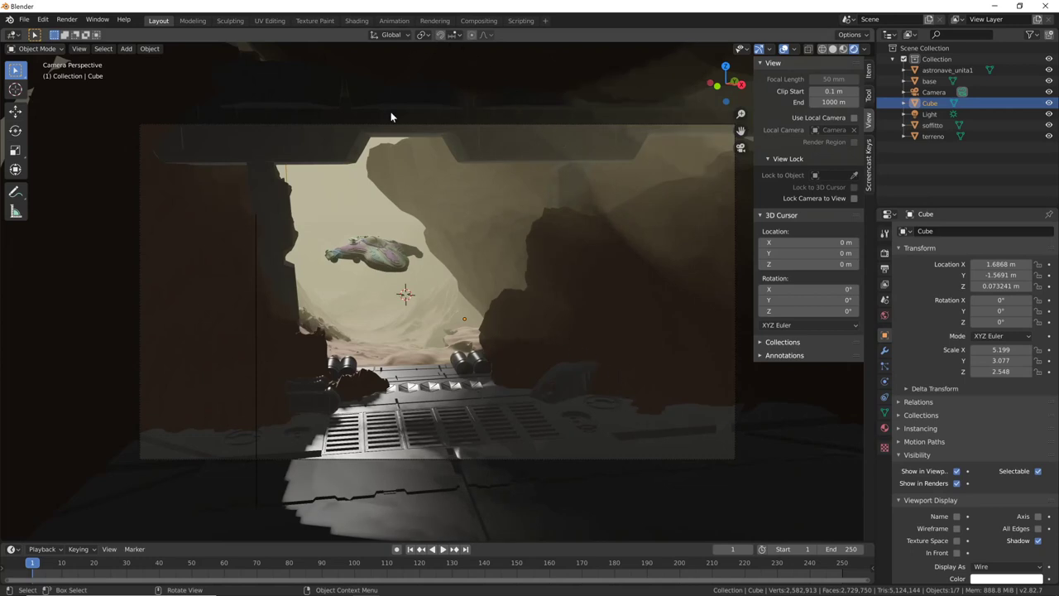
# Lower the Principled Volume density to 0.1 in the Shading workspace
pyautogui.click(356, 21)
pyautogui.doubleClick(476, 441)
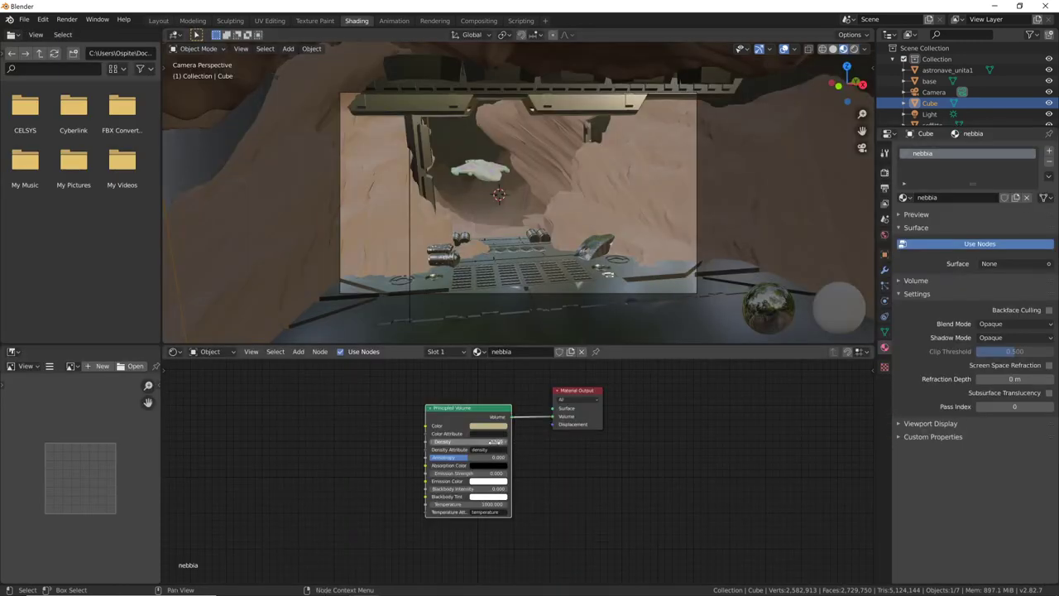
pyautogui.write('0.1')
pyautogui.press('Return')
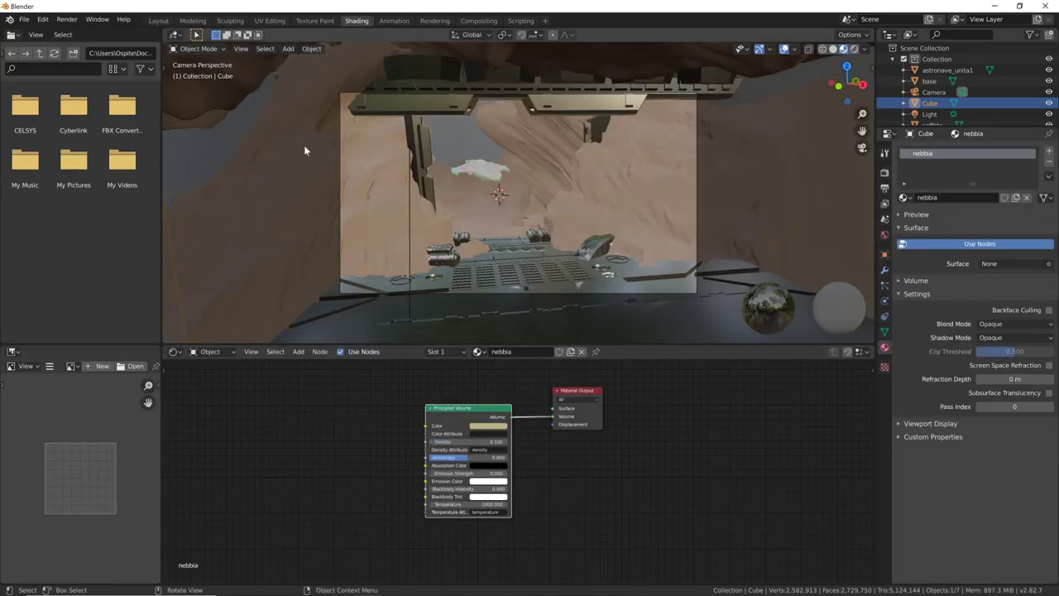
# Back in Layout, move the fog cube along X to 0.64379 m and show Render Properties
pyautogui.click(169, 20)
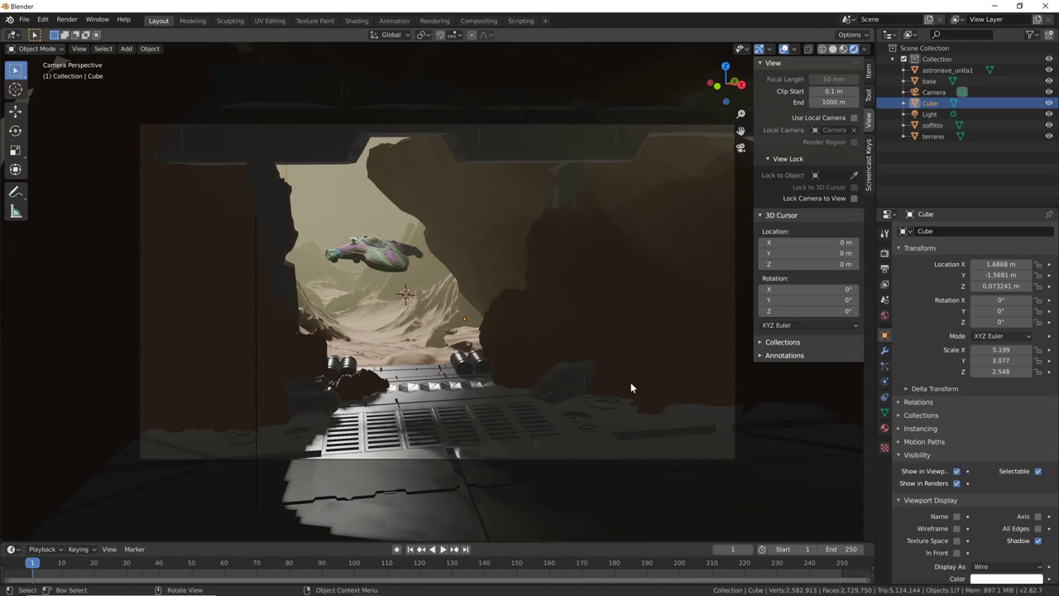
pyautogui.press('g')
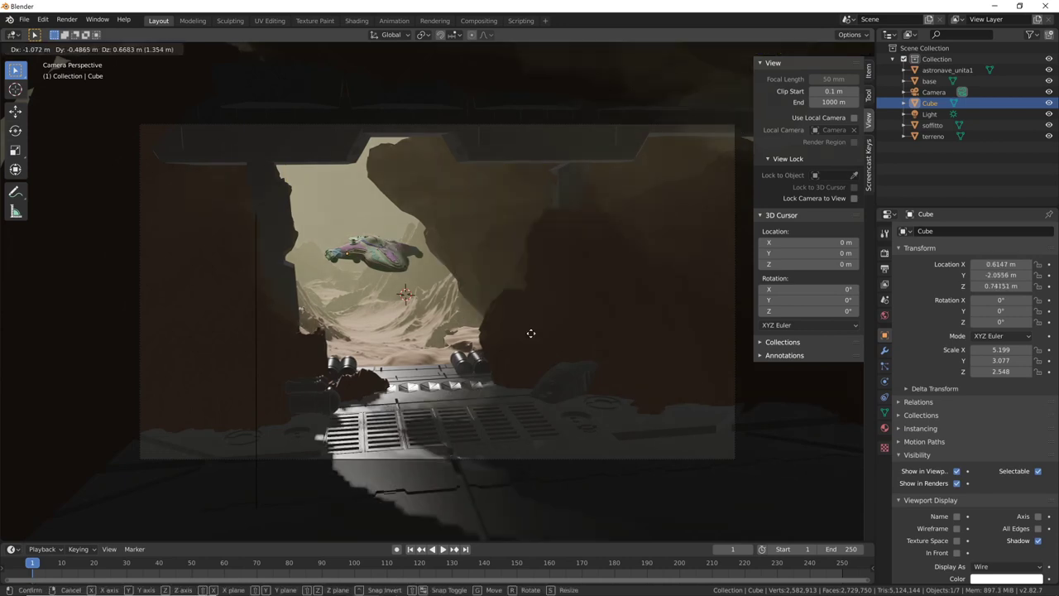
pyautogui.press('x')
pyautogui.click(556, 356)
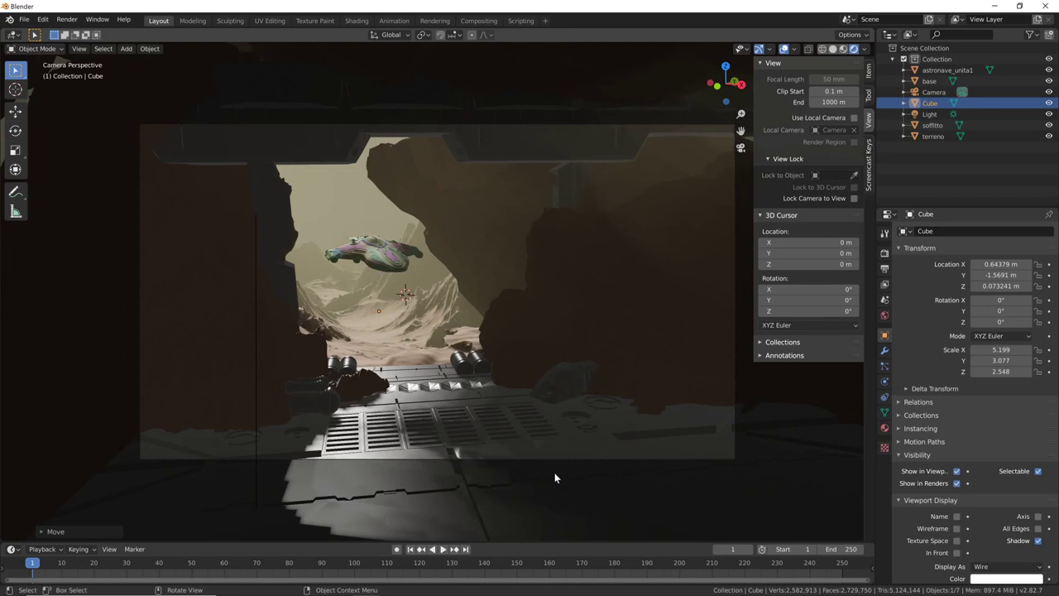
pyautogui.click(884, 252)
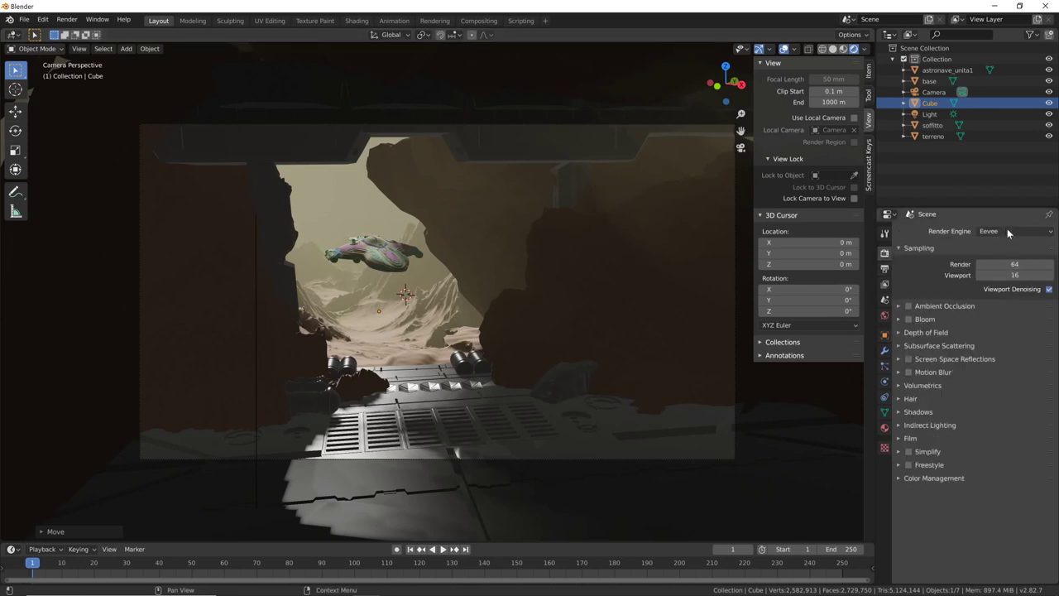
# Set the render engine to Cycles with GPU Compute as the device
pyautogui.click(1011, 230)
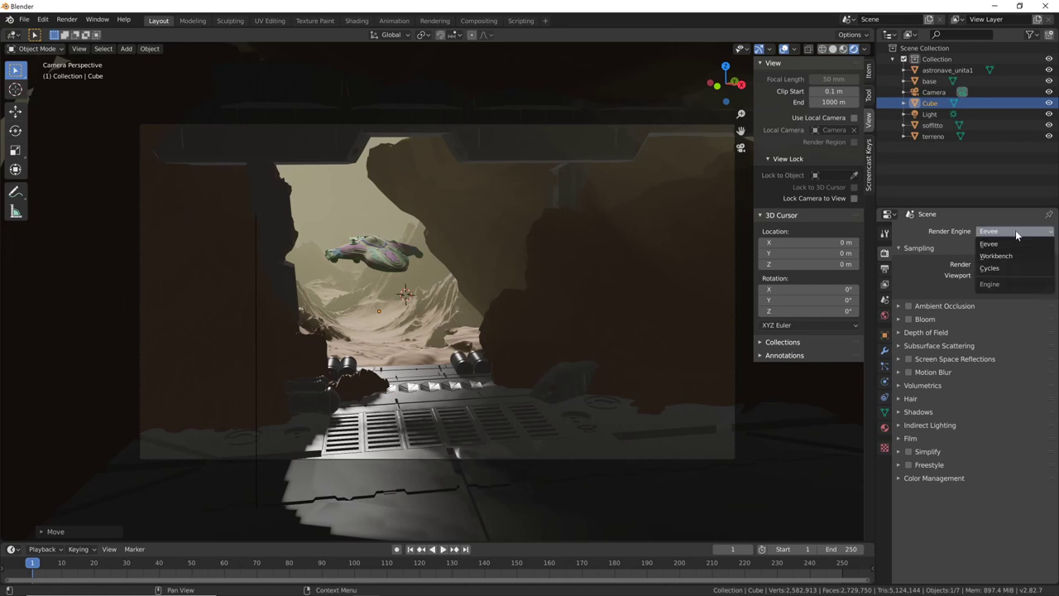
pyautogui.click(997, 269)
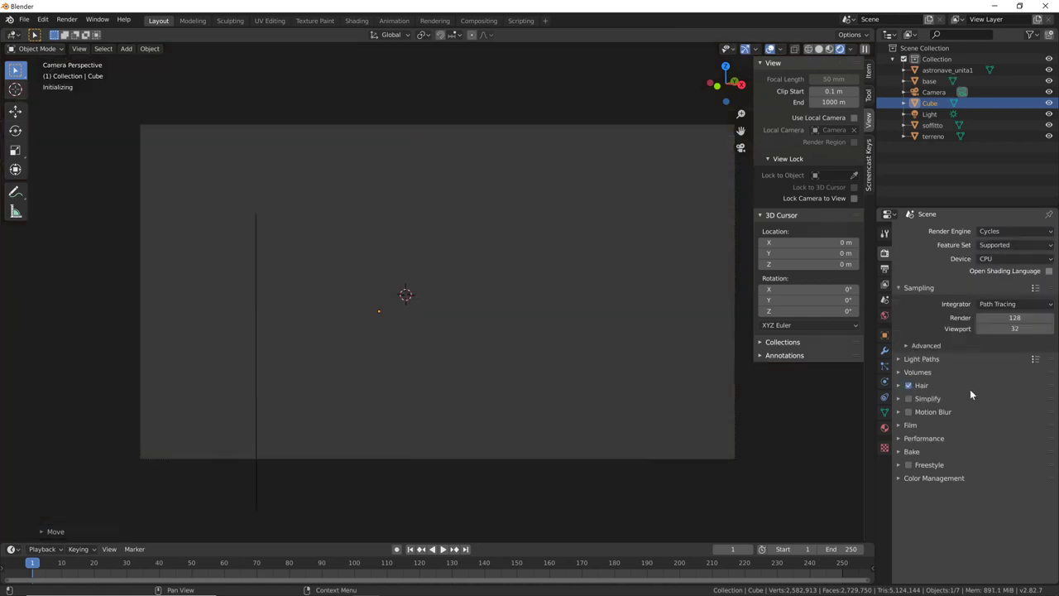
pyautogui.click(1009, 258)
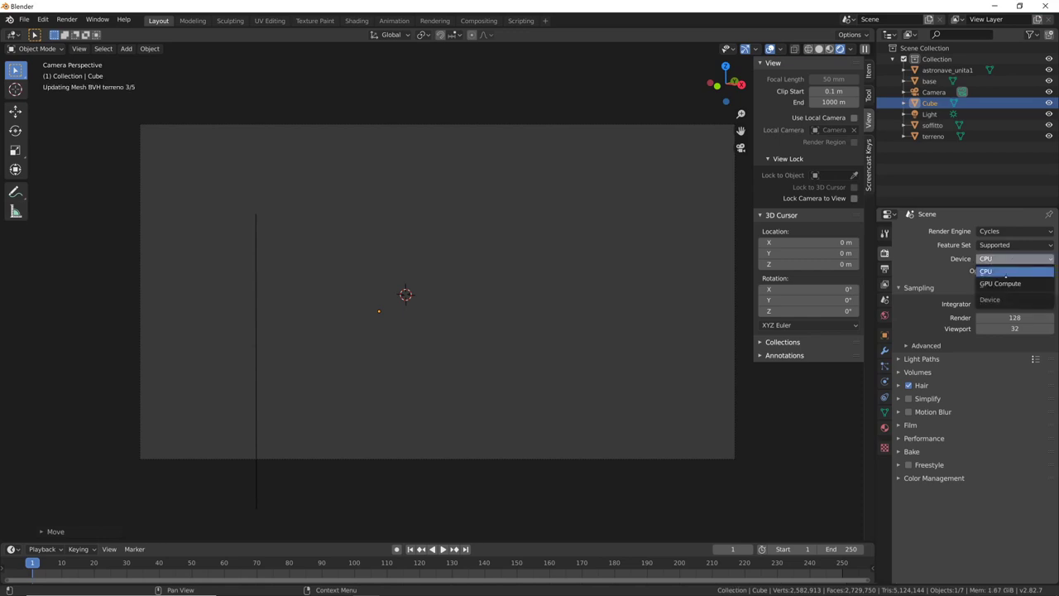
pyautogui.click(1001, 283)
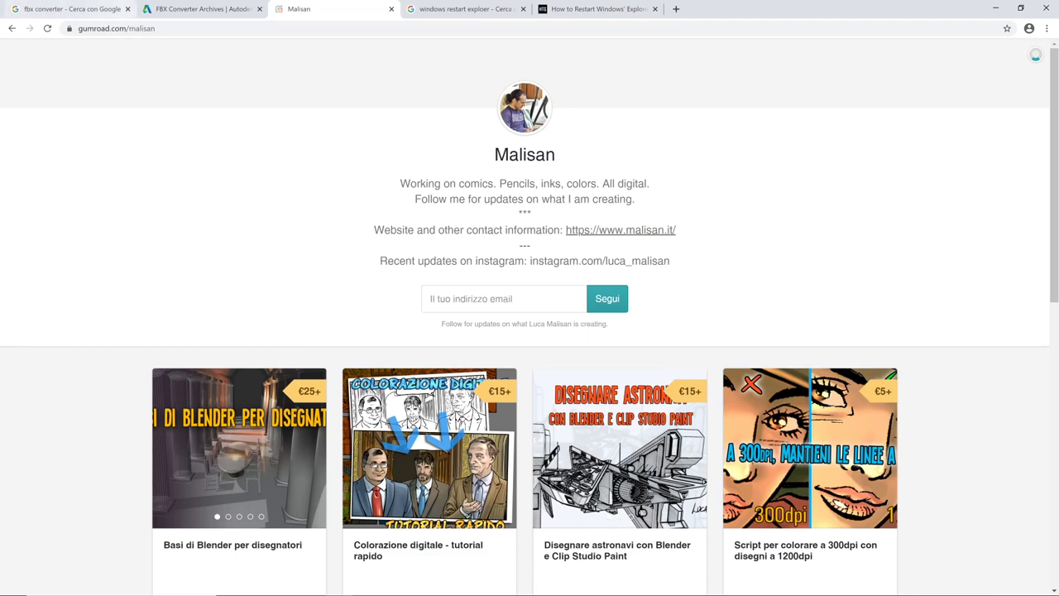
# Preview the Basi di Blender product, then open the Disegnare astronavi tutorial's details
pyautogui.click(110, 30)
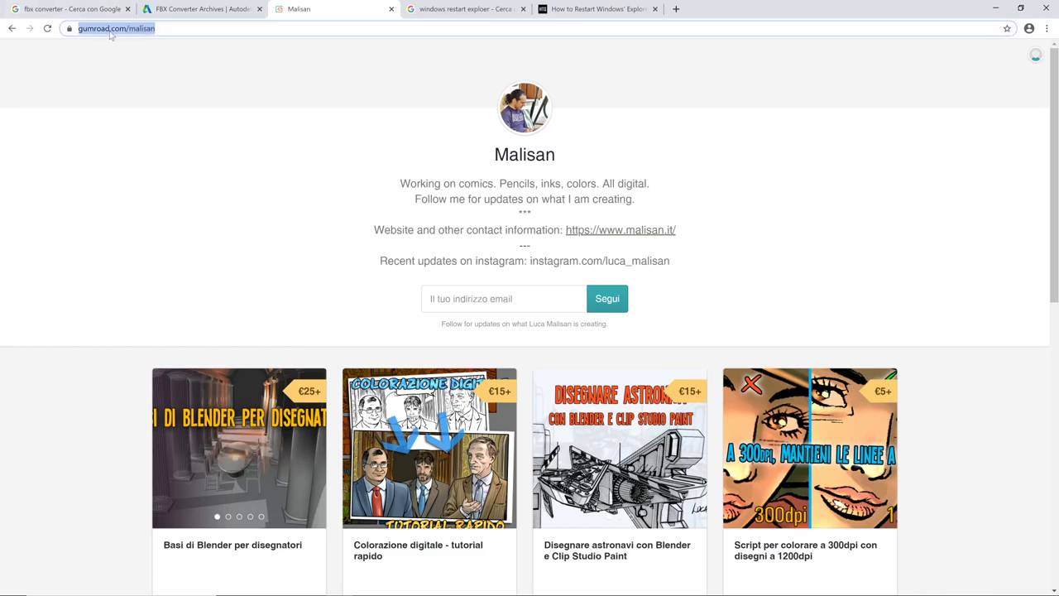
pyautogui.click(304, 231)
pyautogui.scroll(-3, 307, 249)
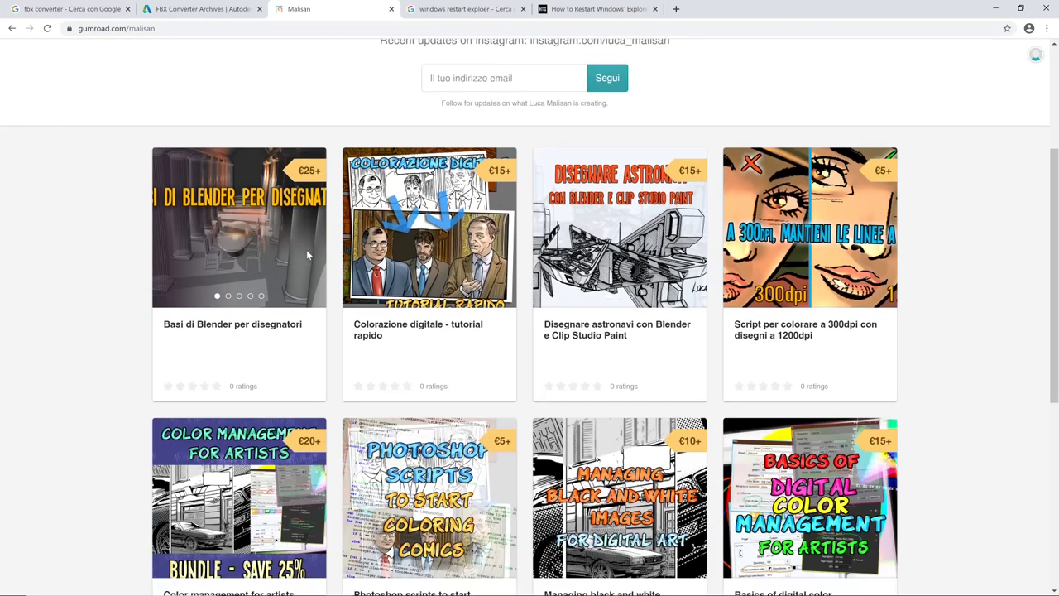
pyautogui.click(244, 258)
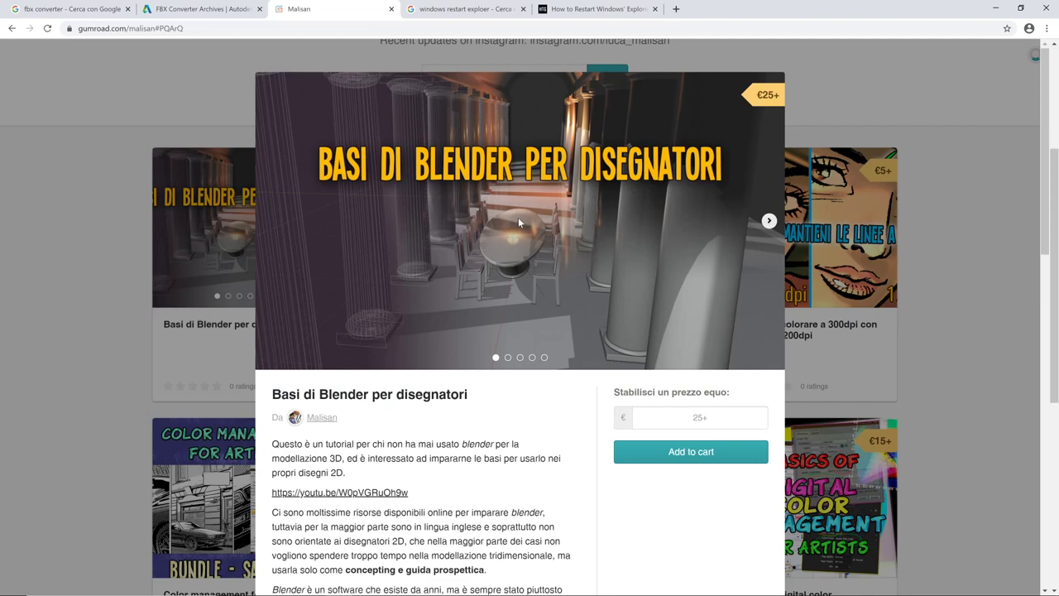
pyautogui.click(927, 303)
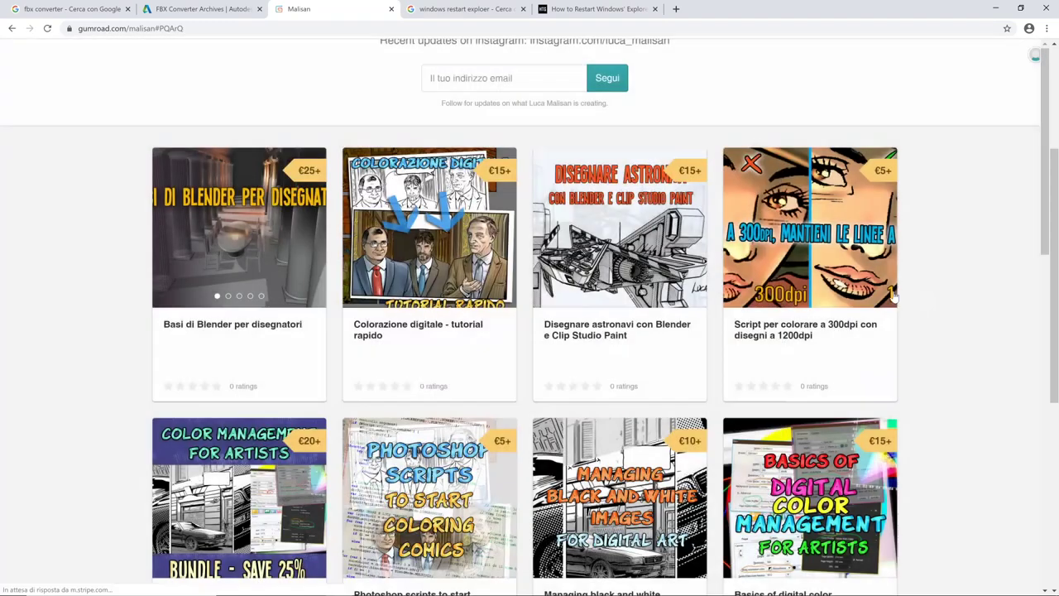
pyautogui.click(592, 253)
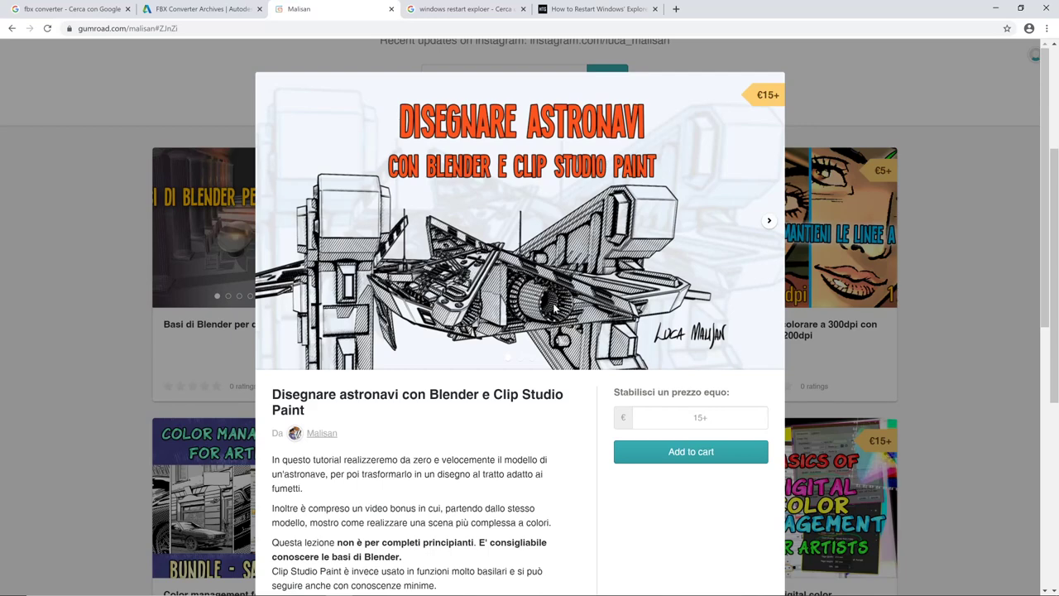
# Read through the Disegnare astronavi description, close it, and scroll the tutorial grid
pyautogui.scroll(-1, 554, 308)
pyautogui.scroll(-1, 554, 308)
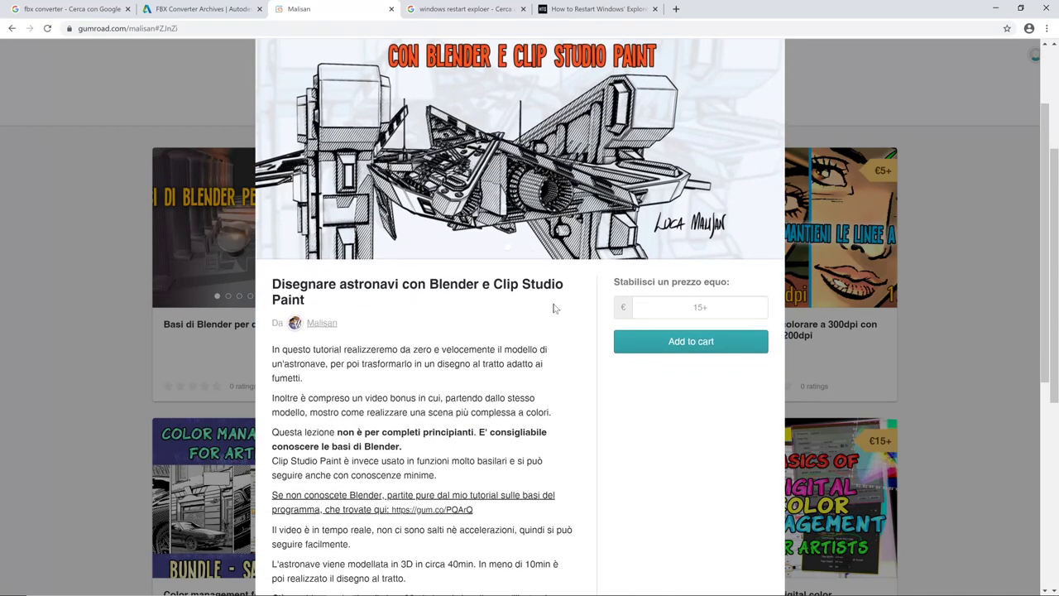
pyautogui.scroll(-1, 554, 308)
pyautogui.scroll(-1, 555, 308)
pyautogui.scroll(-1, 556, 314)
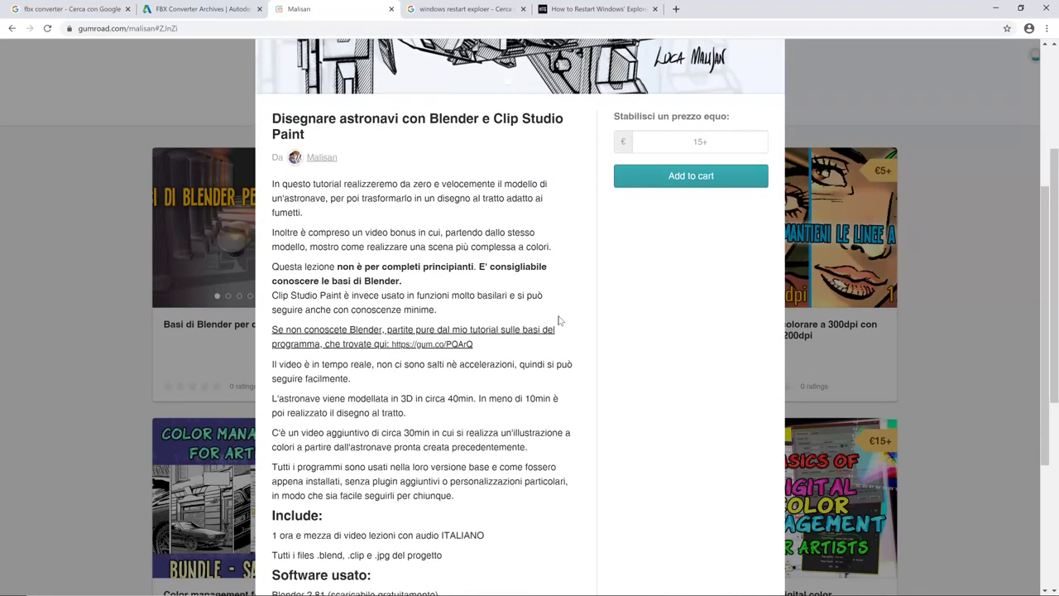
pyautogui.scroll(3, 560, 324)
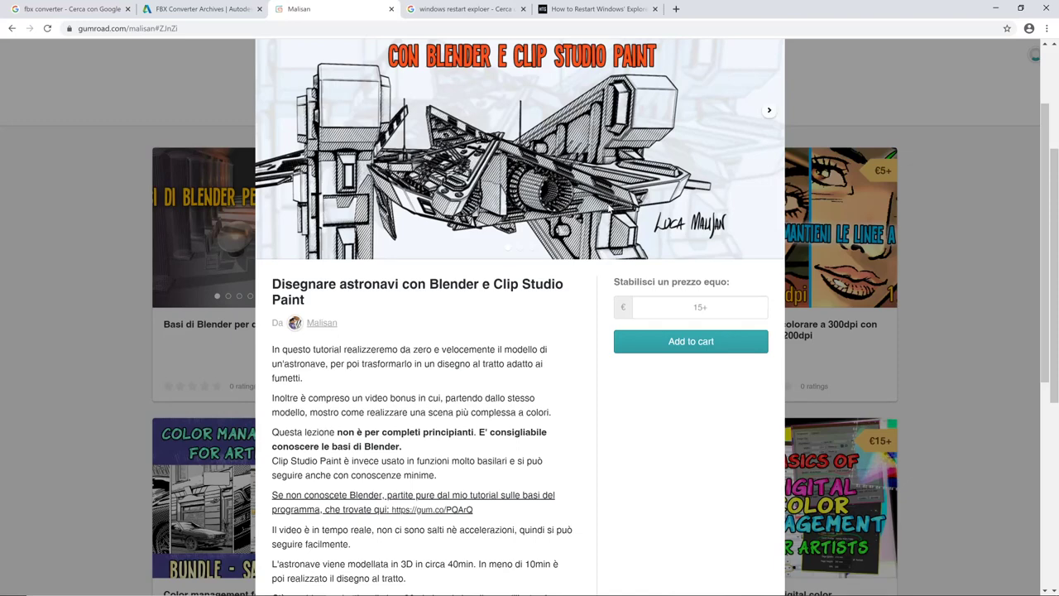
pyautogui.scroll(-1, 627, 399)
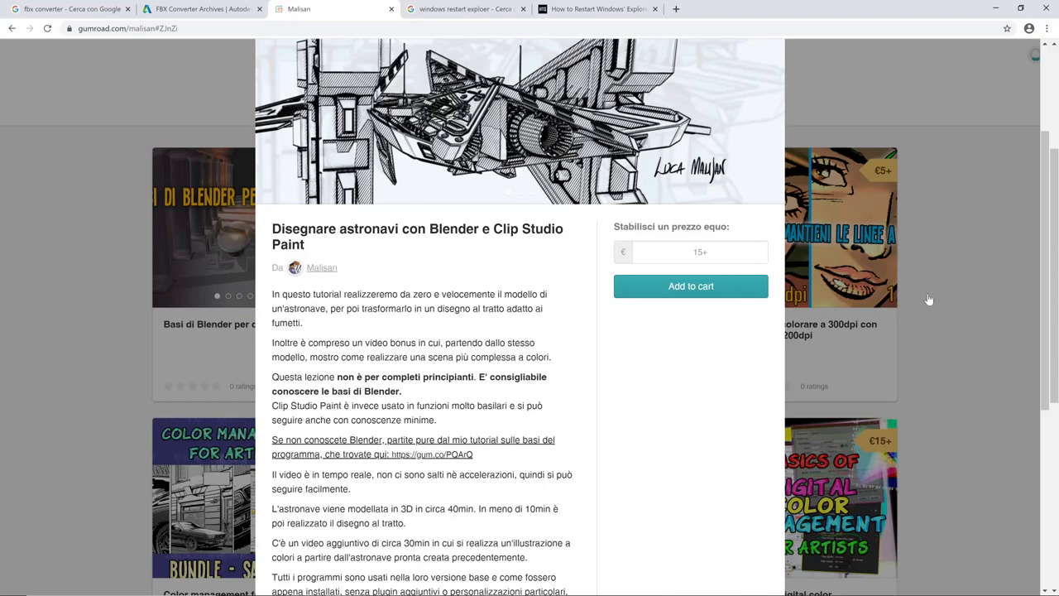
pyautogui.scroll(3, 579, 351)
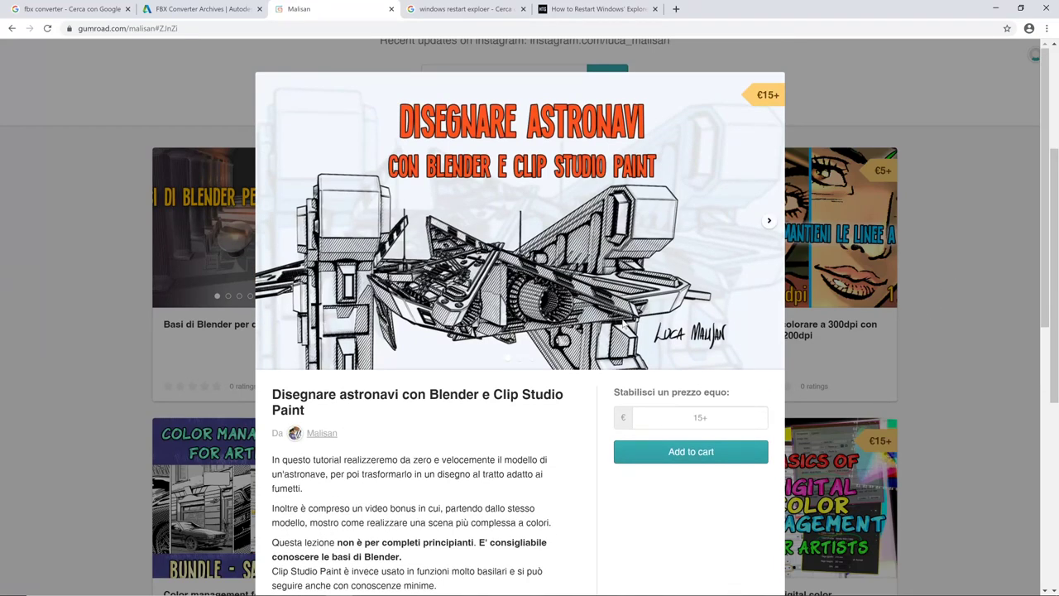
pyautogui.click(937, 294)
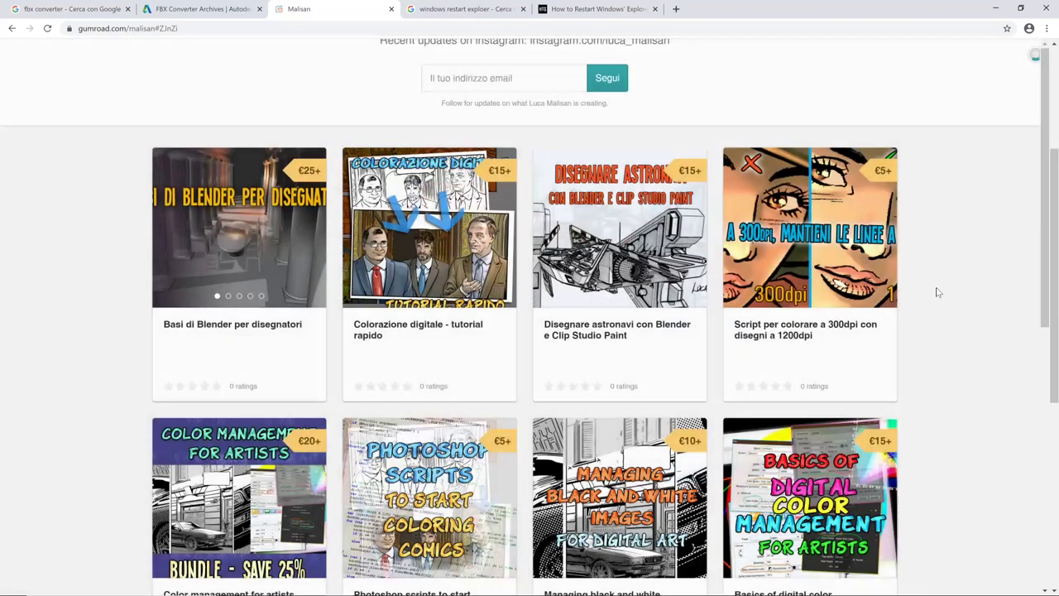
pyautogui.scroll(-1, 886, 536)
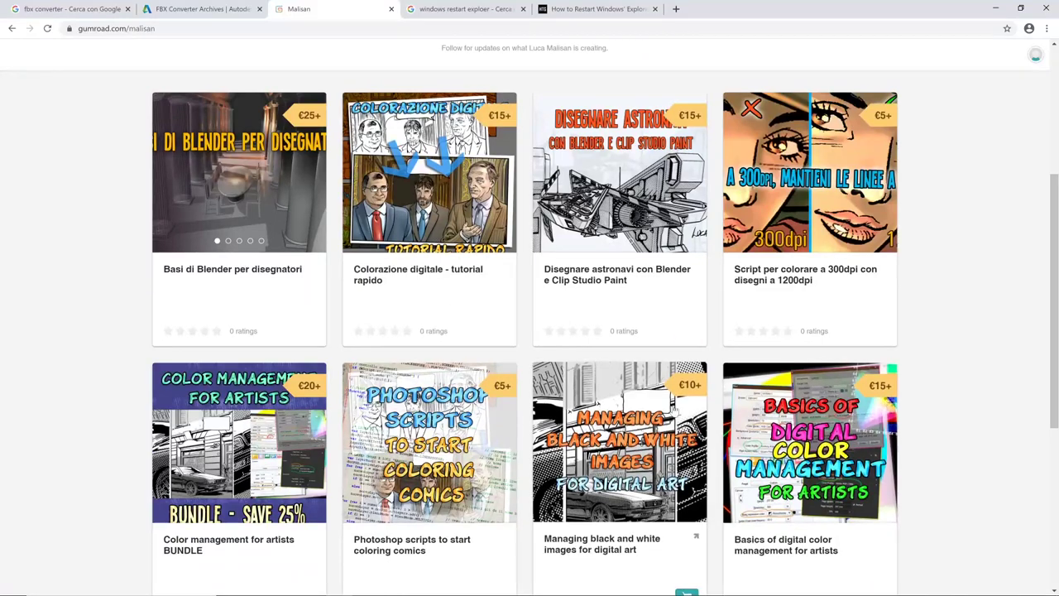
pyautogui.scroll(-3, 620, 497)
pyautogui.scroll(2, 405, 408)
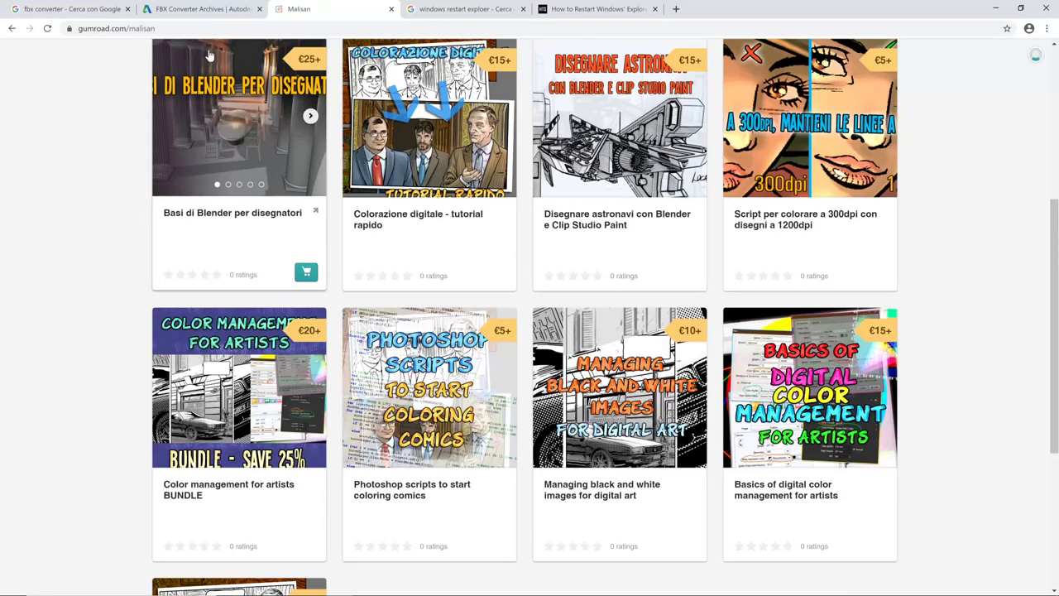
pyautogui.moveTo(393, 585)
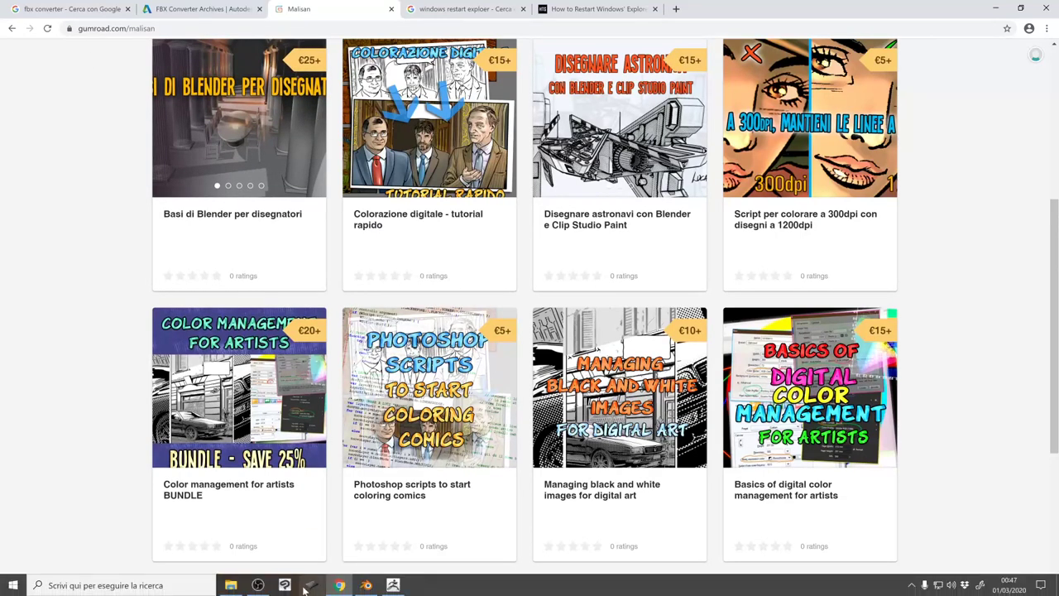
# Bring Blender back to the front, showing the Cycles-rendered canyon through the camera
pyautogui.click(394, 585)
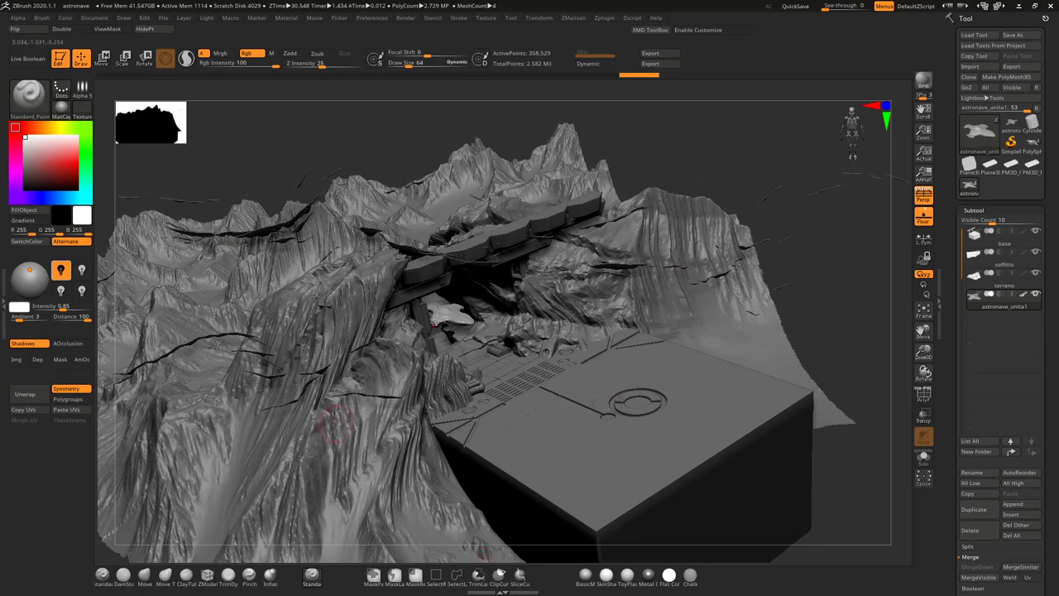
pyautogui.press('super')
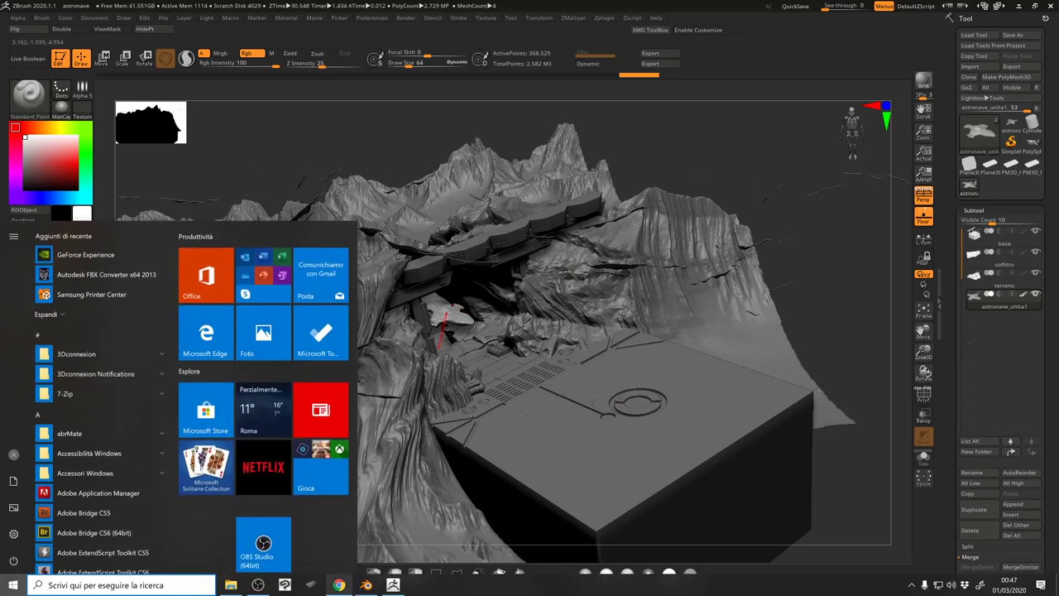
pyautogui.click(366, 585)
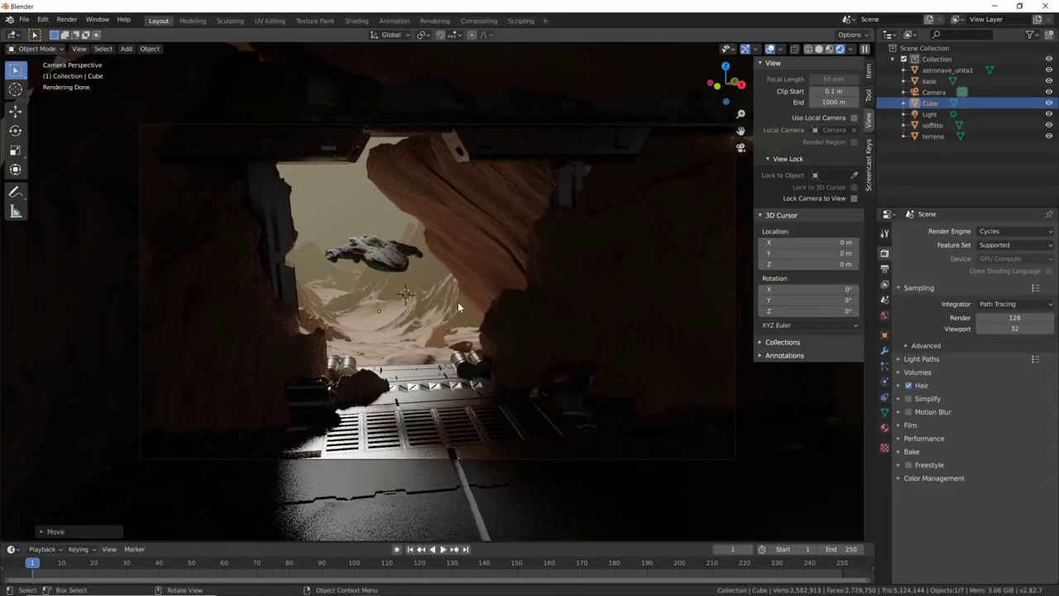